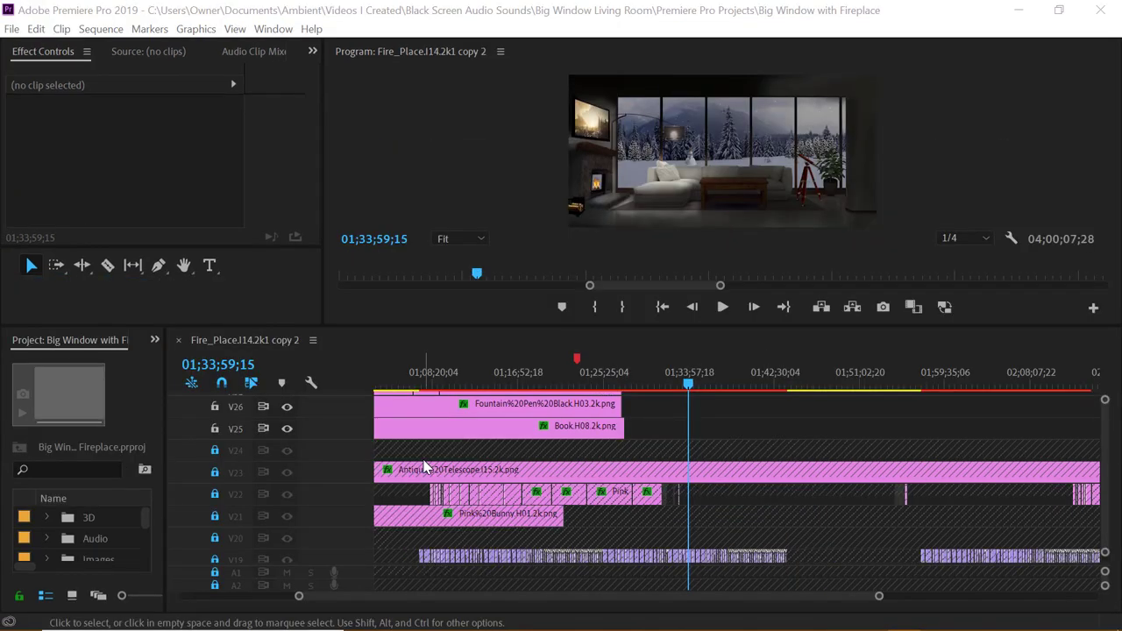
Enlarge the project bin area, collapse the Video bin, and open the Food on Plate bin inside 3D > Food
{"action": "left_click_drag", "start_coordinate": [166, 489], "coordinate": [338, 492]}
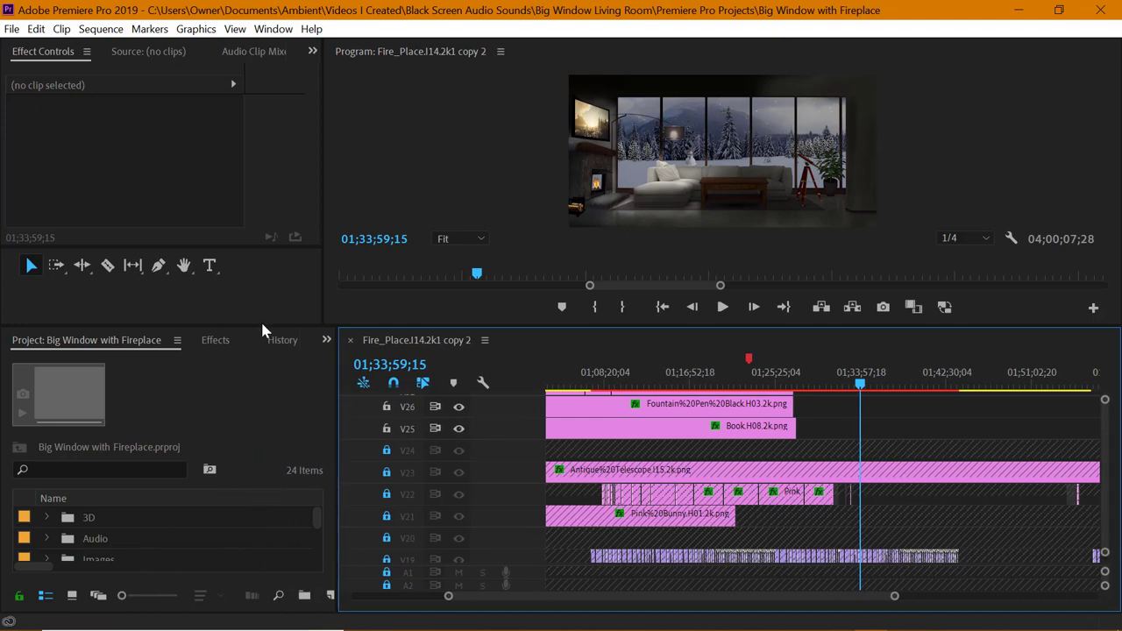
{"action": "left_click_drag", "start_coordinate": [261, 330], "coordinate": [261, 242]}
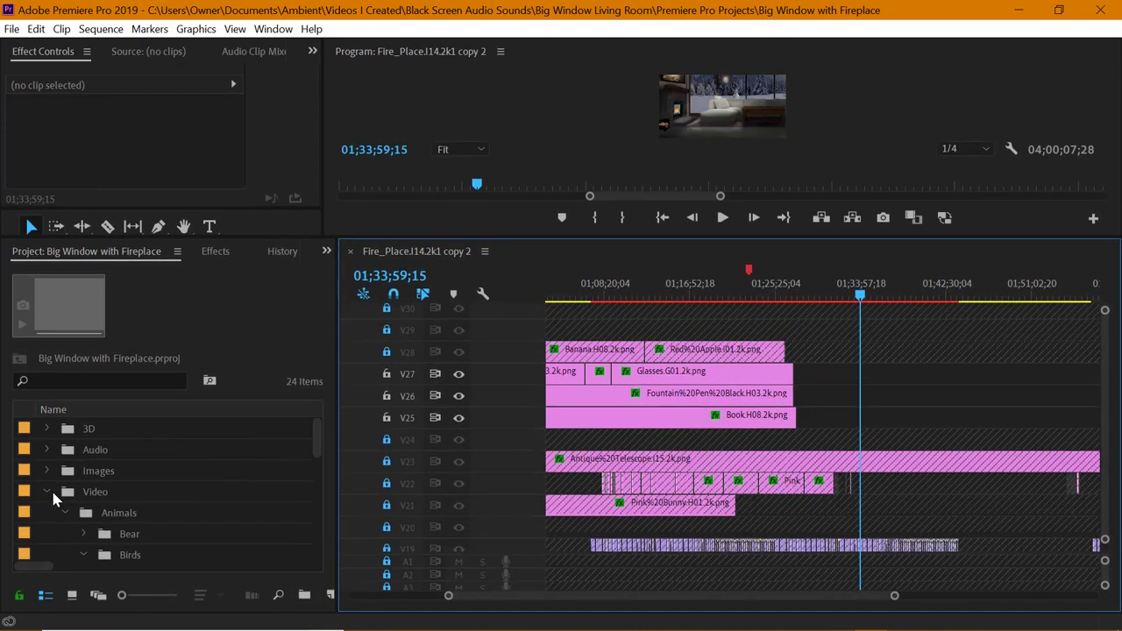
{"action": "left_click", "coordinate": [48, 492]}
{"action": "left_click", "coordinate": [47, 428]}
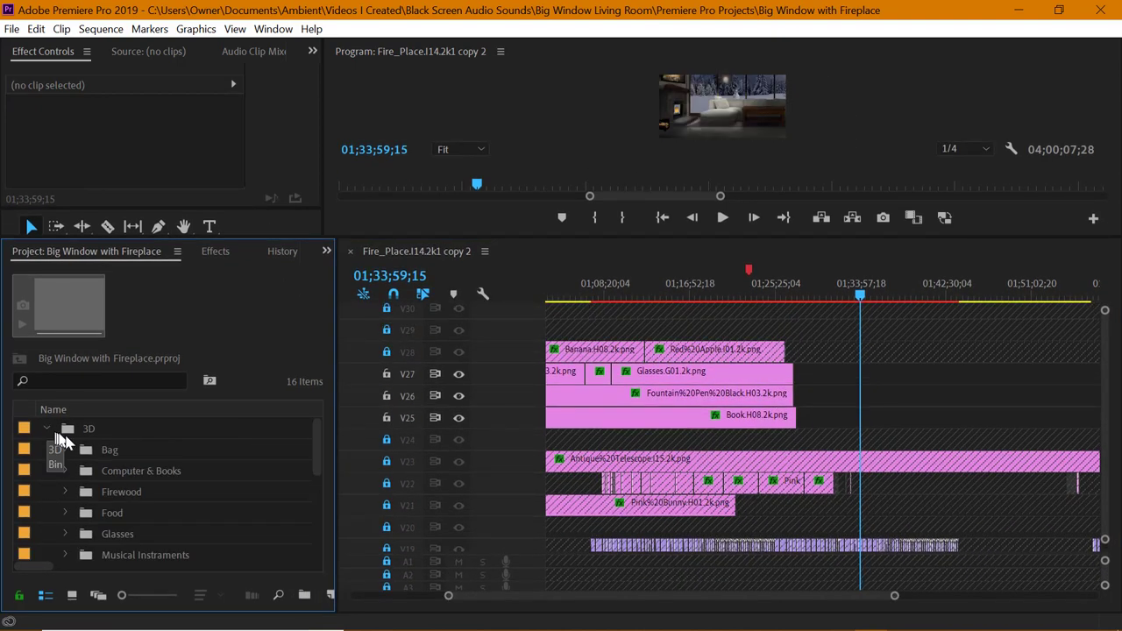
{"action": "left_click", "coordinate": [66, 514]}
{"action": "scroll", "coordinate": [114, 508], "scroll_direction": "down", "scroll_amount": 3}
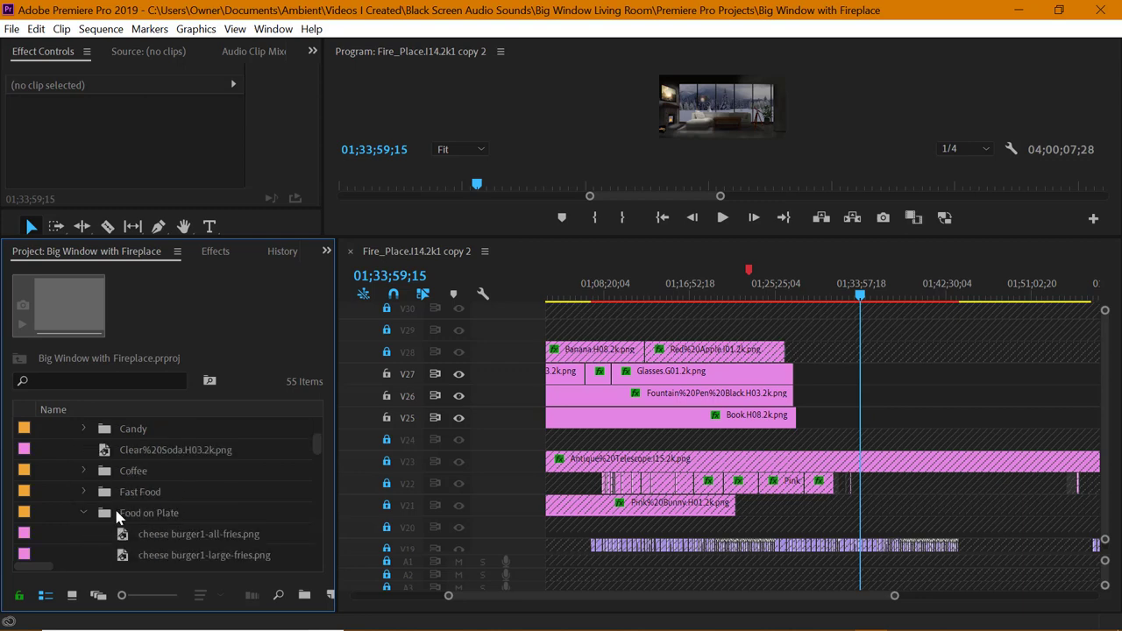
{"action": "scroll", "coordinate": [122, 516], "scroll_direction": "down", "scroll_amount": 1}
Preview the cheese burger1 plate images with all, large, no and small fries
{"action": "left_click", "coordinate": [170, 517]}
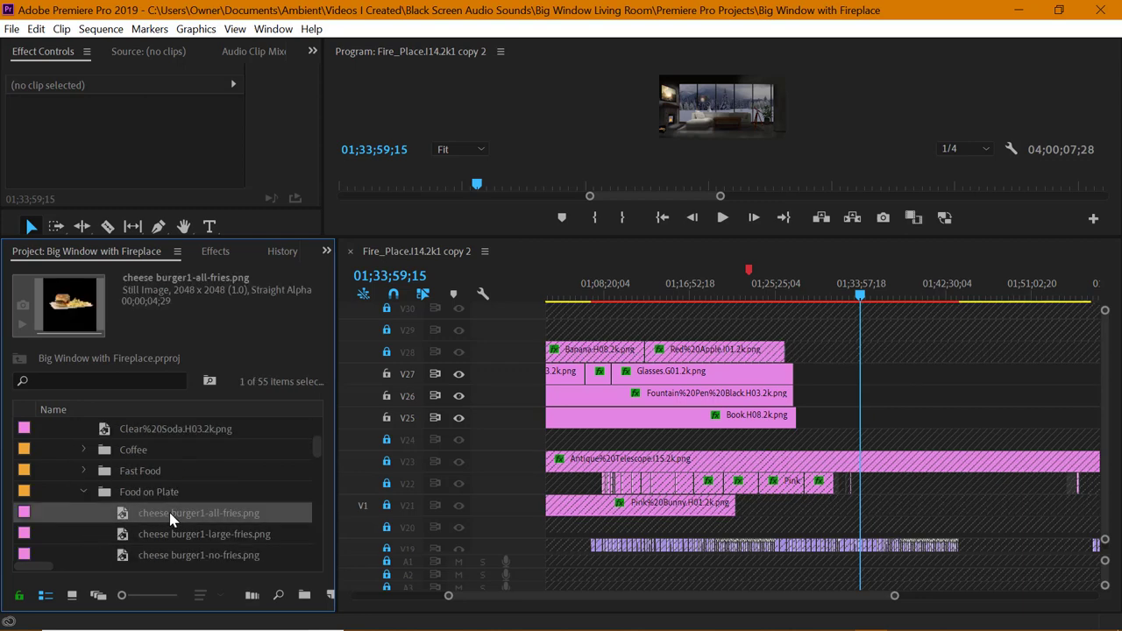
{"action": "left_click", "coordinate": [254, 536]}
{"action": "left_click", "coordinate": [251, 515]}
{"action": "left_click", "coordinate": [254, 536]}
{"action": "left_click", "coordinate": [257, 554]}
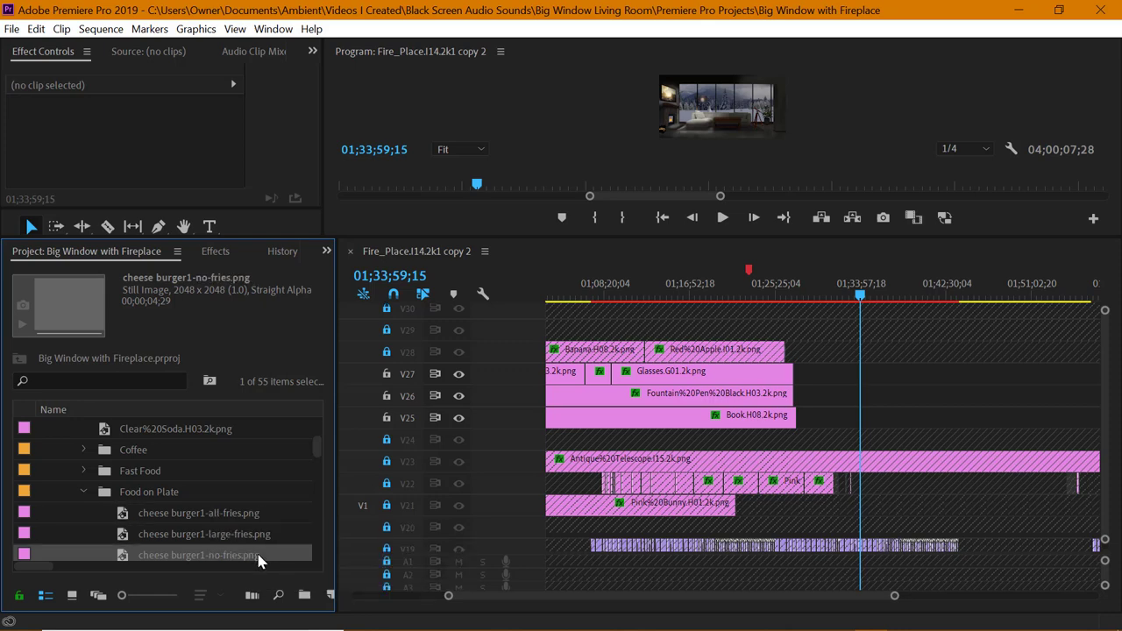
{"action": "scroll", "coordinate": [259, 551], "scroll_direction": "down", "scroll_amount": 2}
{"action": "left_click", "coordinate": [253, 540]}
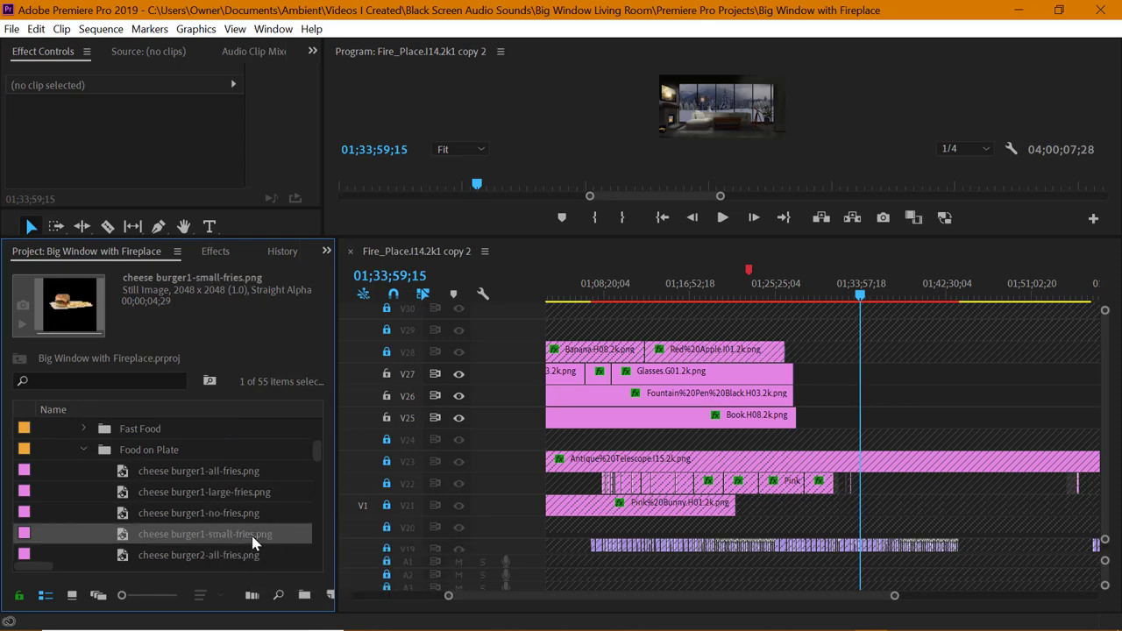
{"action": "scroll", "coordinate": [253, 543], "scroll_direction": "down", "scroll_amount": 1}
{"action": "left_click", "coordinate": [264, 454]}
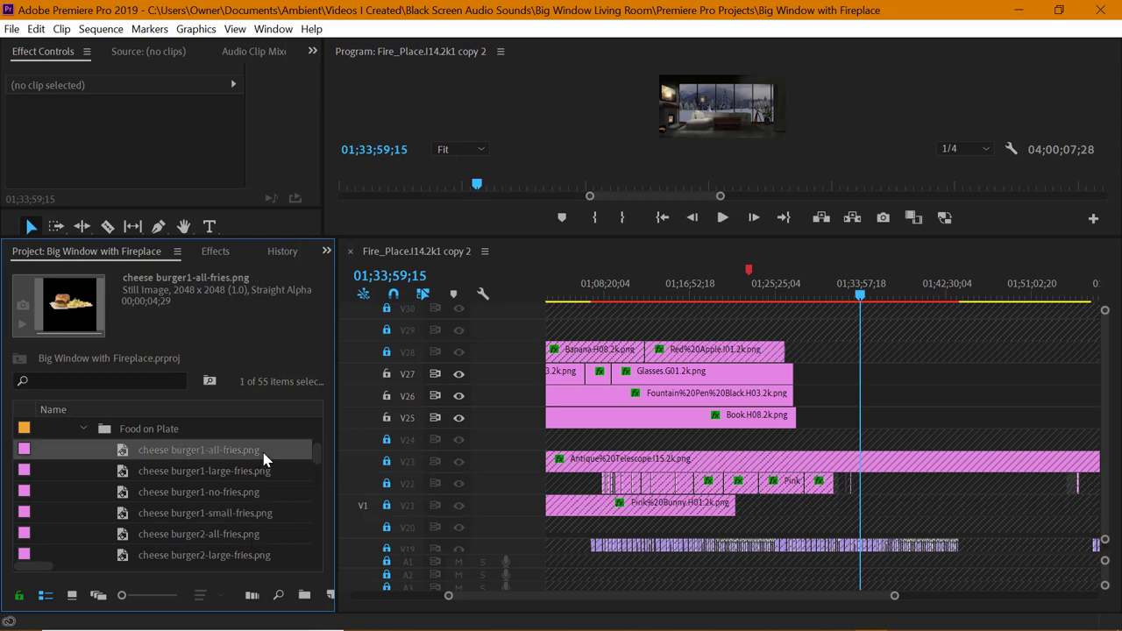
Set the program preview magnification to 50%, enlarge the preview, and frame the coffee table in it
{"action": "left_click", "coordinate": [479, 151]}
{"action": "left_click", "coordinate": [500, 221]}
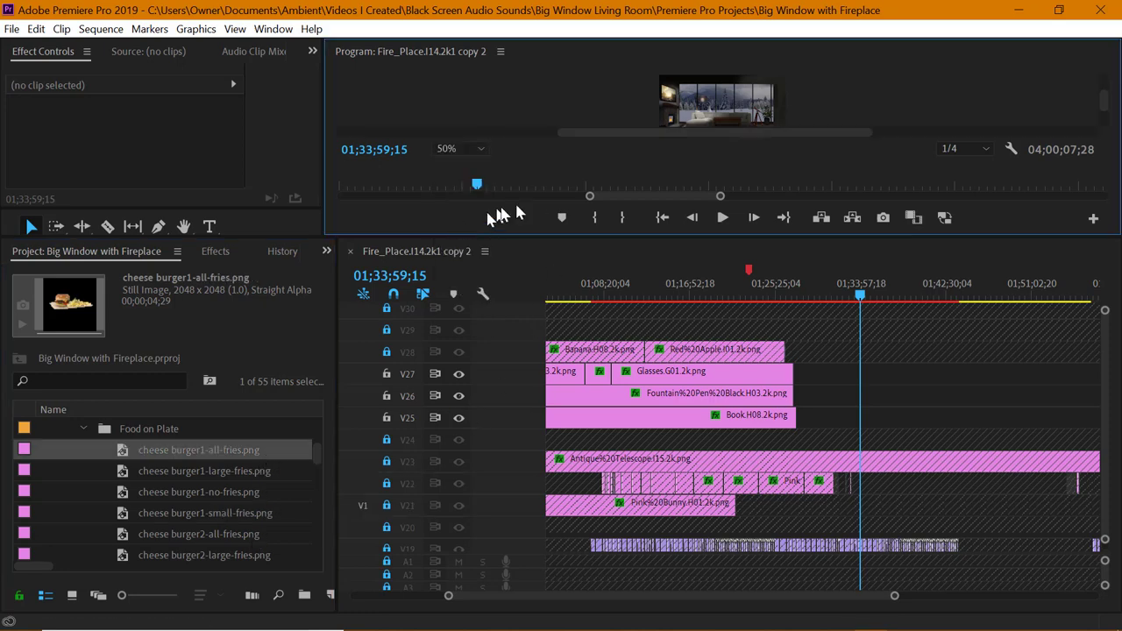
{"action": "left_click_drag", "start_coordinate": [586, 241], "coordinate": [580, 356]}
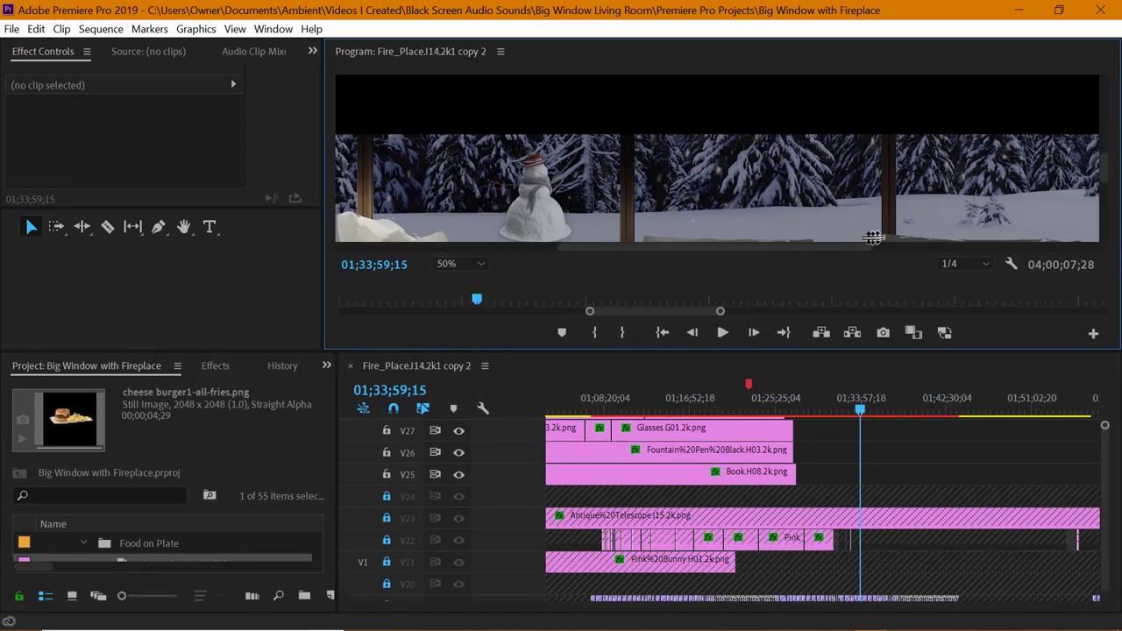
{"action": "scroll", "coordinate": [1108, 209], "scroll_direction": "down", "scroll_amount": 3}
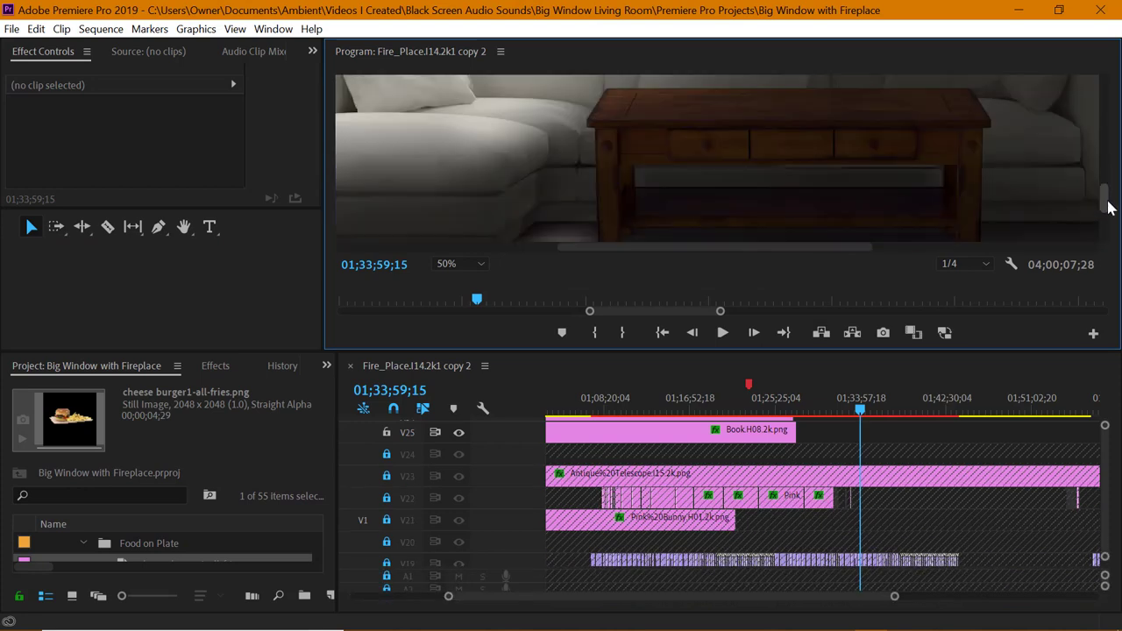
{"action": "scroll", "coordinate": [1109, 204], "scroll_direction": "up", "scroll_amount": 3}
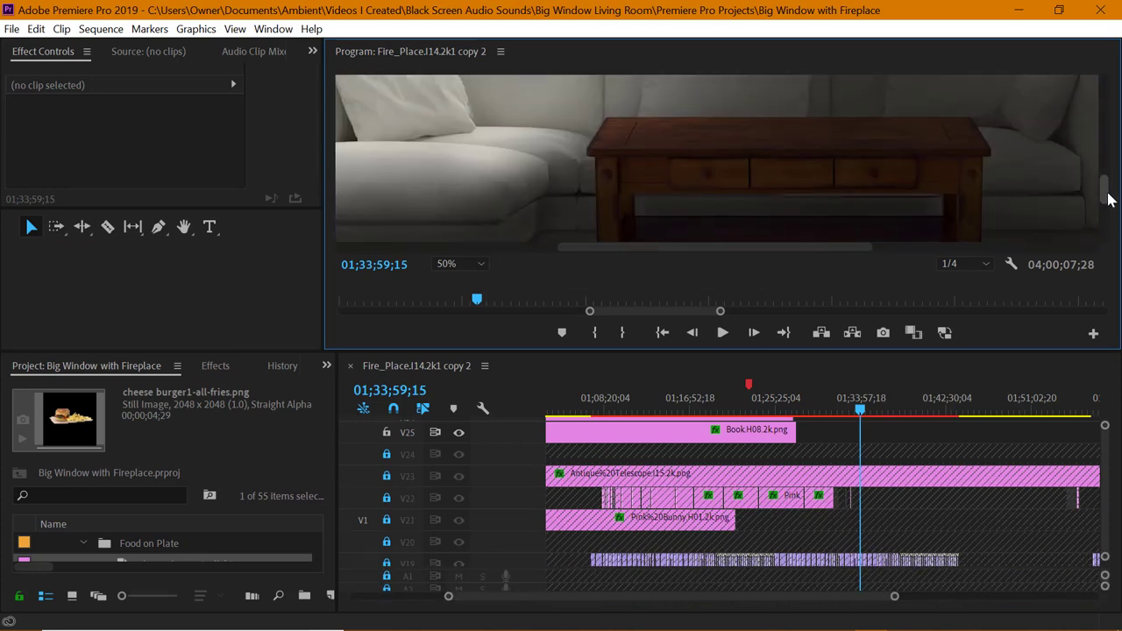
Place cheese burger1-all-fries.png on track V27 at 01;33;59;15 and move the playhead over the clip to 01;34;00;29
{"action": "left_click", "coordinate": [73, 412]}
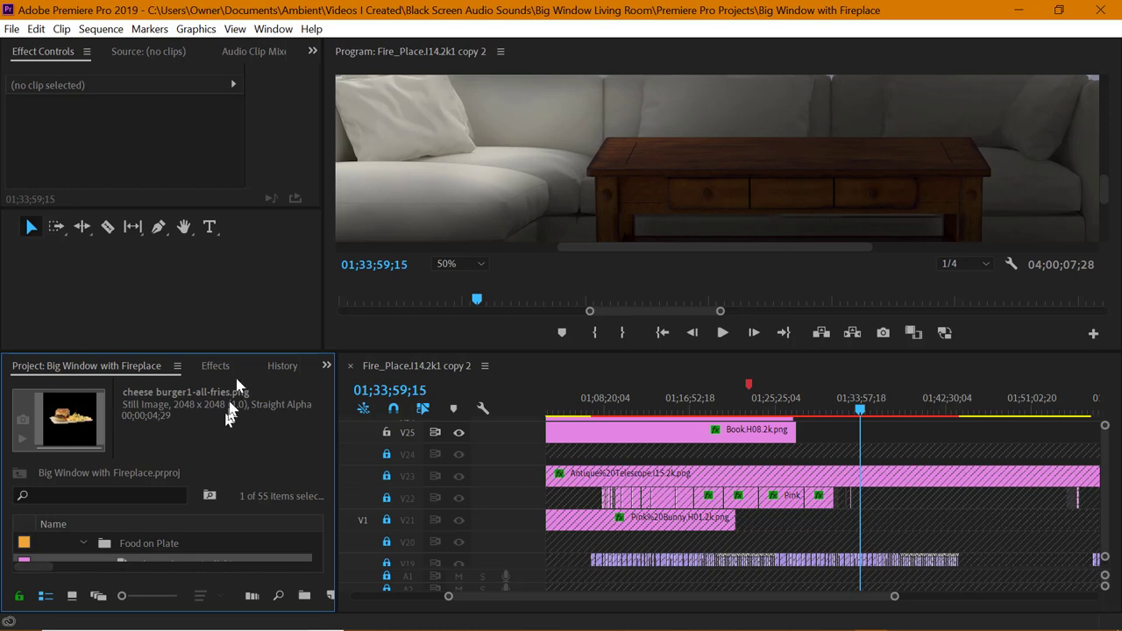
{"action": "left_click_drag", "start_coordinate": [244, 355], "coordinate": [250, 305]}
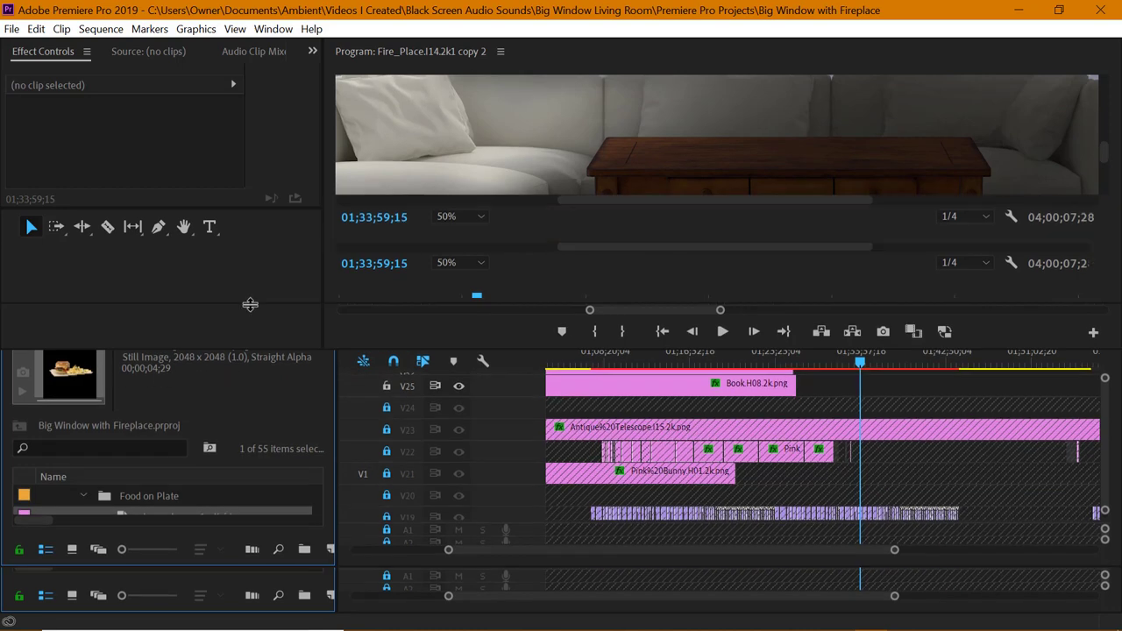
{"action": "double_click", "coordinate": [75, 383]}
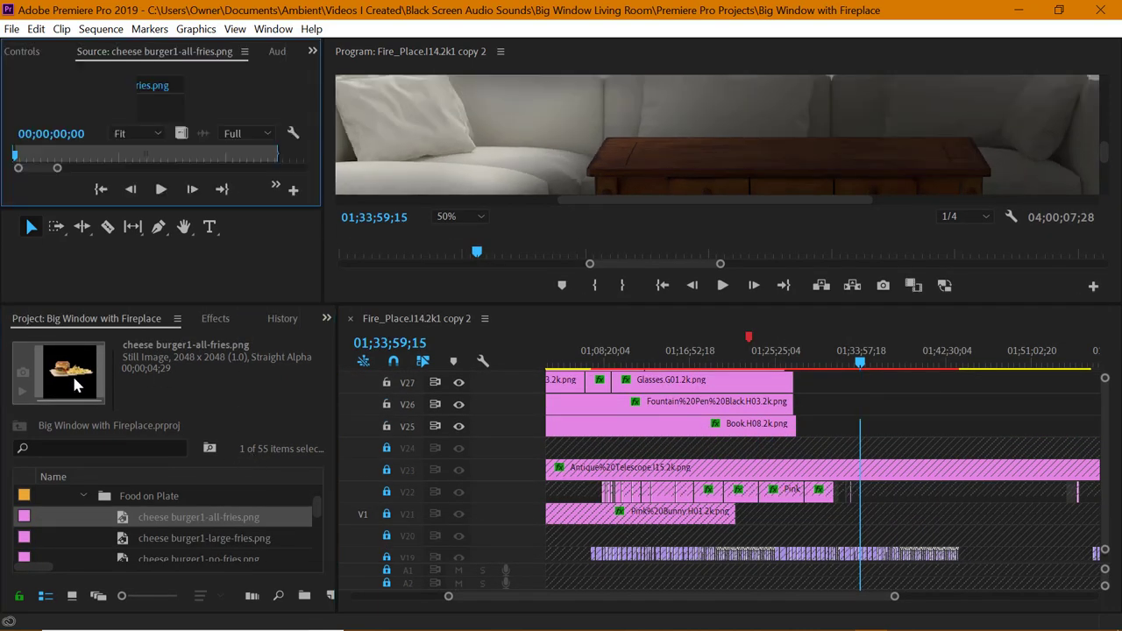
{"action": "left_click", "coordinate": [161, 519]}
{"action": "left_click_drag", "start_coordinate": [682, 474], "coordinate": [862, 390]}
{"action": "left_click_drag", "start_coordinate": [894, 597], "coordinate": [708, 597]}
{"action": "left_click", "coordinate": [831, 363]}
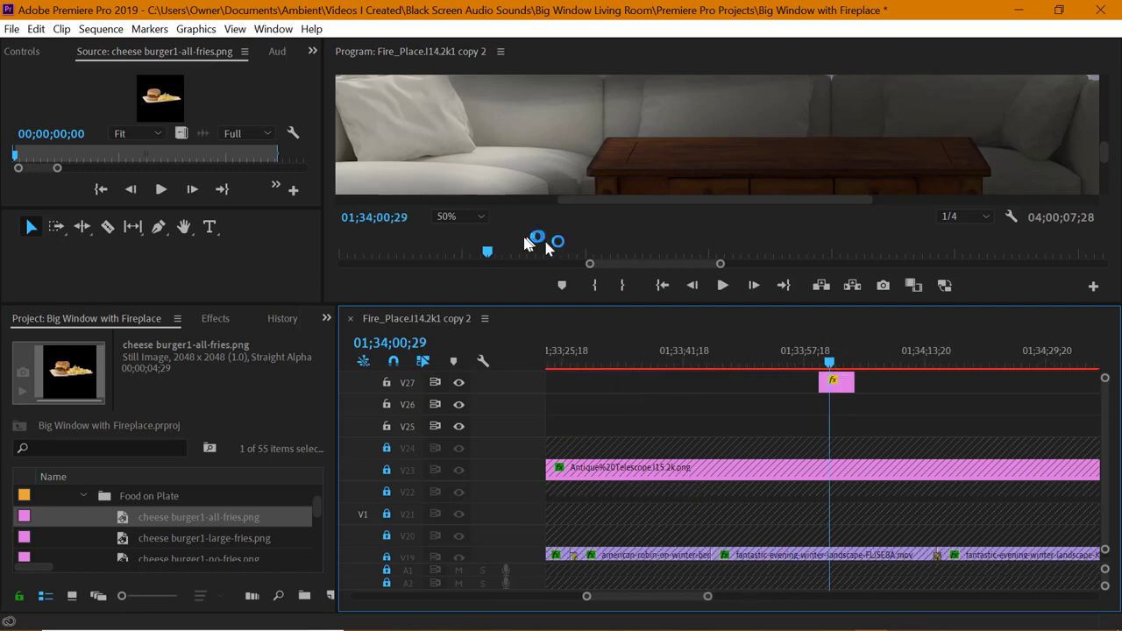
Display the burger clip's Motion settings in Effect Controls and enlarge both the settings and the program preview
{"action": "left_click", "coordinate": [313, 51]}
{"action": "left_click", "coordinate": [332, 79]}
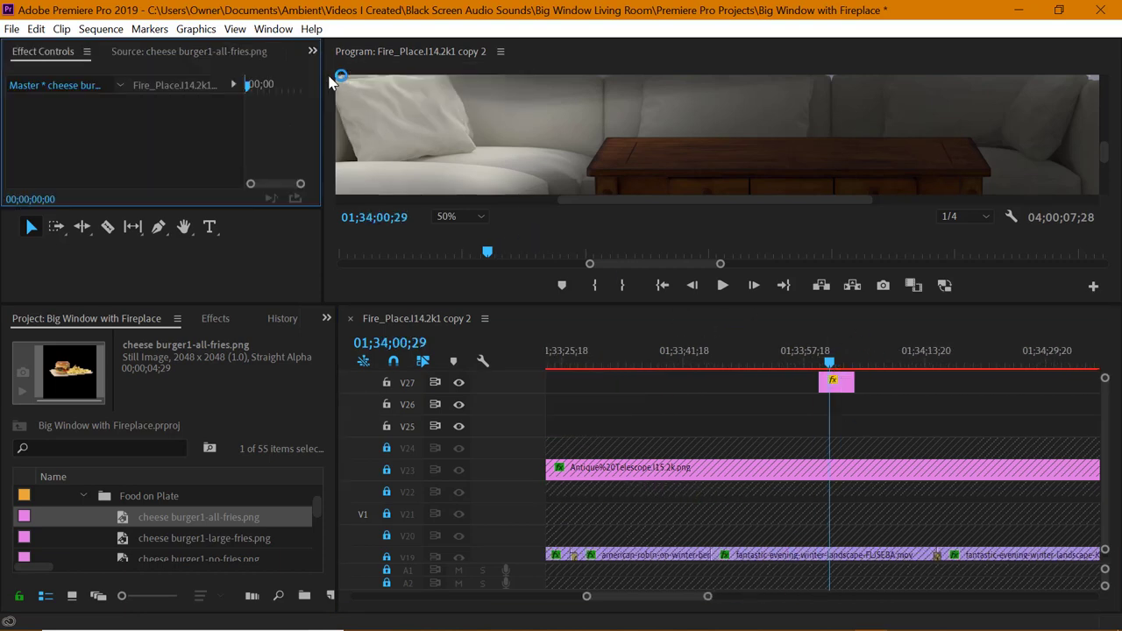
{"action": "left_click", "coordinate": [840, 386]}
{"action": "left_click_drag", "start_coordinate": [683, 304], "coordinate": [673, 386]}
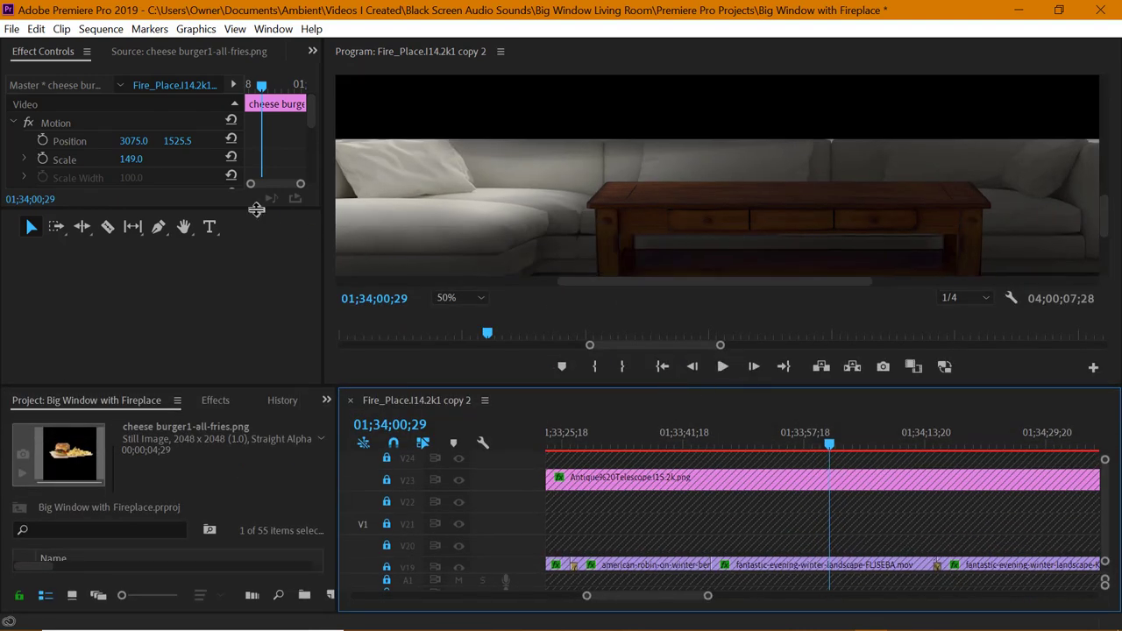
{"action": "left_click_drag", "start_coordinate": [257, 211], "coordinate": [261, 351]}
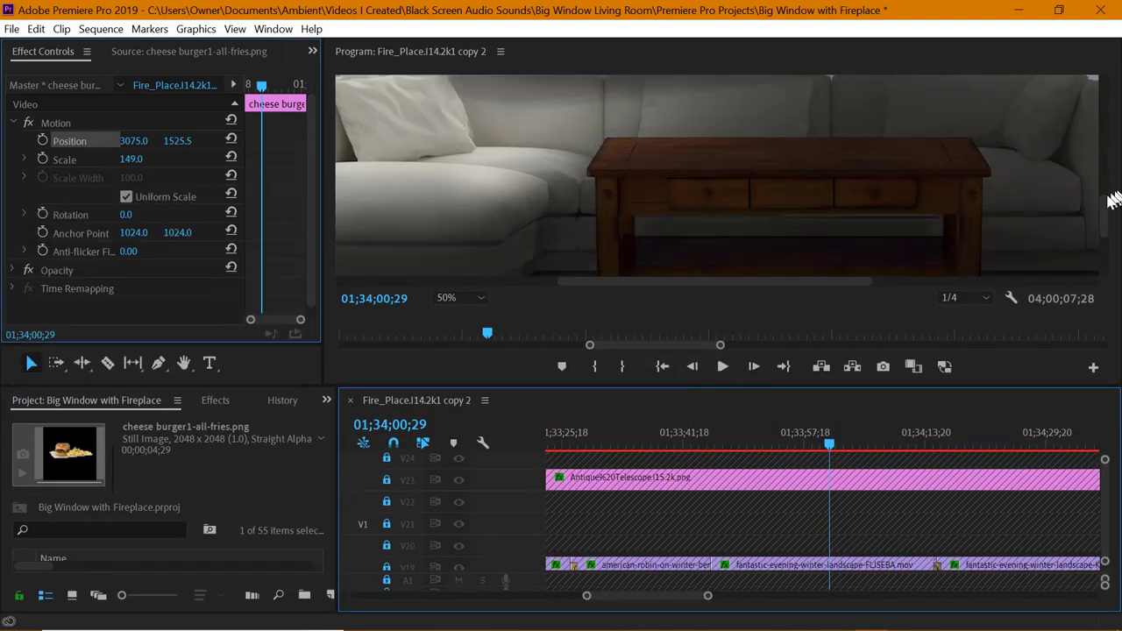
Set the burger clip's Scale to 25
{"action": "left_click_drag", "start_coordinate": [1105, 216], "coordinate": [1105, 202]}
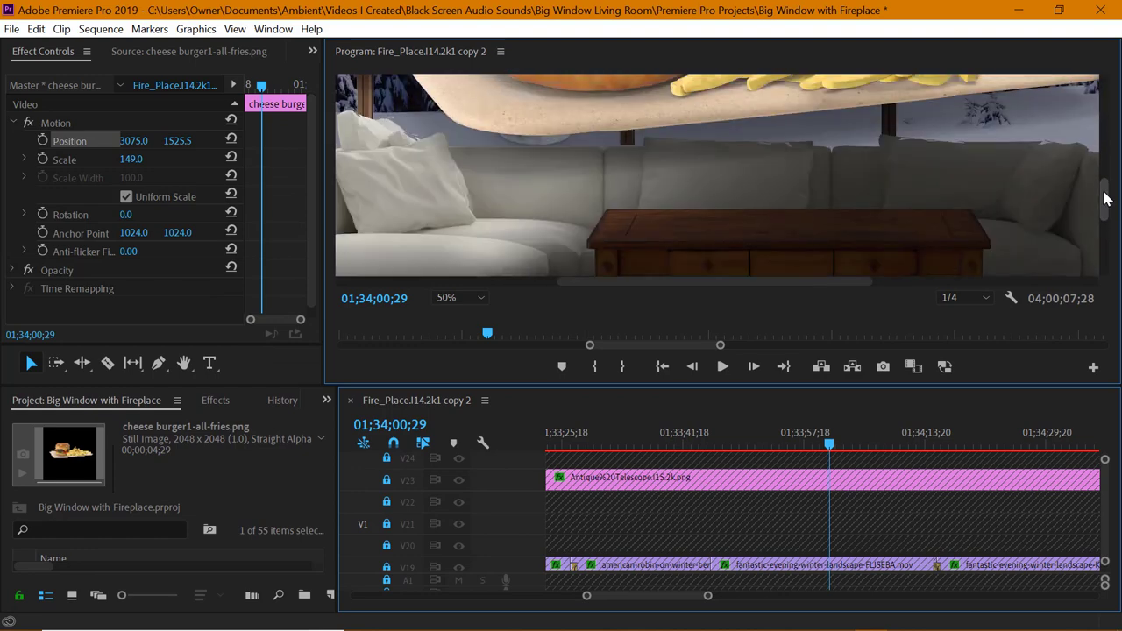
{"action": "scroll", "coordinate": [769, 216], "scroll_direction": "up", "scroll_amount": 1}
{"action": "left_click", "coordinate": [143, 155]}
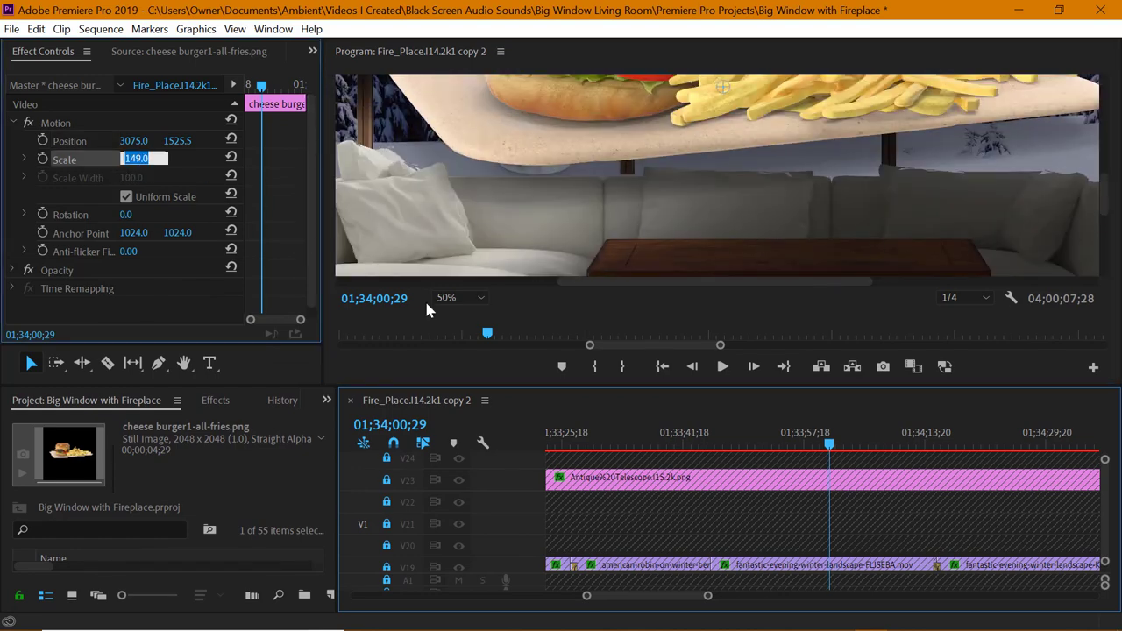
{"action": "scroll", "coordinate": [740, 518], "scroll_direction": "up", "scroll_amount": 5}
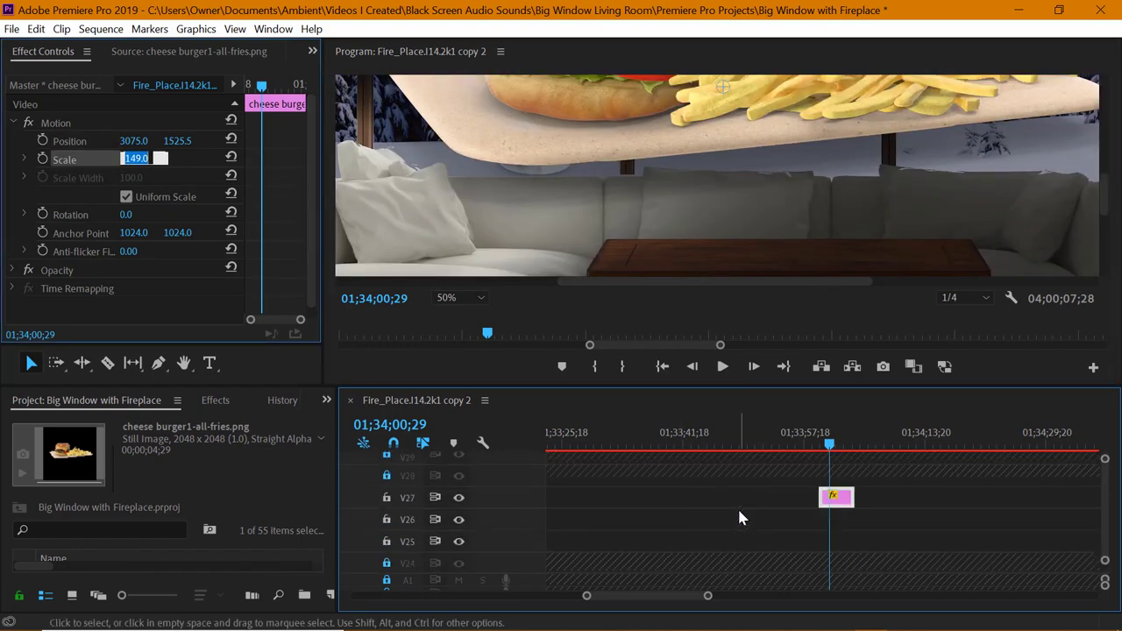
{"action": "key", "text": "Down"}
{"action": "key", "text": "Down"}
{"action": "key", "text": "Down"}
{"action": "key", "text": "Down"}
{"action": "key", "text": "Down"}
{"action": "key", "text": "Down"}
{"action": "key", "text": "Down"}
{"action": "key", "text": "Down"}
{"action": "key", "text": "Down"}
{"action": "key", "text": "Down"}
{"action": "key", "text": "Down"}
{"action": "key", "text": "Down"}
{"action": "key", "text": "Down"}
{"action": "key", "text": "Down"}
{"action": "key", "text": "Down"}
{"action": "key", "text": "Down"}
{"action": "key", "text": "Down"}
{"action": "key", "text": "Down"}
{"action": "key", "text": "Down"}
{"action": "key", "text": "Down"}
{"action": "type", "text": "25"}
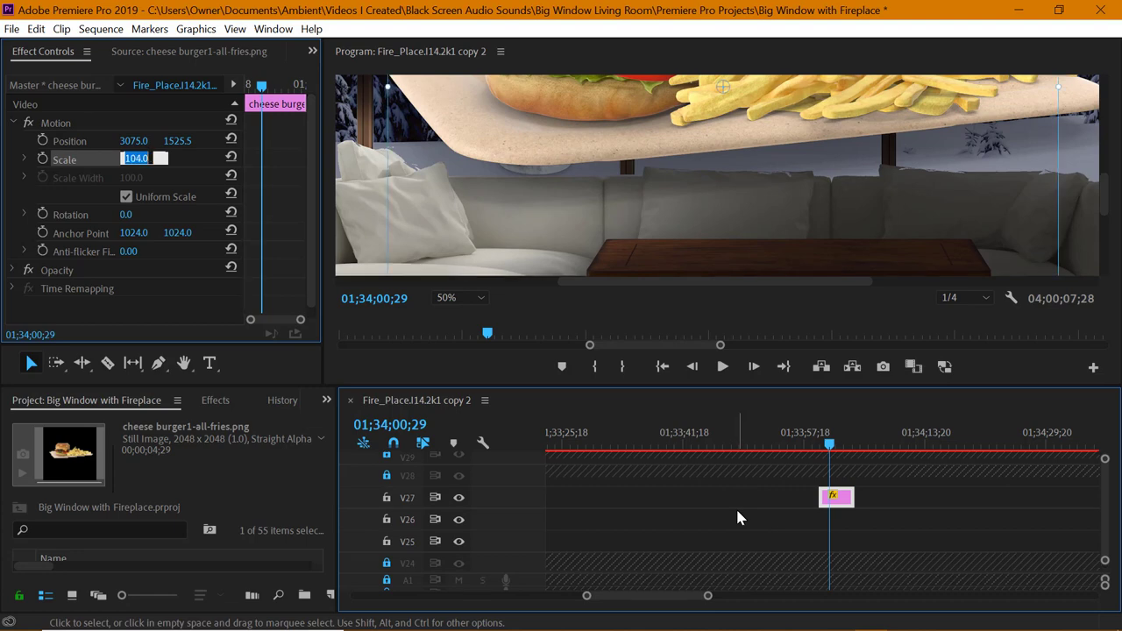
{"action": "key", "text": "Return"}
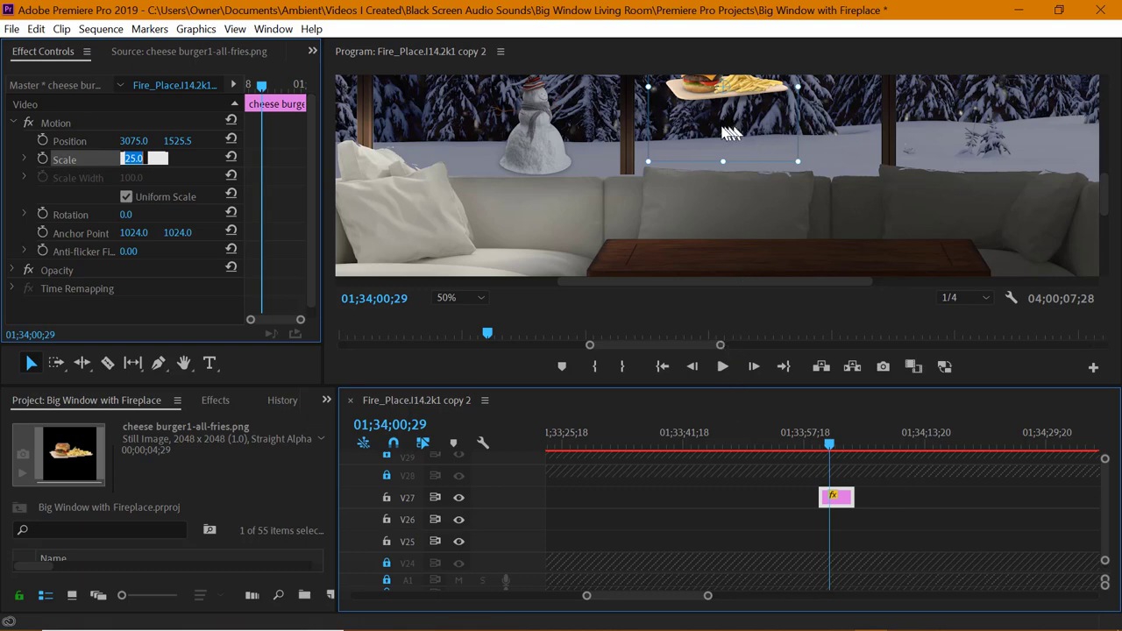
Move the burger plate onto the left end of the coffee table, at Position 2886.0, 2125.5
{"action": "left_click_drag", "start_coordinate": [731, 132], "coordinate": [666, 273]}
{"action": "left_click", "coordinate": [182, 140]}
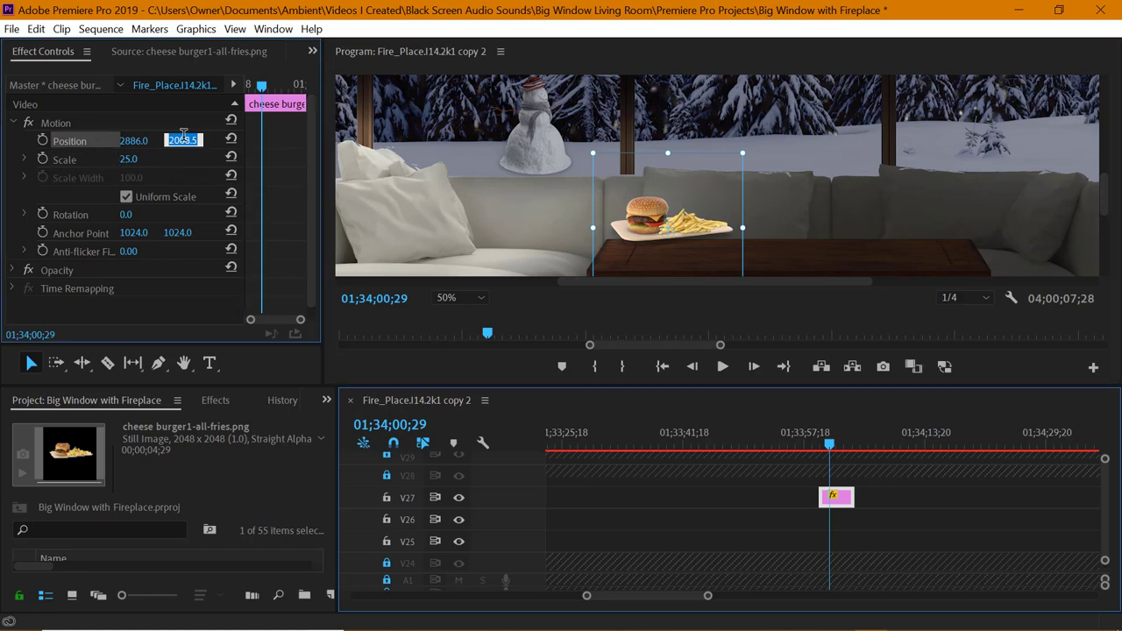
{"action": "key", "text": "Up"}
{"action": "key", "text": "Up"}
{"action": "key", "text": "Up"}
{"action": "key", "text": "Up"}
{"action": "key", "text": "Up"}
{"action": "key", "text": "Up"}
{"action": "key", "text": "Up"}
{"action": "key", "text": "Up"}
{"action": "key", "text": "Up"}
{"action": "key", "text": "Up"}
{"action": "key", "text": "Up"}
{"action": "key", "text": "Up"}
{"action": "key", "text": "Up"}
{"action": "key", "text": "Up"}
{"action": "key", "text": "Up"}
{"action": "key", "text": "Up"}
{"action": "key", "text": "Up"}
{"action": "key", "text": "Up"}
{"action": "key", "text": "Up"}
{"action": "key", "text": "Up"}
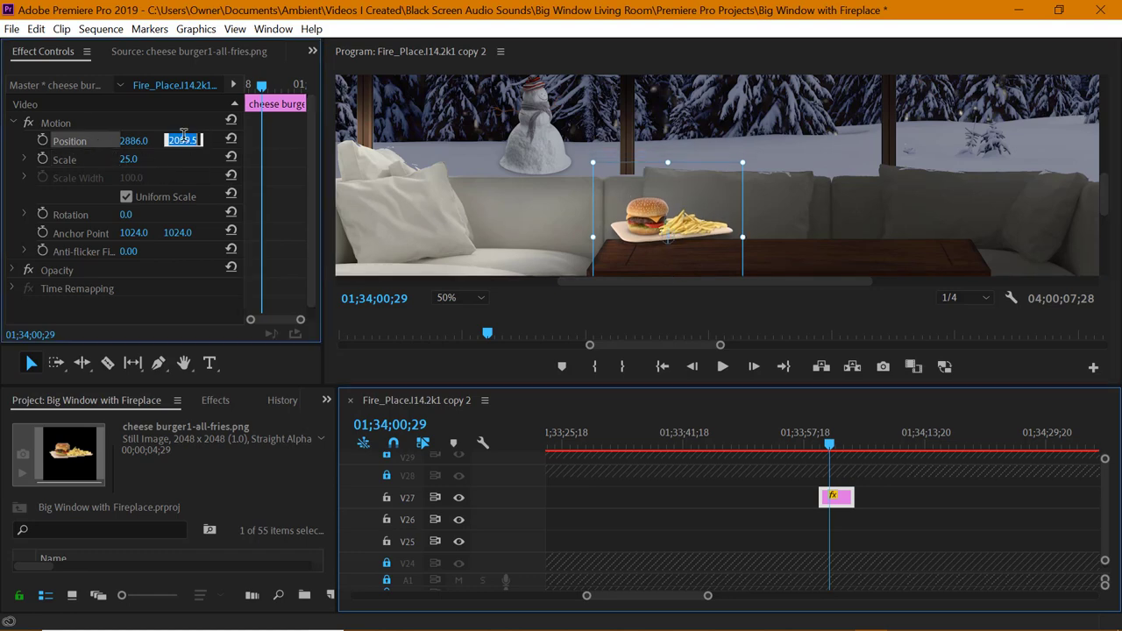
{"action": "key", "text": "shift+Up"}
{"action": "key", "text": "shift+Up"}
{"action": "key", "text": "shift+Up"}
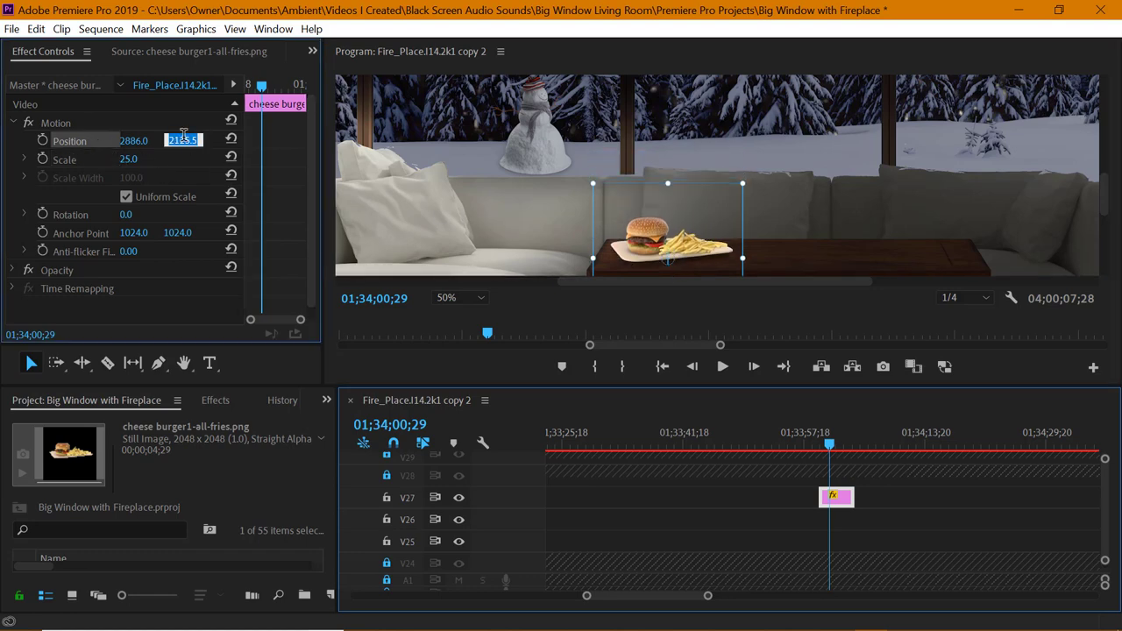
Find the Drop Shadow effect and apply it to the burger clip
{"action": "left_click", "coordinate": [214, 400]}
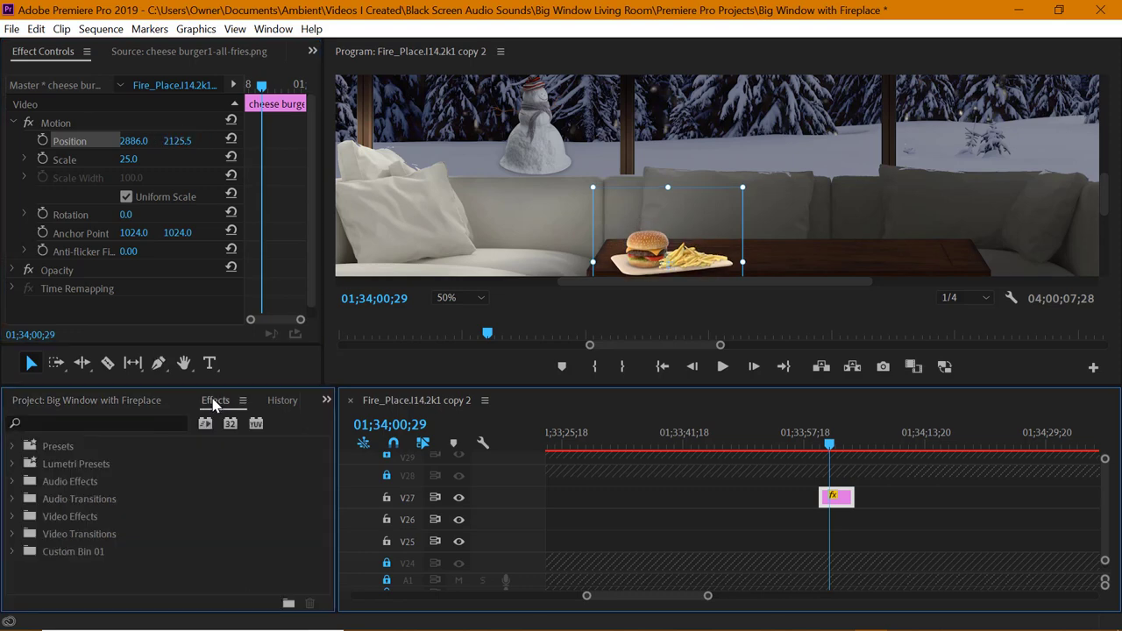
{"action": "left_click", "coordinate": [155, 424]}
{"action": "type", "text": "drop"}
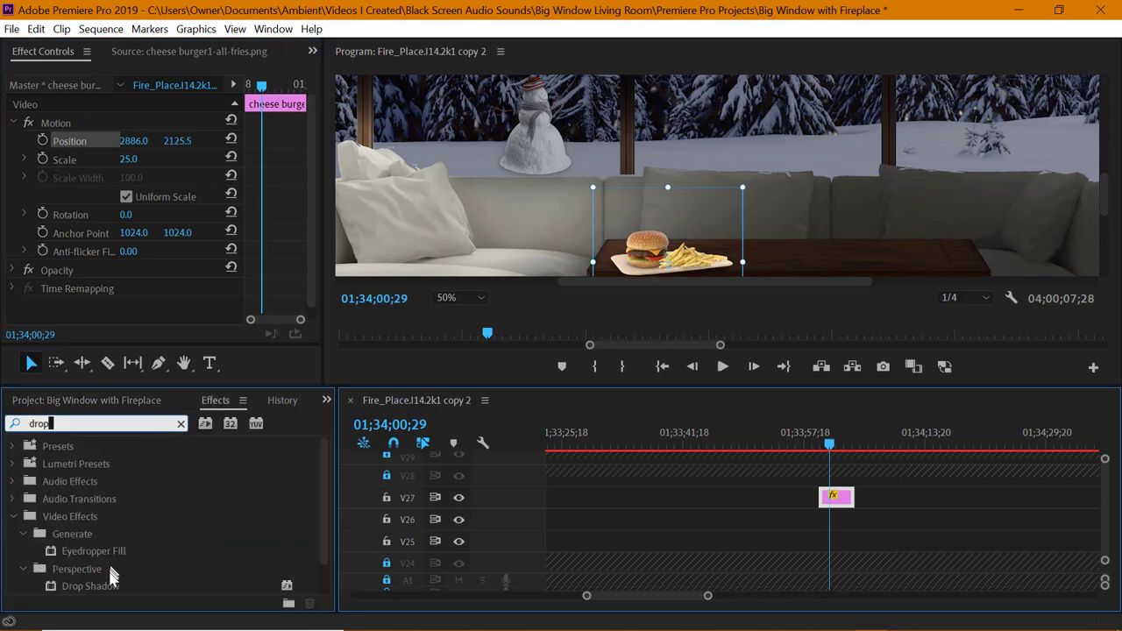
{"action": "left_click_drag", "start_coordinate": [110, 586], "coordinate": [138, 292]}
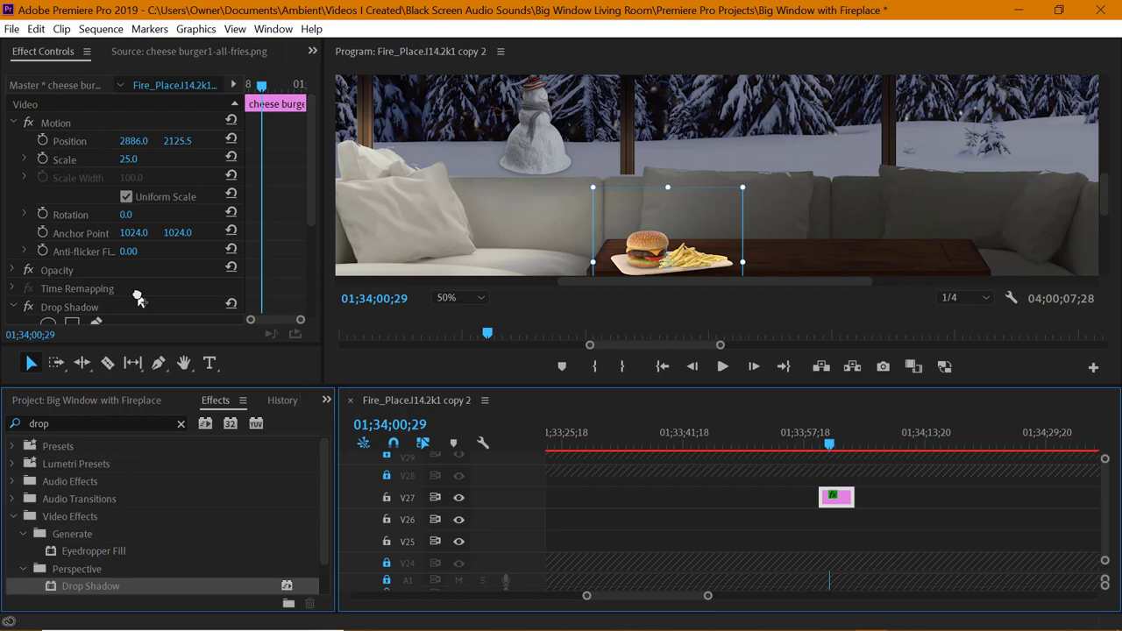
Find the Brightness & Contrast effect and apply it to the burger clip
{"action": "left_click", "coordinate": [181, 424]}
{"action": "left_click", "coordinate": [114, 423]}
{"action": "type", "text": "bright"}
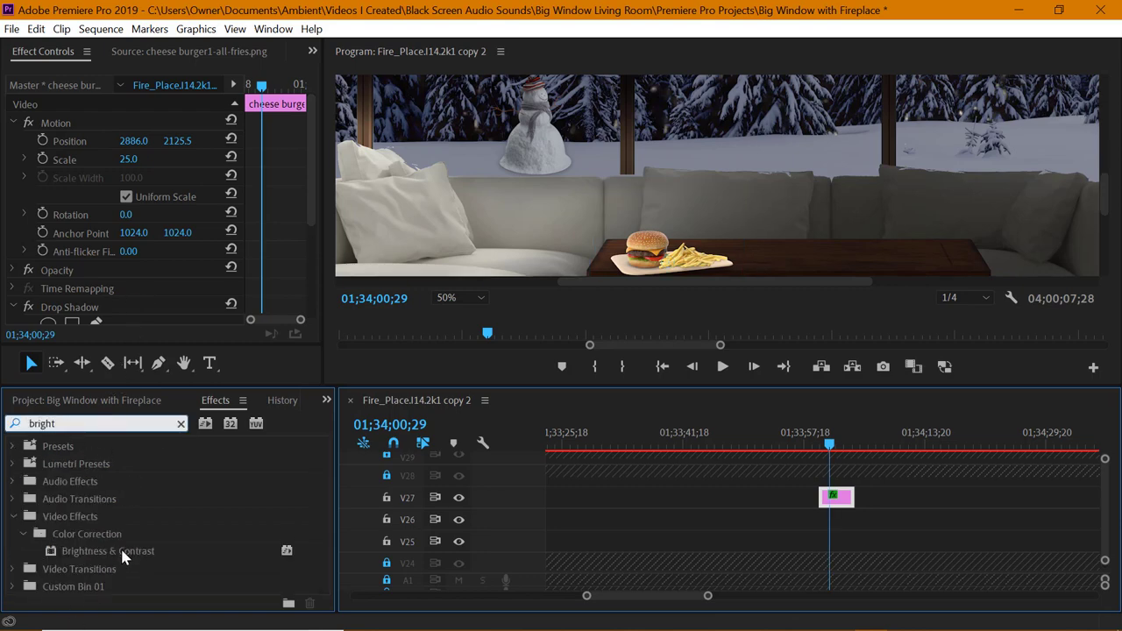
{"action": "left_click_drag", "start_coordinate": [123, 551], "coordinate": [133, 298]}
Lower the burger clip's Brightness to about -71.3
{"action": "scroll", "coordinate": [140, 298], "scroll_direction": "down", "scroll_amount": 4}
{"action": "left_click", "coordinate": [25, 221]}
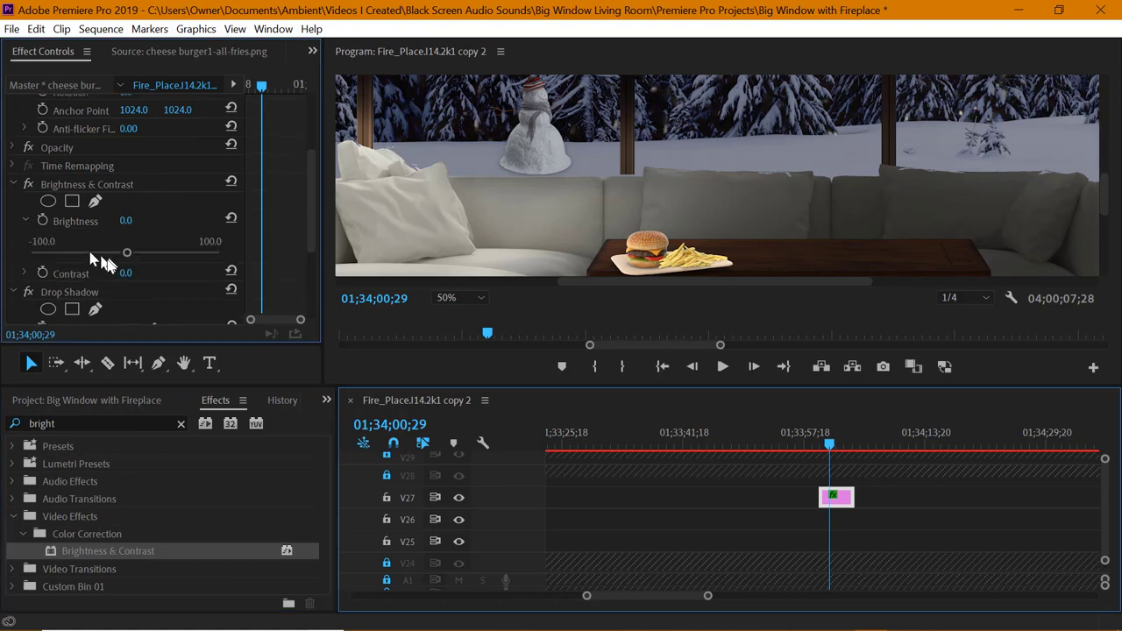
{"action": "left_click_drag", "start_coordinate": [125, 254], "coordinate": [77, 254]}
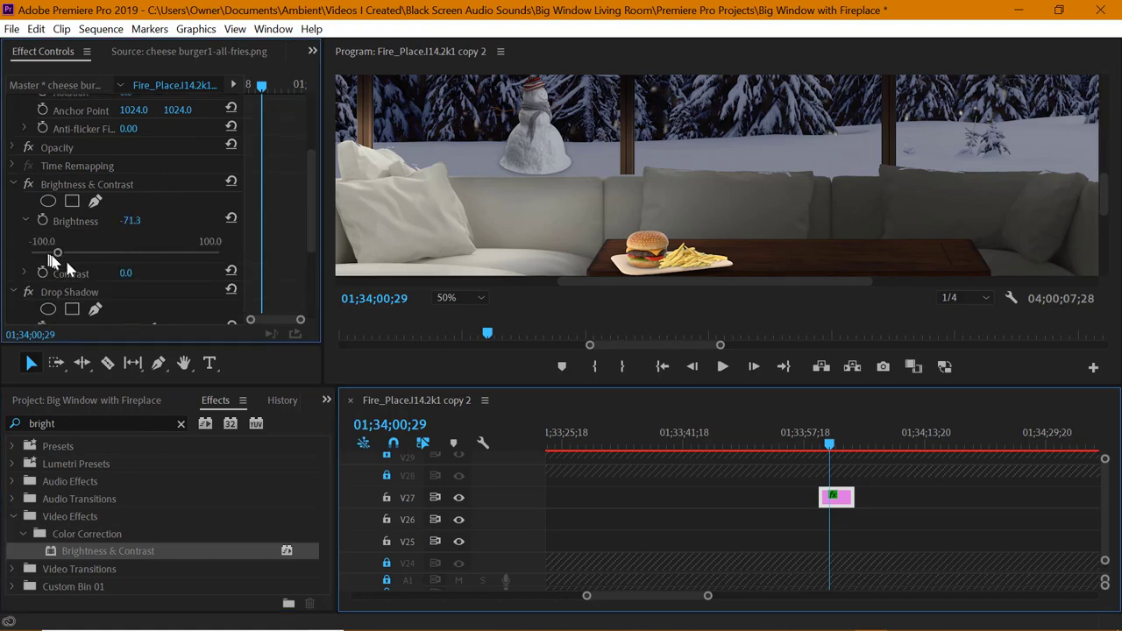
Expand the Drop Shadow's Opacity and Direction controls and set the shadow Direction to about 183.6°
{"action": "scroll", "coordinate": [151, 280], "scroll_direction": "down", "scroll_amount": 5}
{"action": "left_click", "coordinate": [24, 204]}
{"action": "left_click", "coordinate": [26, 257]}
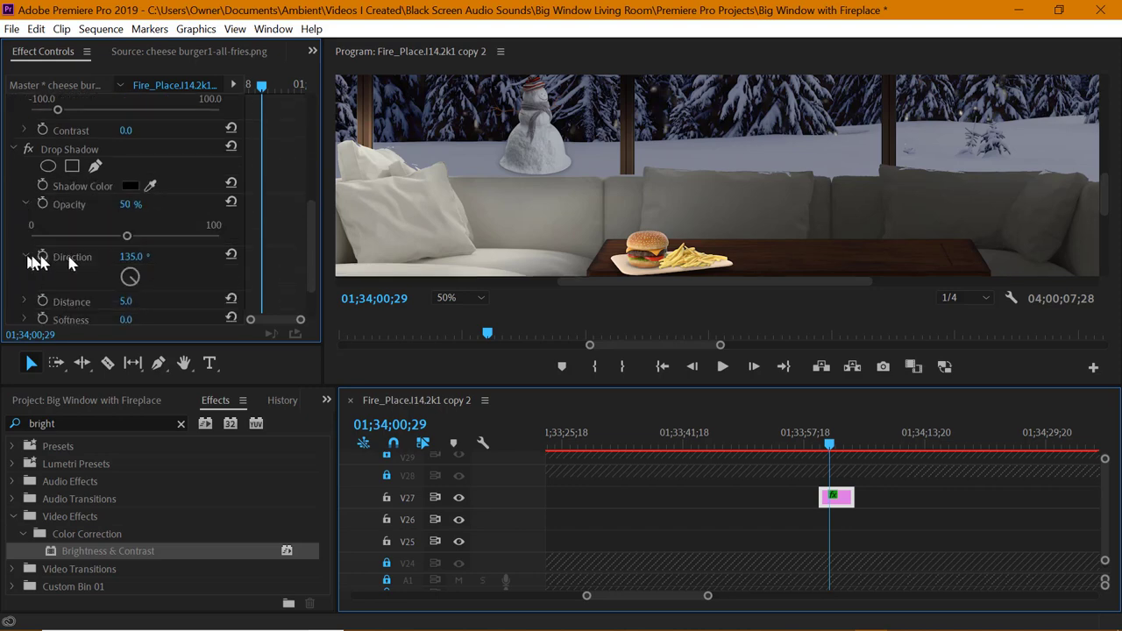
{"action": "scroll", "coordinate": [70, 263], "scroll_direction": "down", "scroll_amount": 2}
{"action": "left_click_drag", "start_coordinate": [131, 220], "coordinate": [129, 230]}
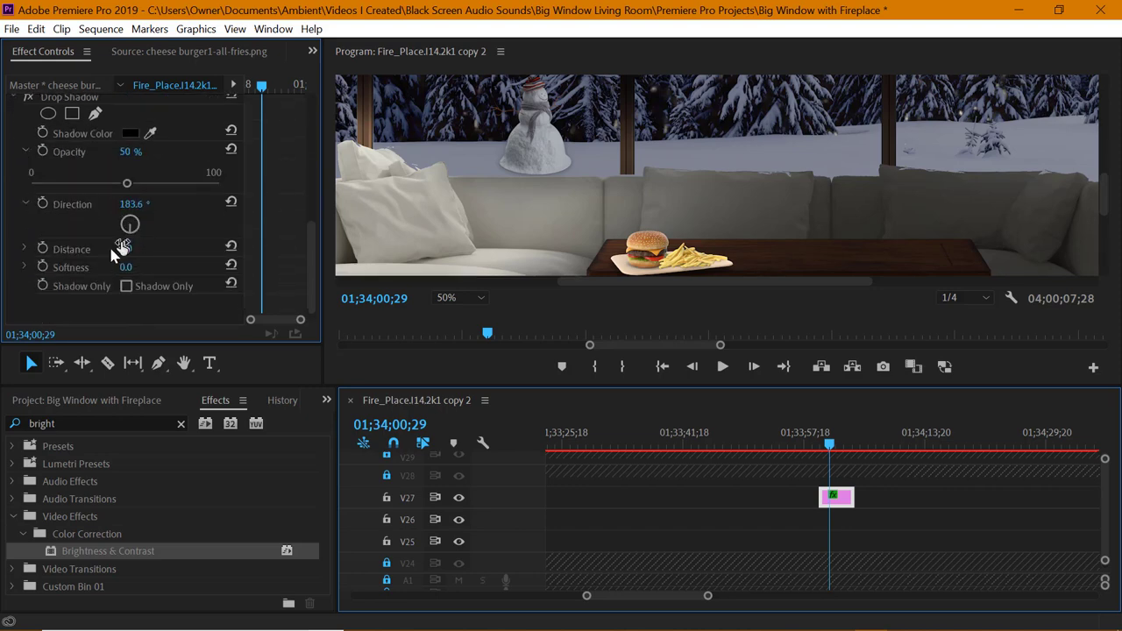
Expand the Drop Shadow effect's Distance control
{"action": "left_click", "coordinate": [25, 250]}
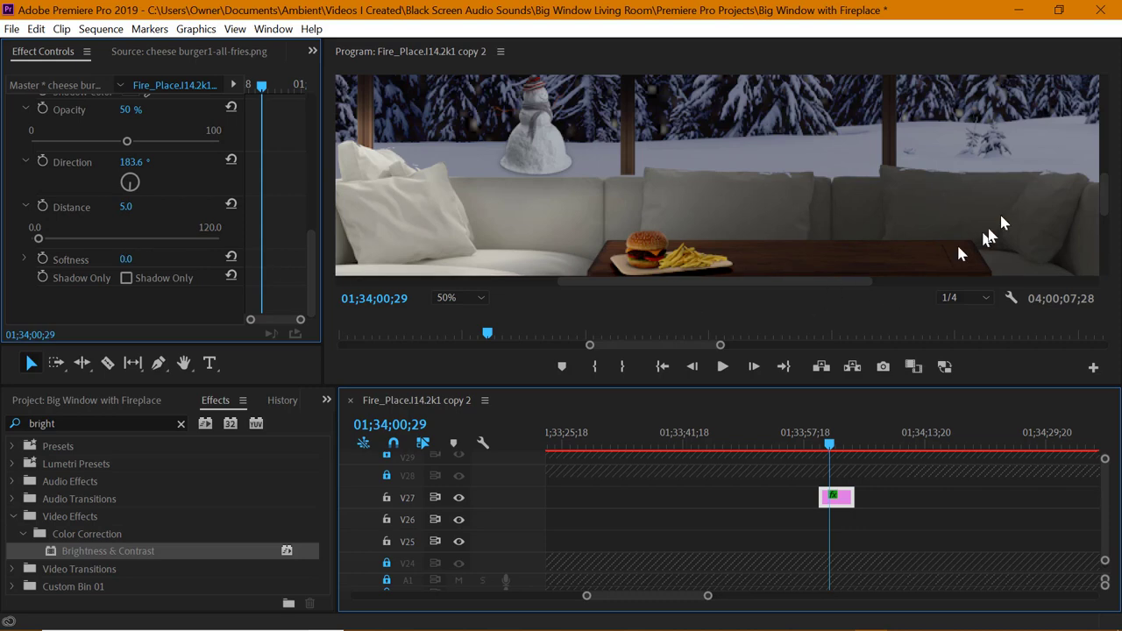
{"action": "left_click", "coordinate": [1103, 221]}
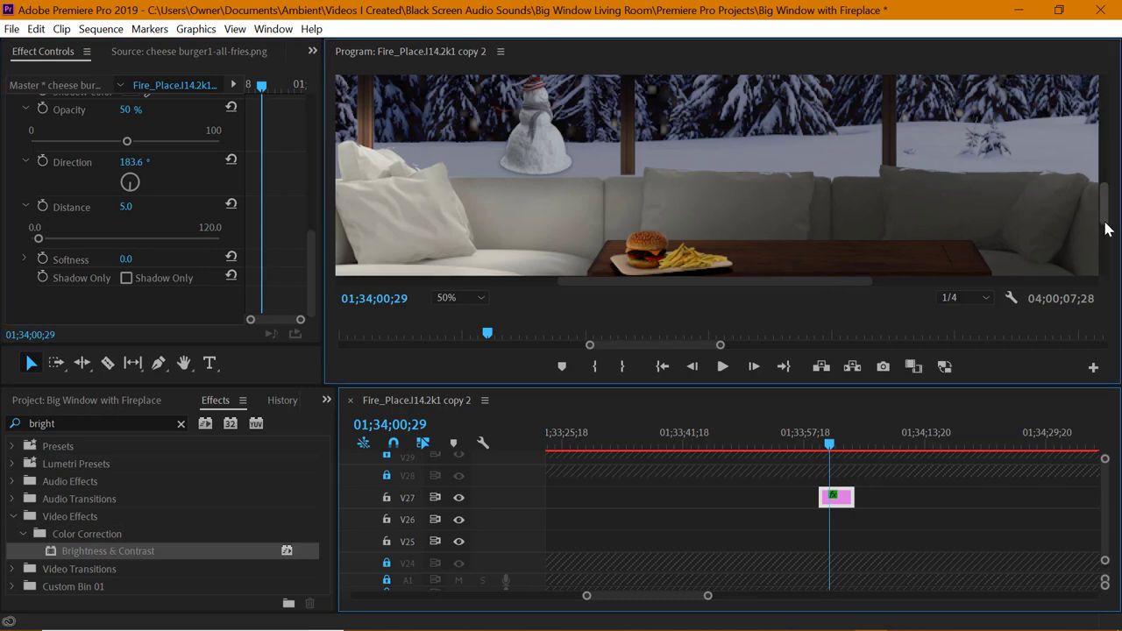
{"action": "scroll", "coordinate": [1105, 235], "scroll_direction": "down", "scroll_amount": 2}
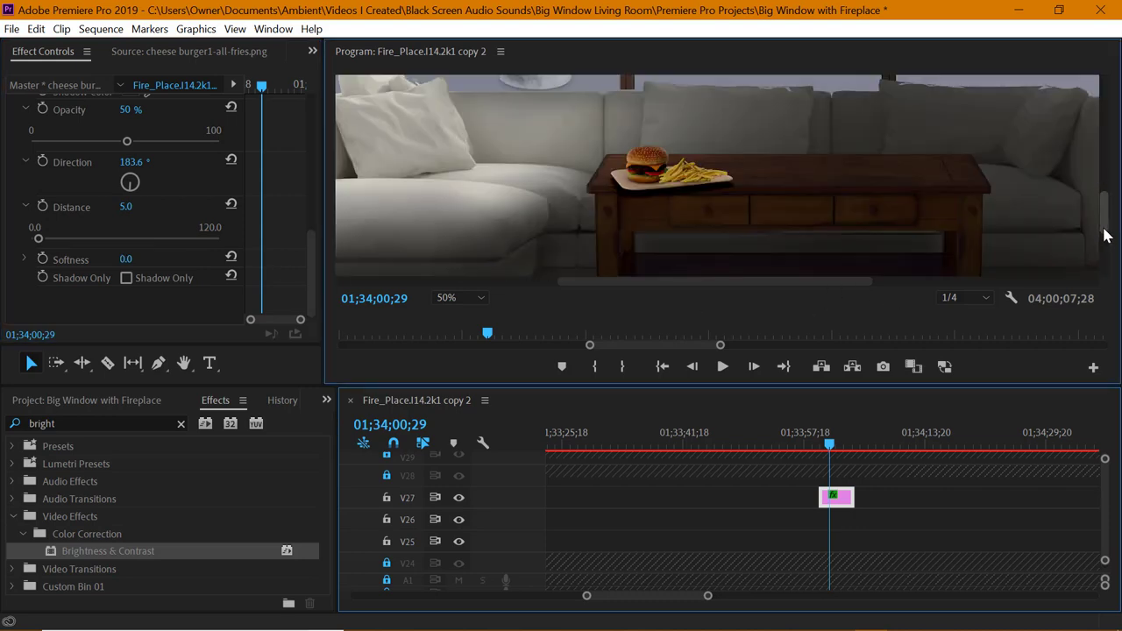
Move the burger clip on the coffee table to Position 2886.0, 2089.5 and reduce its Scale to 20.0
{"action": "scroll", "coordinate": [241, 164], "scroll_direction": "up", "scroll_amount": 5}
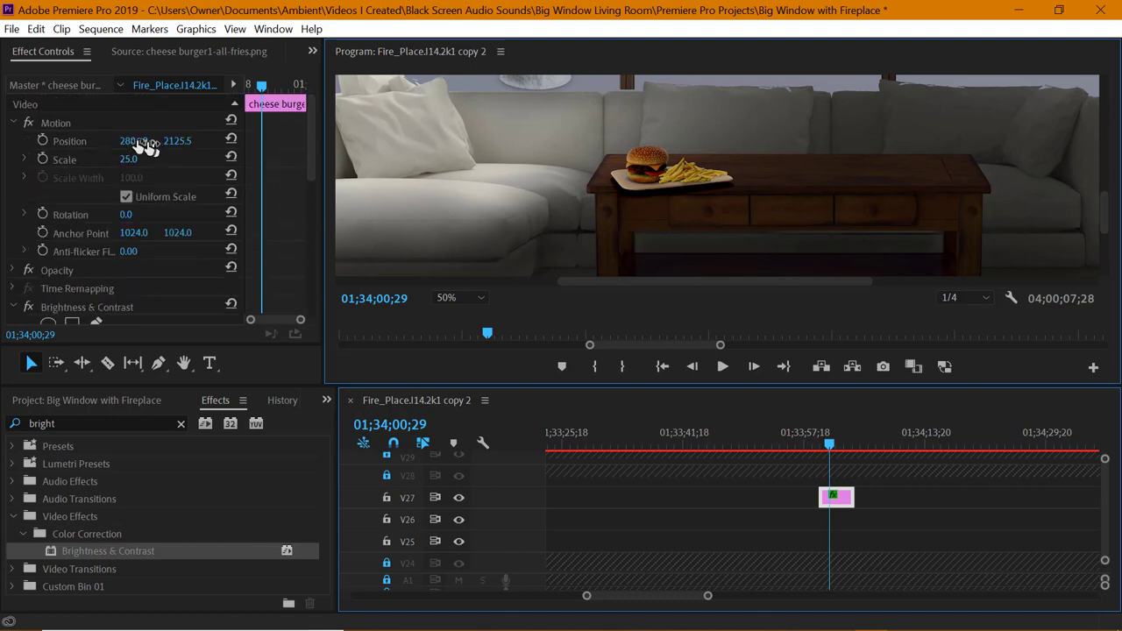
{"action": "left_click", "coordinate": [157, 141]}
{"action": "left_click", "coordinate": [183, 140]}
{"action": "key", "text": "Down"}
{"action": "key", "text": "Down"}
{"action": "key", "text": "Down"}
{"action": "key", "text": "Down"}
{"action": "key", "text": "Down"}
{"action": "key", "text": "Down"}
{"action": "key", "text": "Down"}
{"action": "key", "text": "Down"}
{"action": "key", "text": "Down"}
{"action": "key", "text": "Down"}
{"action": "key", "text": "Down"}
{"action": "key", "text": "Down"}
{"action": "key", "text": "Down"}
{"action": "key", "text": "Down"}
{"action": "key", "text": "Down"}
{"action": "key", "text": "Down"}
{"action": "key", "text": "Down"}
{"action": "key", "text": "Down"}
{"action": "key", "text": "Down"}
{"action": "key", "text": "Down"}
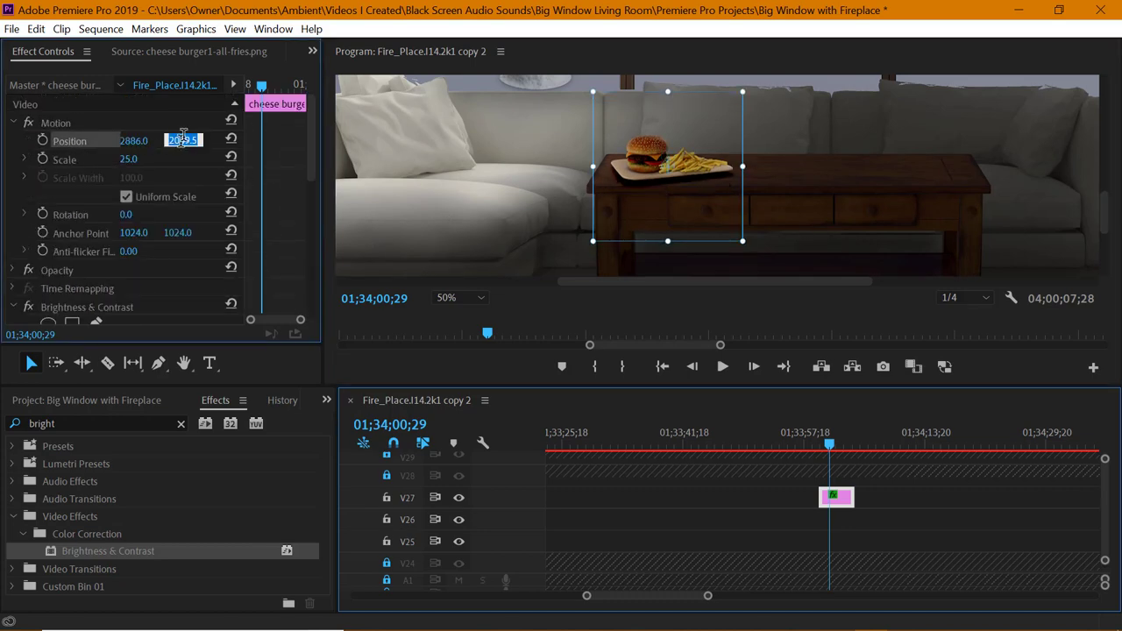
{"action": "left_click", "coordinate": [595, 243]}
{"action": "left_click_drag", "start_coordinate": [604, 235], "coordinate": [610, 230]}
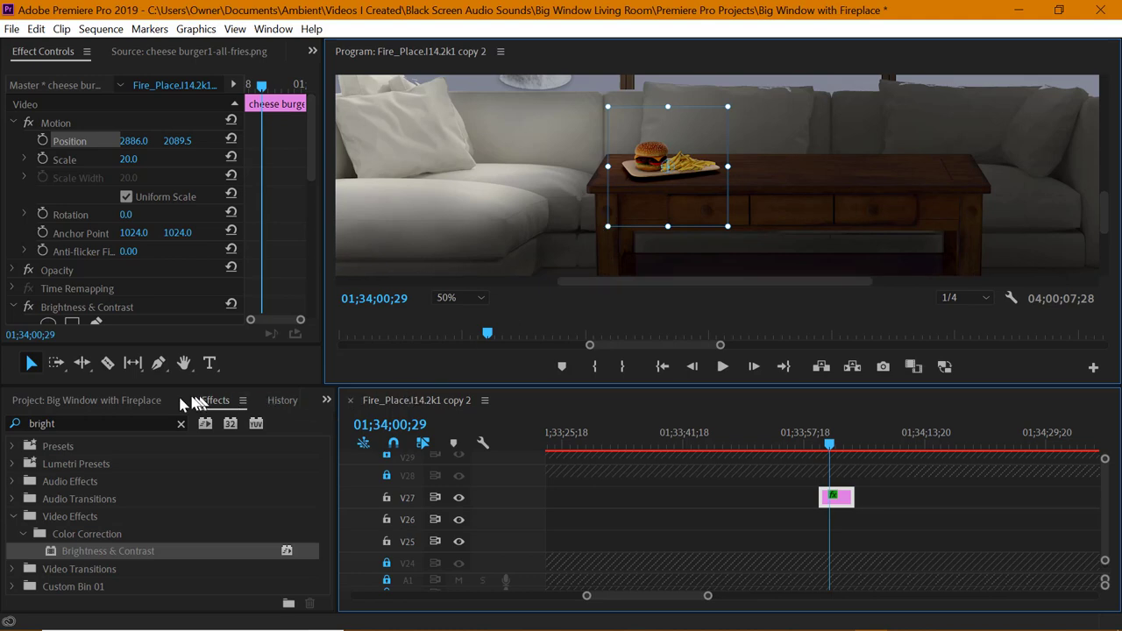
Undock the Project panel into a floating window and enlarge it to show the Food on Plate bin's images
{"action": "left_click", "coordinate": [145, 405]}
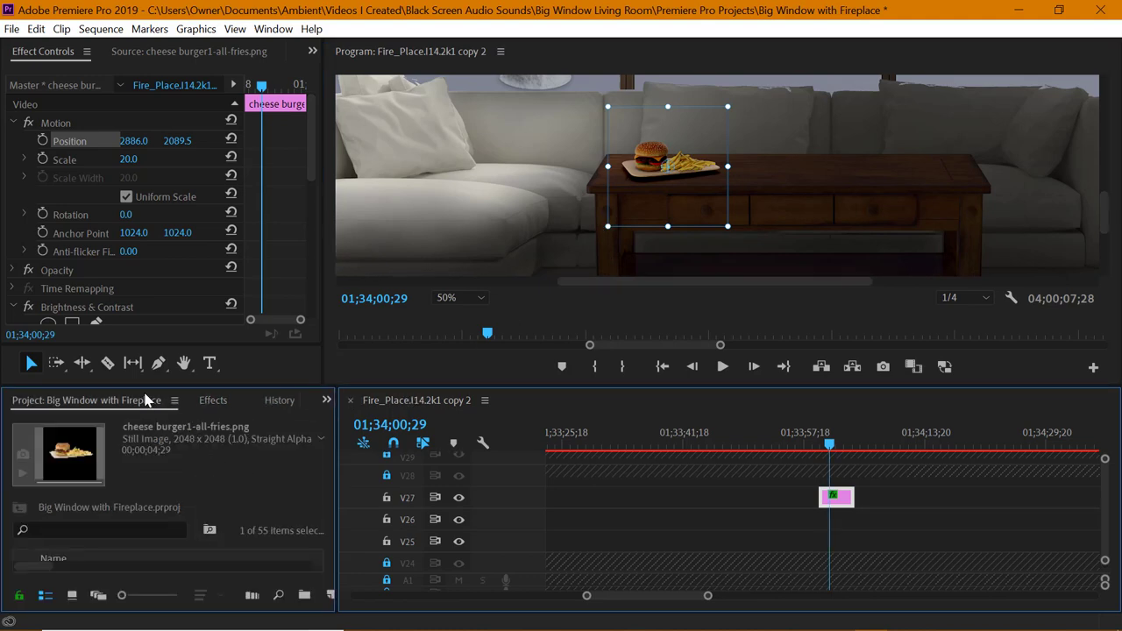
{"action": "left_click", "coordinate": [176, 401]}
{"action": "left_click", "coordinate": [294, 63]}
{"action": "left_click_drag", "start_coordinate": [232, 375], "coordinate": [332, 106]}
{"action": "left_click_drag", "start_coordinate": [430, 336], "coordinate": [549, 513]}
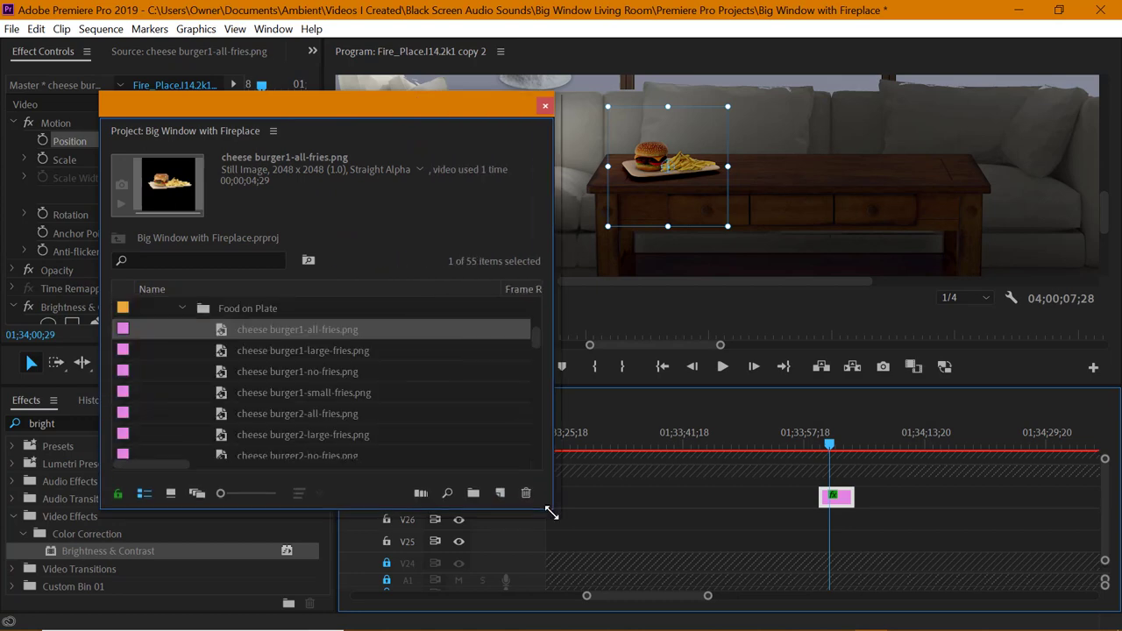
Open cheese burger2-all-fries.png from the Food on Plate bin in the Source Monitor
{"action": "left_click", "coordinate": [351, 416]}
{"action": "scroll", "coordinate": [333, 368], "scroll_direction": "down", "scroll_amount": 5}
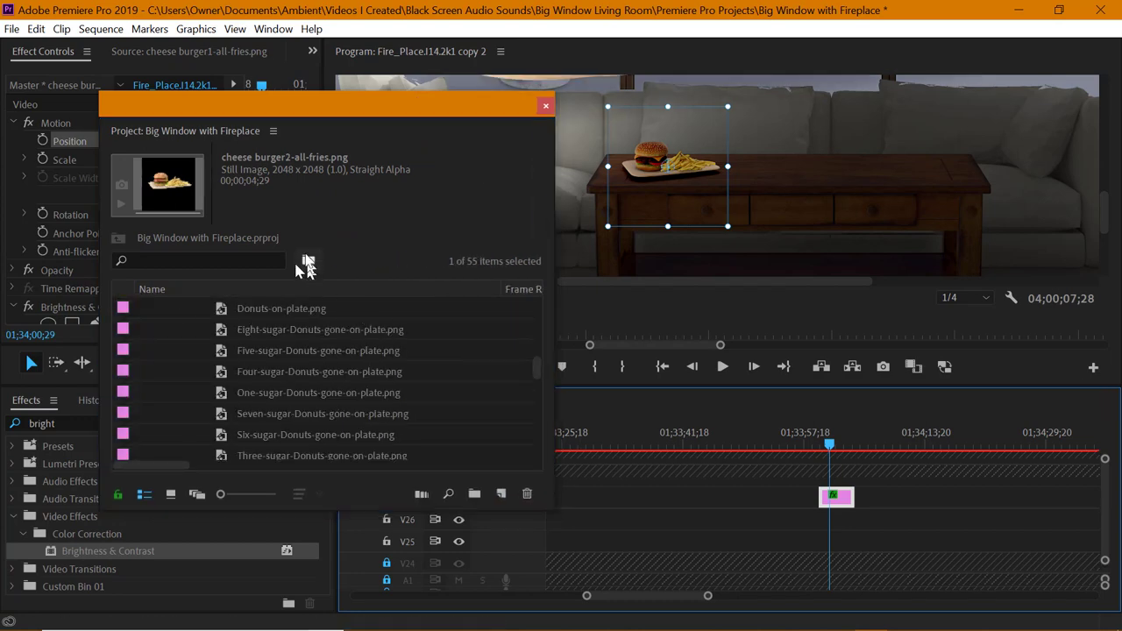
{"action": "double_click", "coordinate": [166, 186]}
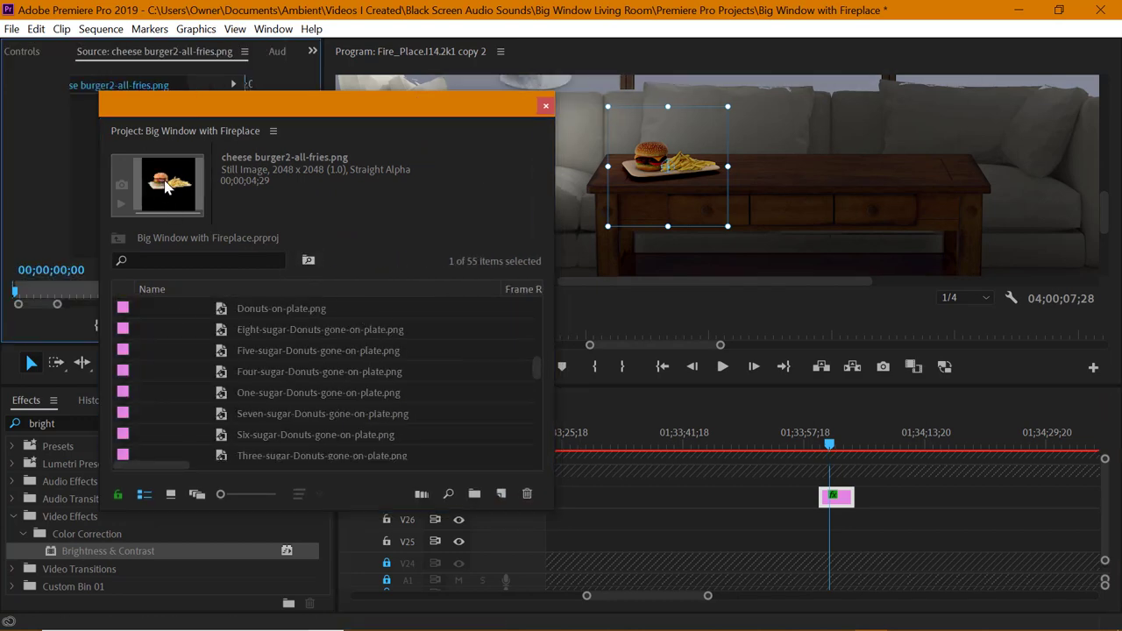
Duplicate the burger clip from V27 onto V26 and replace the copy with the clip from the Source Monitor
{"action": "left_click", "coordinate": [805, 525]}
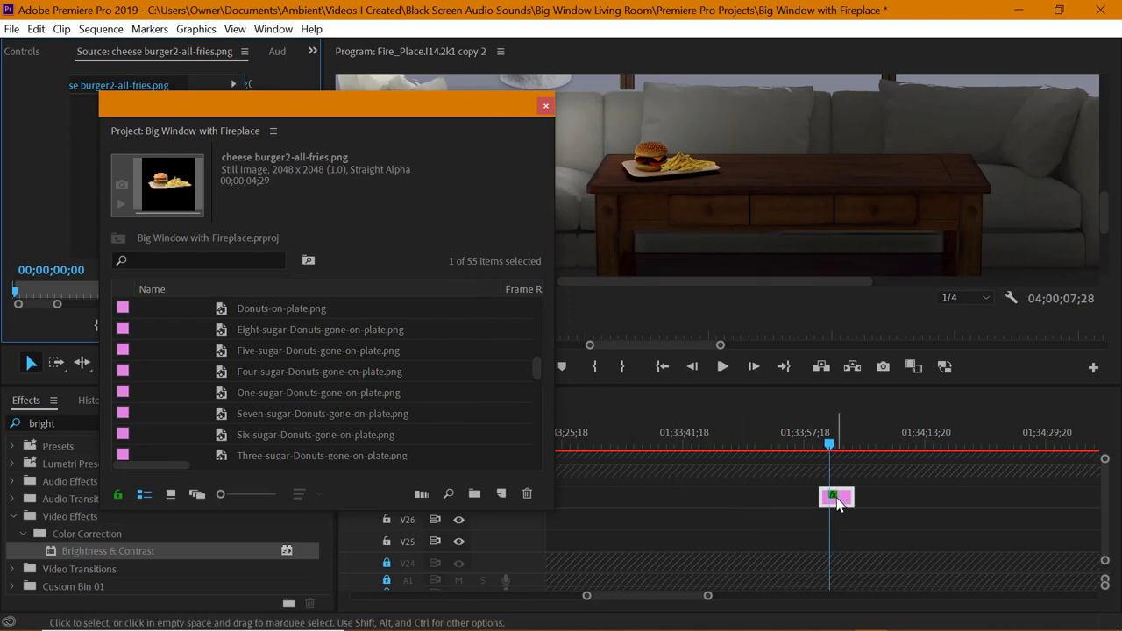
{"action": "left_click_drag", "start_coordinate": [837, 508], "coordinate": [844, 530]}
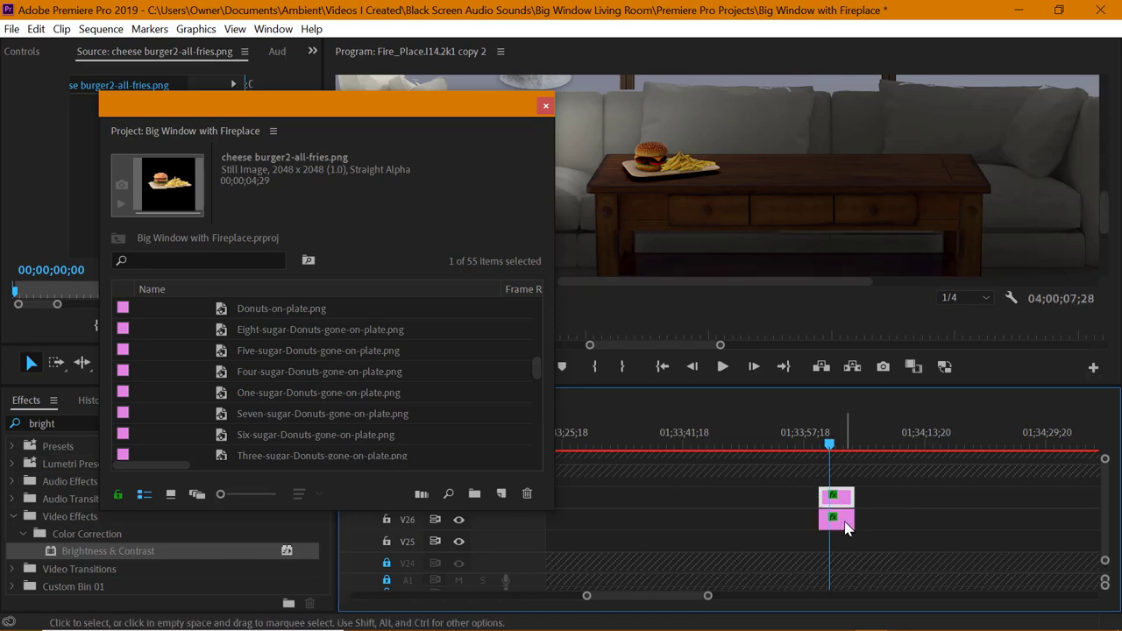
{"action": "right_click", "coordinate": [848, 527]}
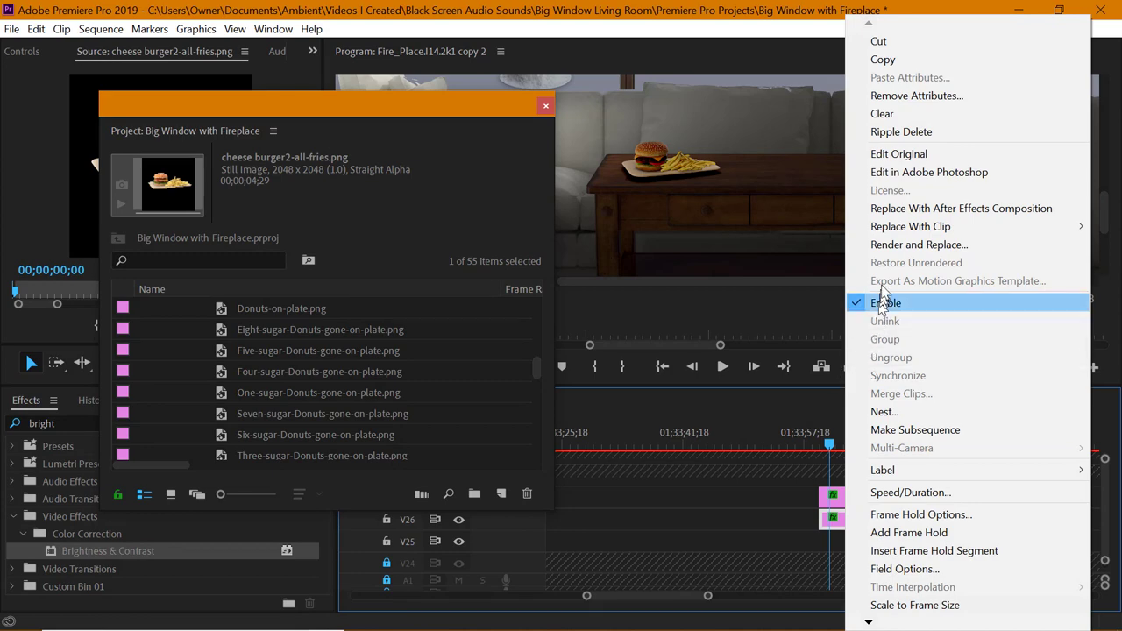
{"action": "mouse_move", "coordinate": [904, 235]}
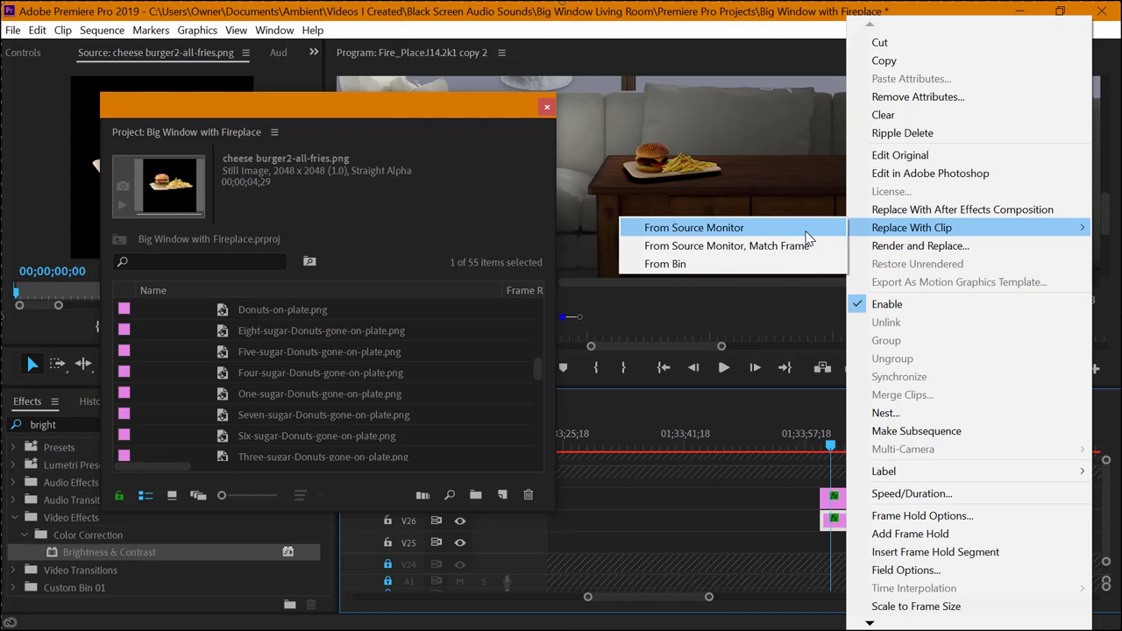
{"action": "left_click", "coordinate": [807, 235]}
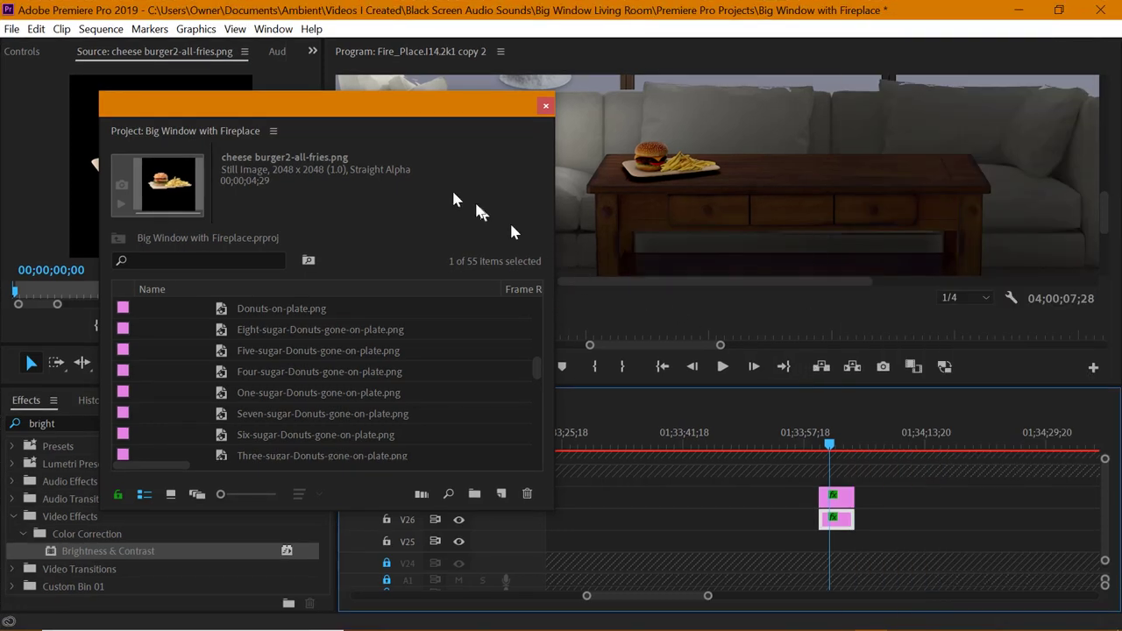
Move the V26 burger plate to the middle of the coffee table at Position 3306.0, 2077.5, clearing the floating Project window out of the way
{"action": "left_click_drag", "start_coordinate": [220, 117], "coordinate": [109, 305]}
{"action": "left_click", "coordinate": [19, 57]}
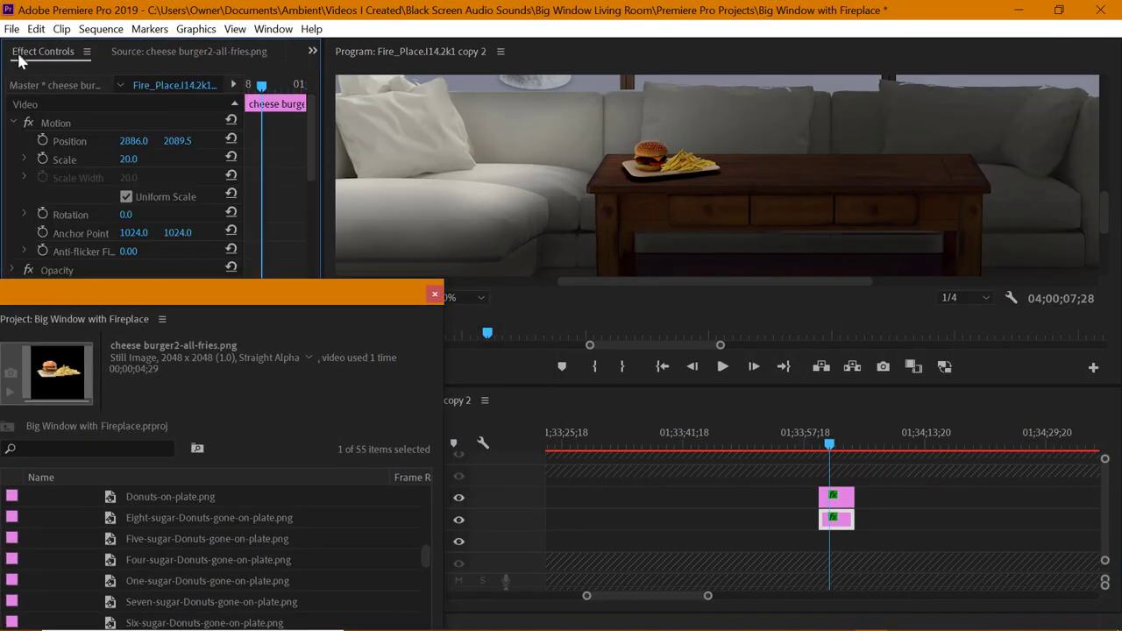
{"action": "left_click", "coordinate": [101, 142]}
{"action": "left_click_drag", "start_coordinate": [701, 167], "coordinate": [783, 166]}
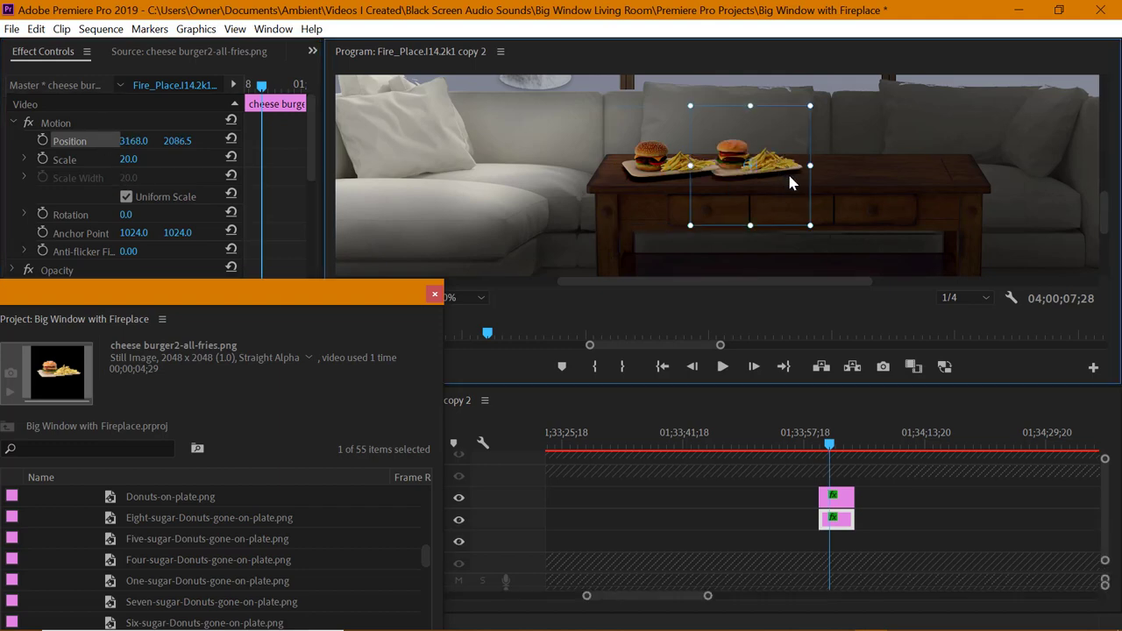
{"action": "left_click_drag", "start_coordinate": [807, 182], "coordinate": [840, 176]}
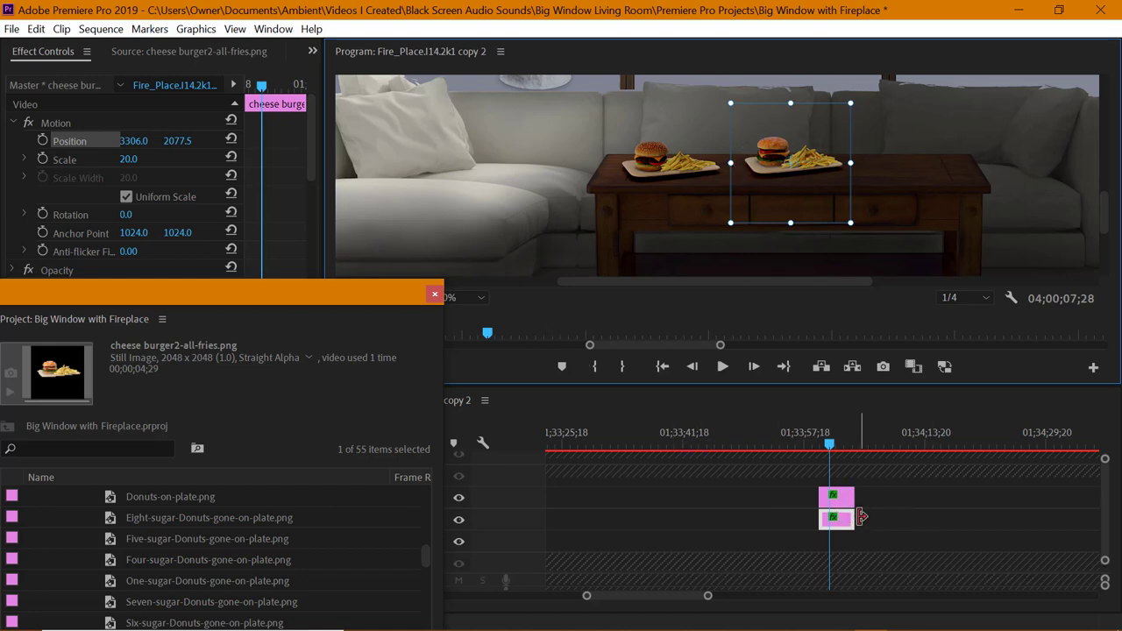
Duplicate the V26 burger clip onto track V25
{"action": "scroll", "coordinate": [862, 517], "scroll_direction": "down", "scroll_amount": 1}
{"action": "left_click_drag", "start_coordinate": [789, 519], "coordinate": [792, 544]}
Find Veg-fries large.png in the Food on Plate bin and open it in the Source Monitor
{"action": "scroll", "coordinate": [318, 522], "scroll_direction": "down", "scroll_amount": 1}
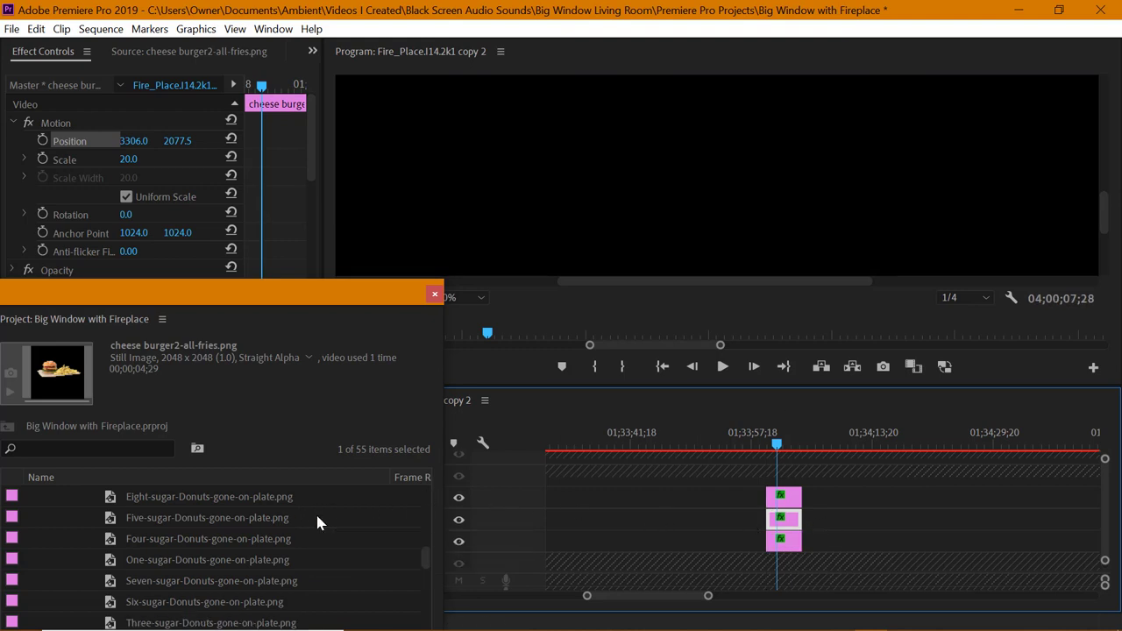
{"action": "scroll", "coordinate": [307, 535], "scroll_direction": "up", "scroll_amount": 4}
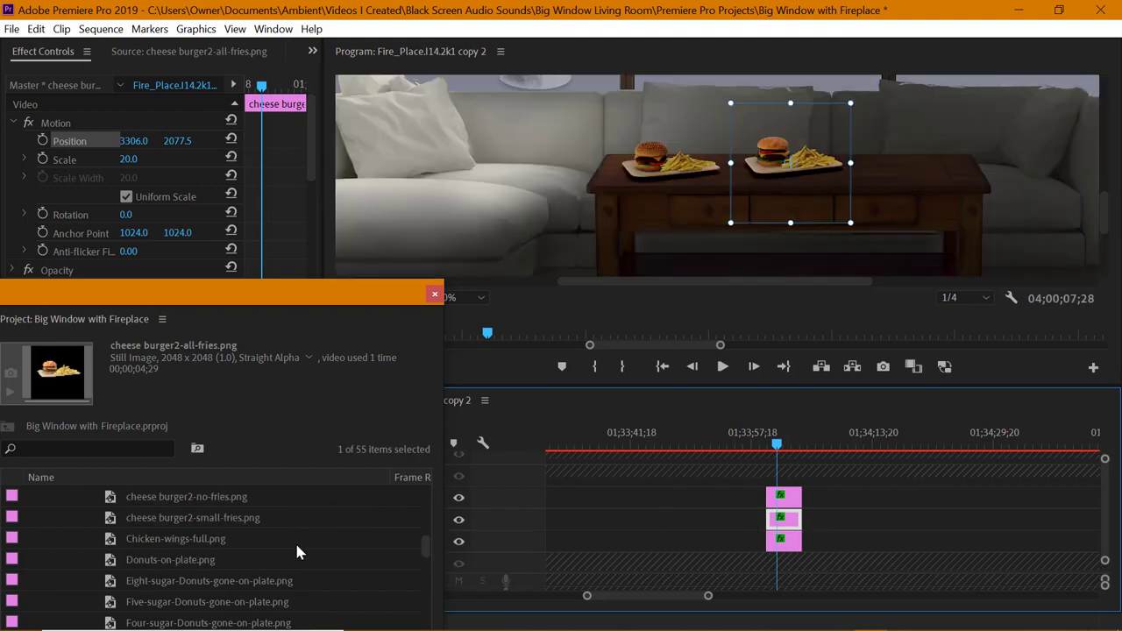
{"action": "scroll", "coordinate": [296, 550], "scroll_direction": "up", "scroll_amount": 4}
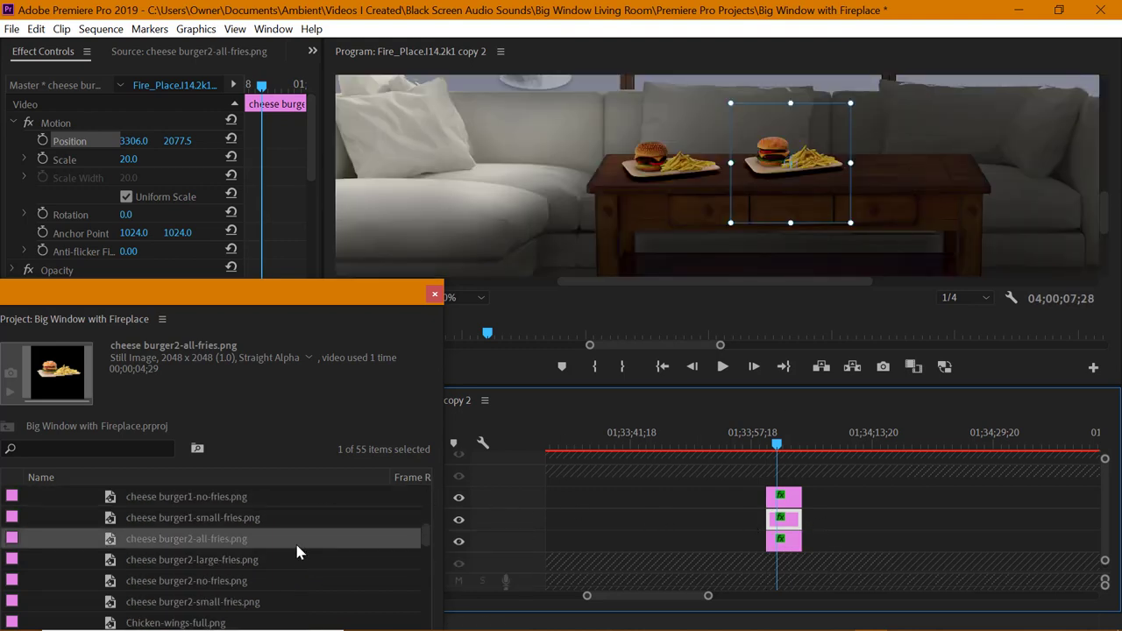
{"action": "scroll", "coordinate": [296, 551], "scroll_direction": "up", "scroll_amount": 3}
{"action": "scroll", "coordinate": [296, 551], "scroll_direction": "down", "scroll_amount": 12}
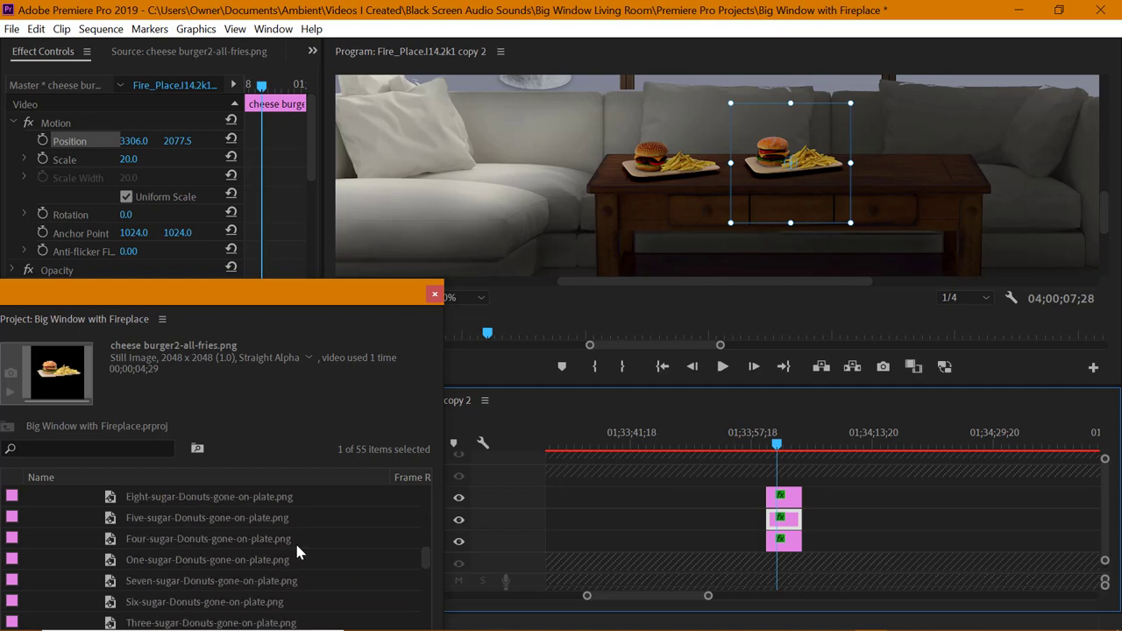
{"action": "left_click", "coordinate": [204, 562]}
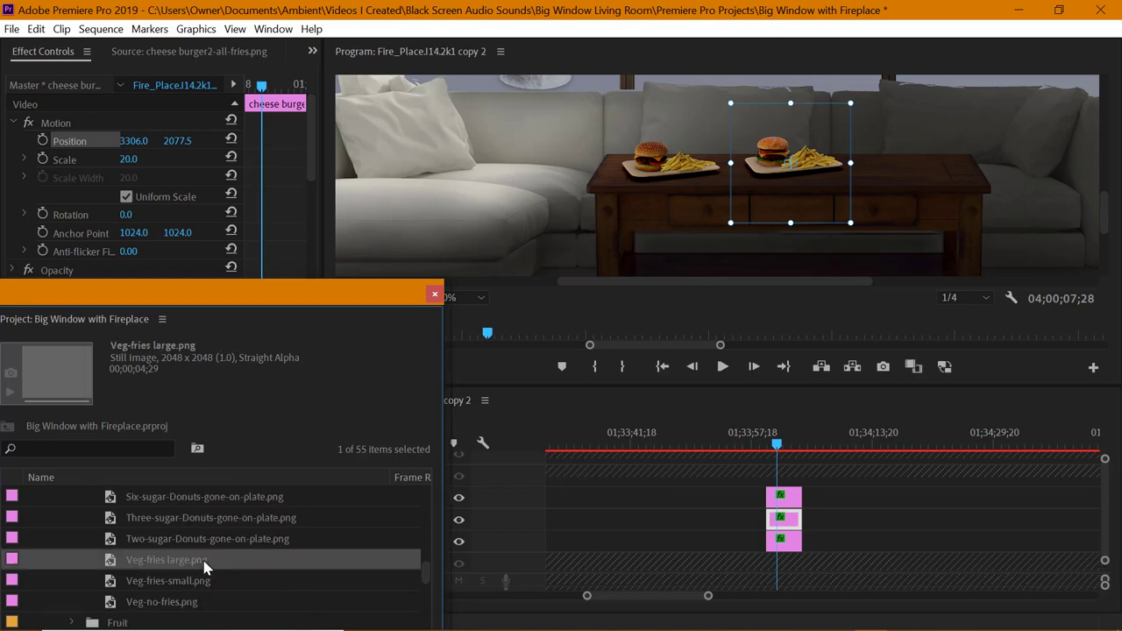
{"action": "double_click", "coordinate": [179, 560]}
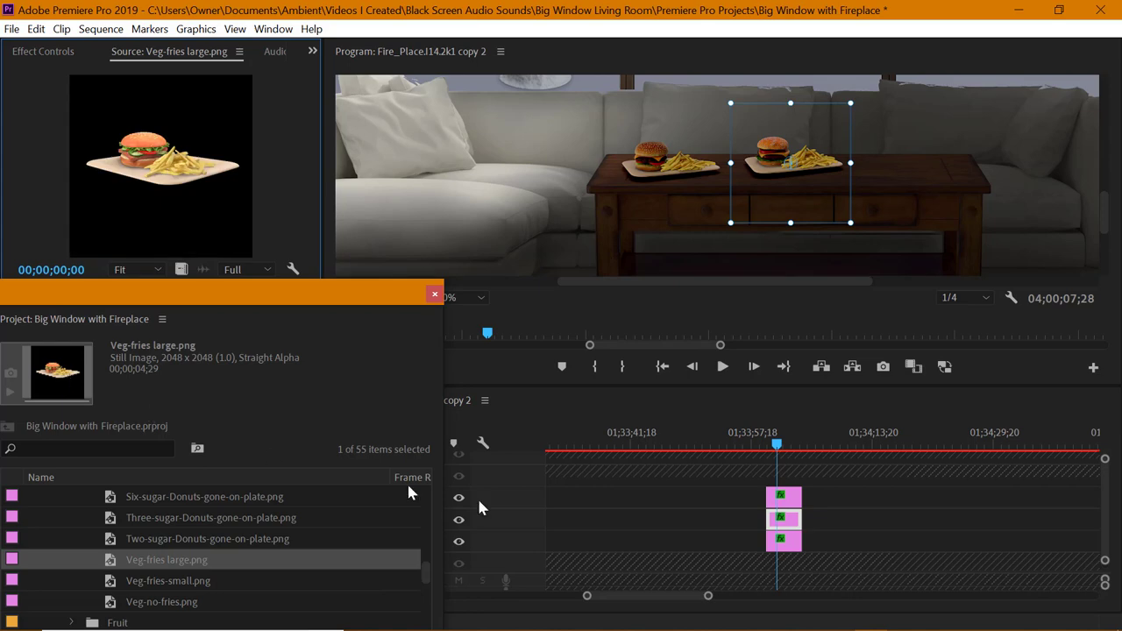
Replace the V25 clip with the Veg-fries large image from the Source Monitor
{"action": "left_click", "coordinate": [783, 544]}
{"action": "right_click", "coordinate": [783, 543]}
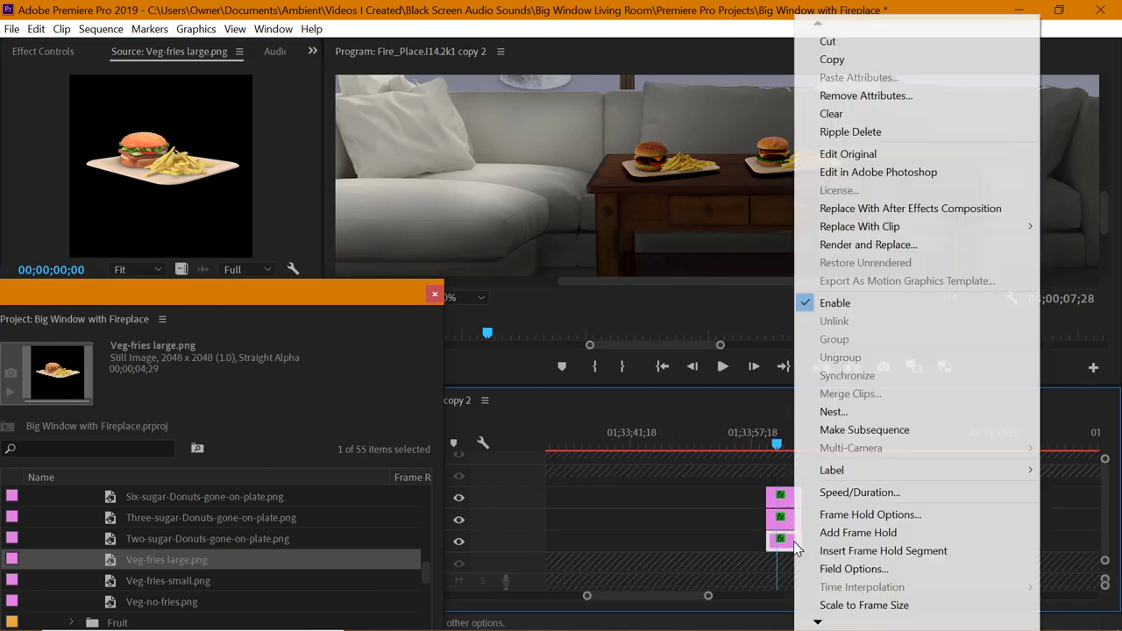
{"action": "mouse_move", "coordinate": [890, 230]}
{"action": "left_click", "coordinate": [636, 226]}
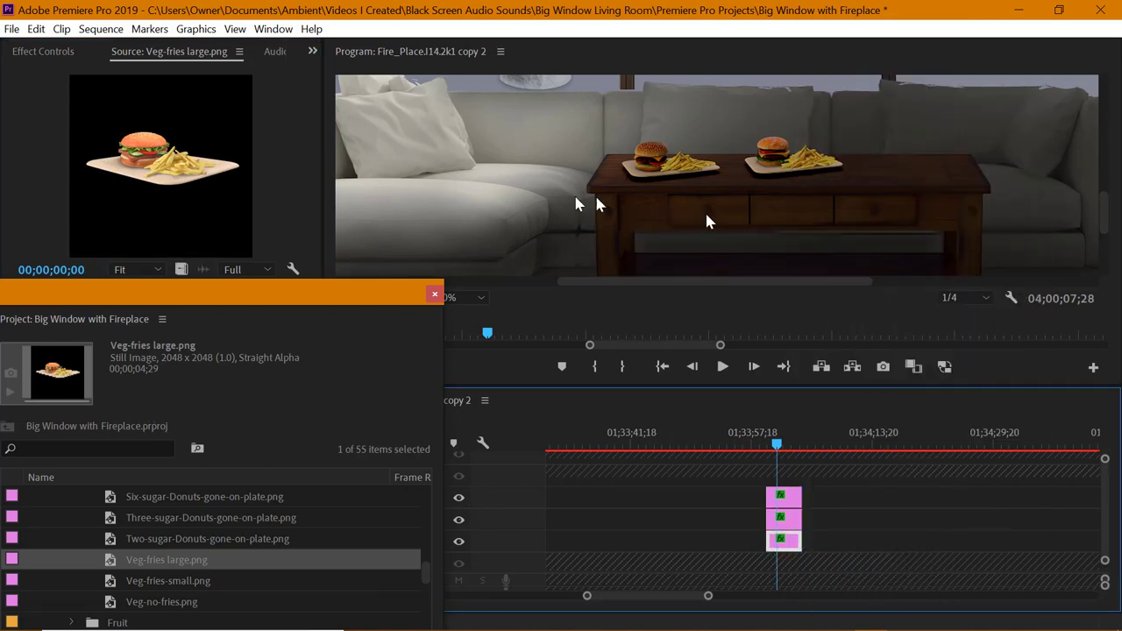
Move the V25 veggie burger plate to the right end of the coffee table at Position 3714.0, 2067.0
{"action": "left_click", "coordinate": [45, 49]}
{"action": "left_click", "coordinate": [66, 141]}
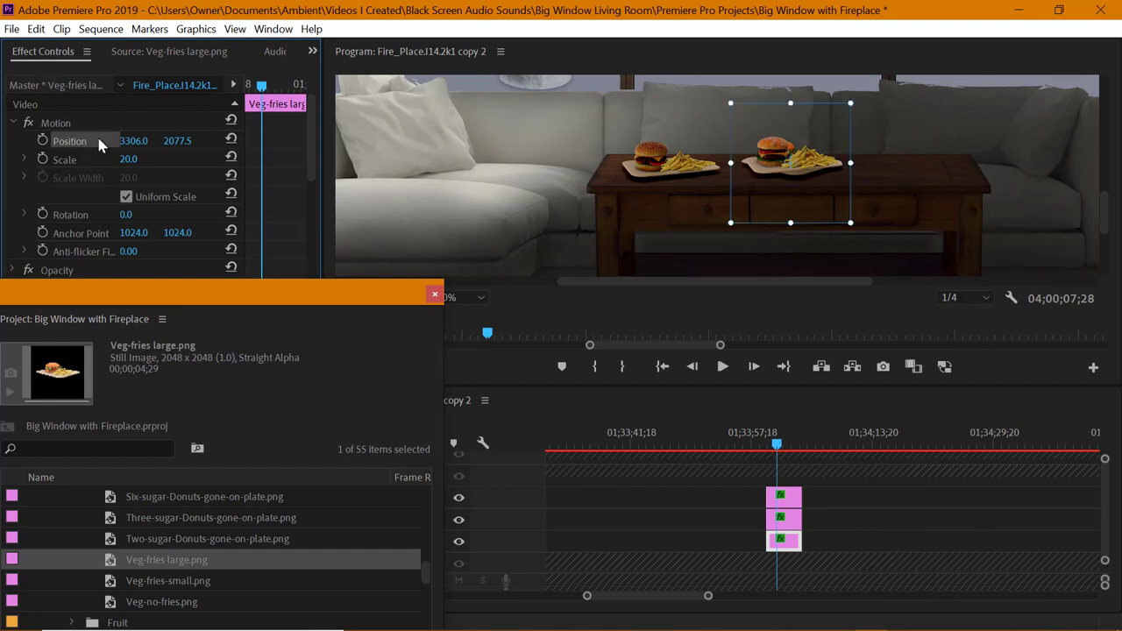
{"action": "left_click_drag", "start_coordinate": [924, 167], "coordinate": [918, 163]}
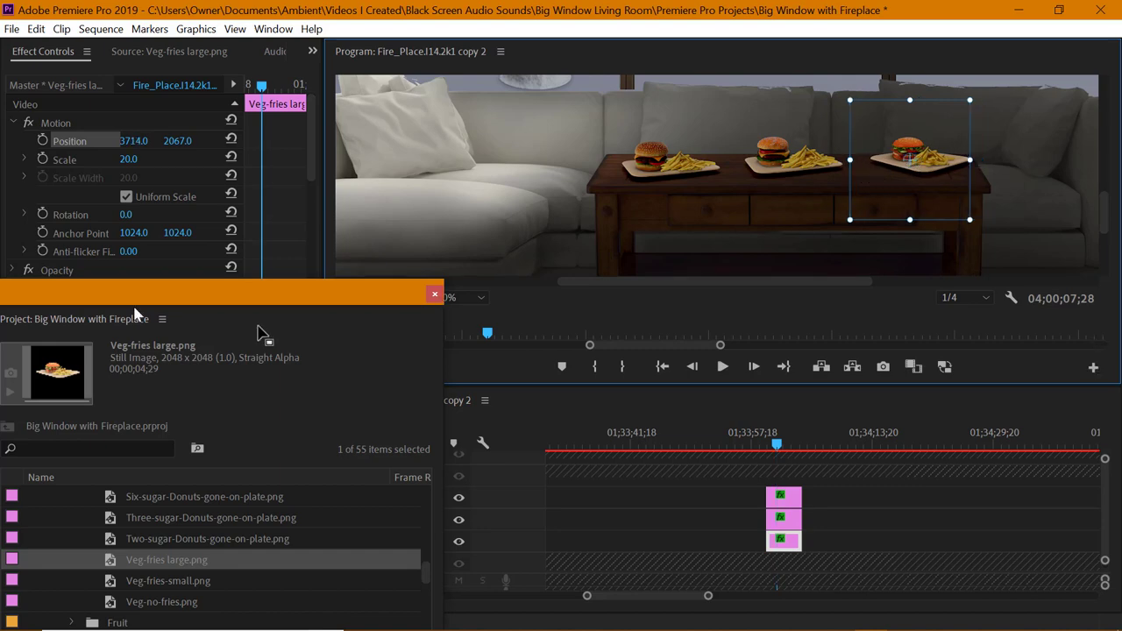
Dock the Project window back beside the Effects panel and search the effects for "hor" to find Horizontal Flip
{"action": "left_click_drag", "start_coordinate": [62, 300], "coordinate": [61, 409]}
{"action": "left_click", "coordinate": [216, 403]}
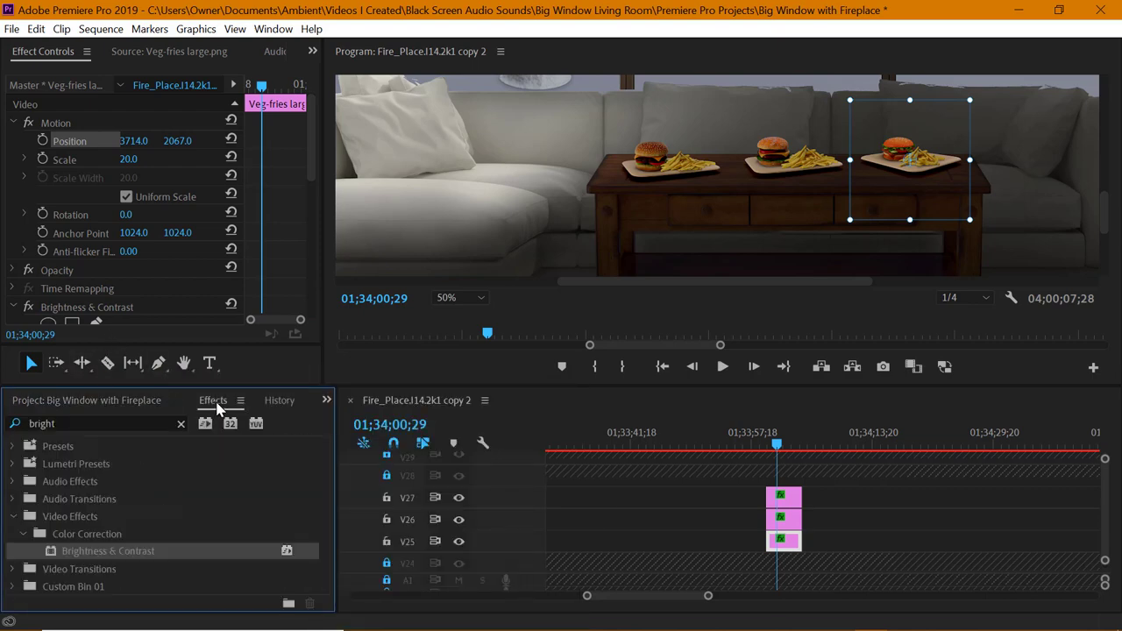
{"action": "left_click", "coordinate": [180, 427]}
{"action": "type", "text": "hor"}
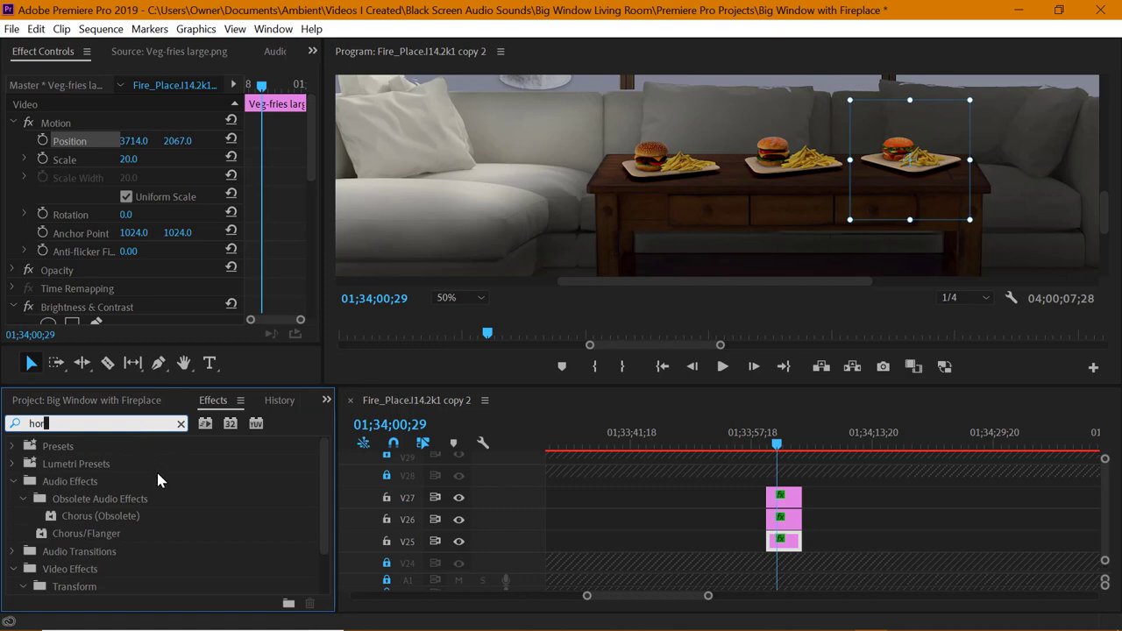
{"action": "scroll", "coordinate": [157, 473], "scroll_direction": "down", "scroll_amount": 1}
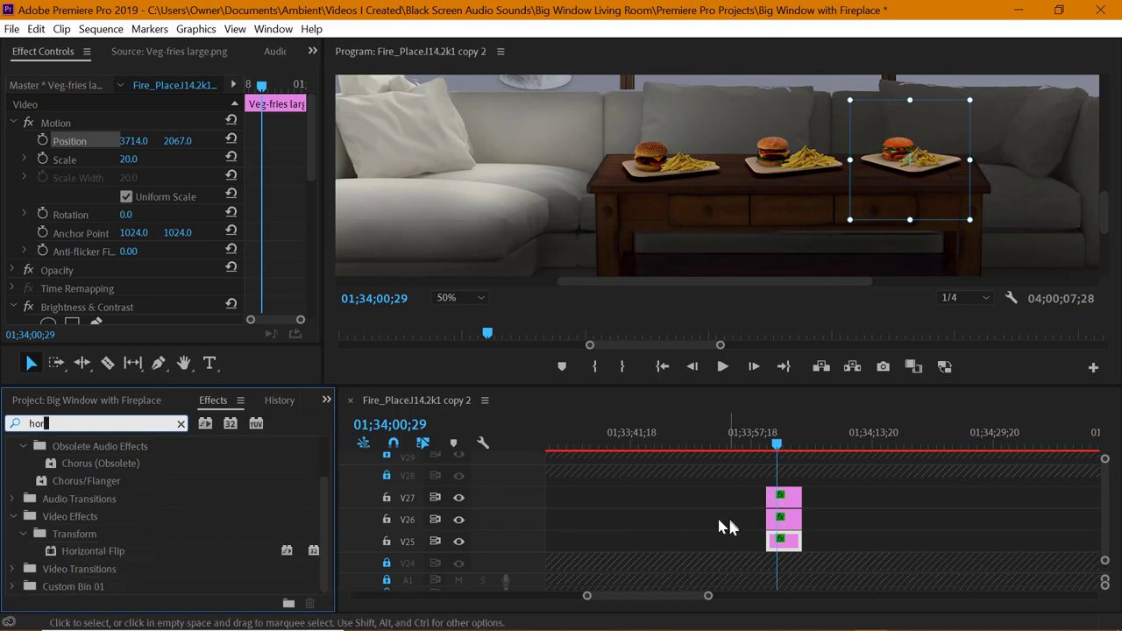
Apply the Horizontal Flip effect to the burger clip on V27, above Brightness & Contrast
{"action": "left_click", "coordinate": [783, 497]}
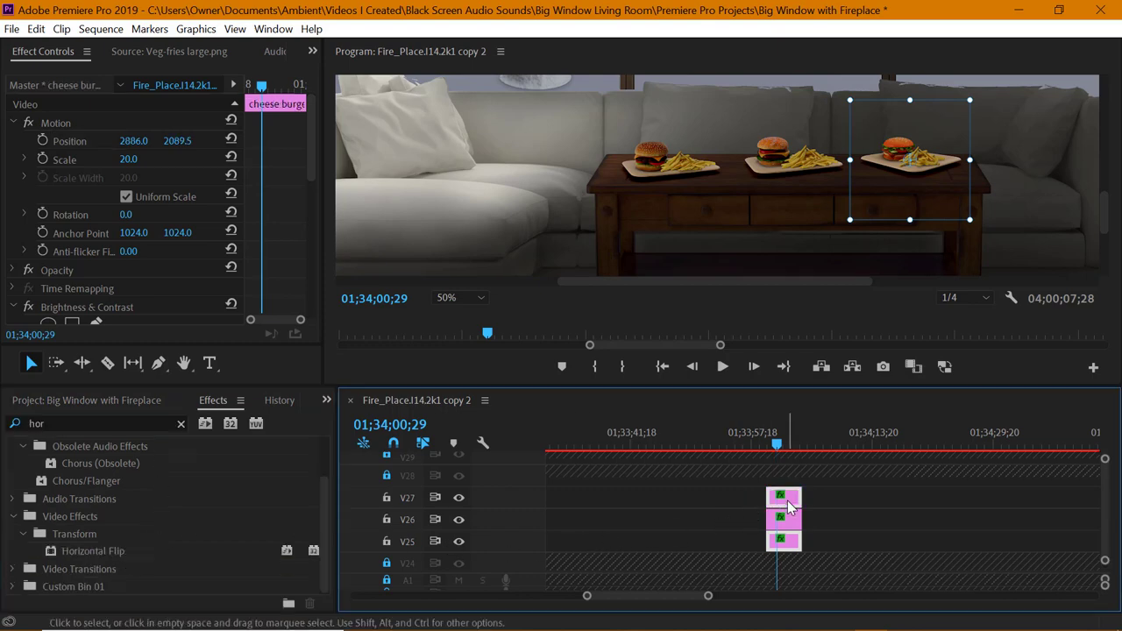
{"action": "left_click", "coordinate": [79, 553]}
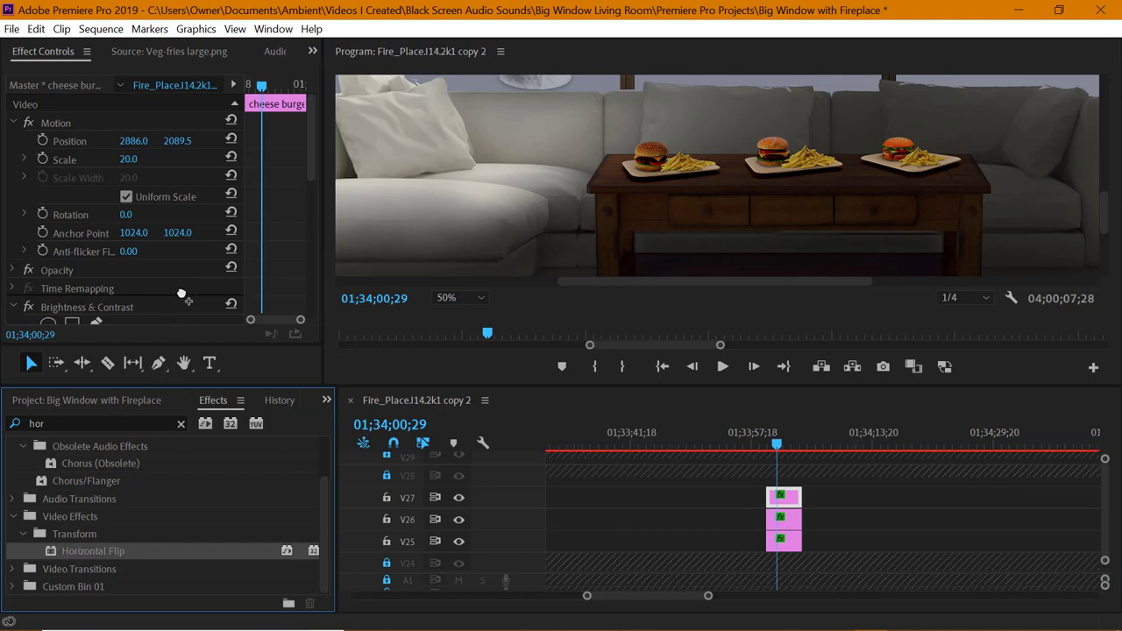
{"action": "left_click_drag", "start_coordinate": [180, 292], "coordinate": [181, 295]}
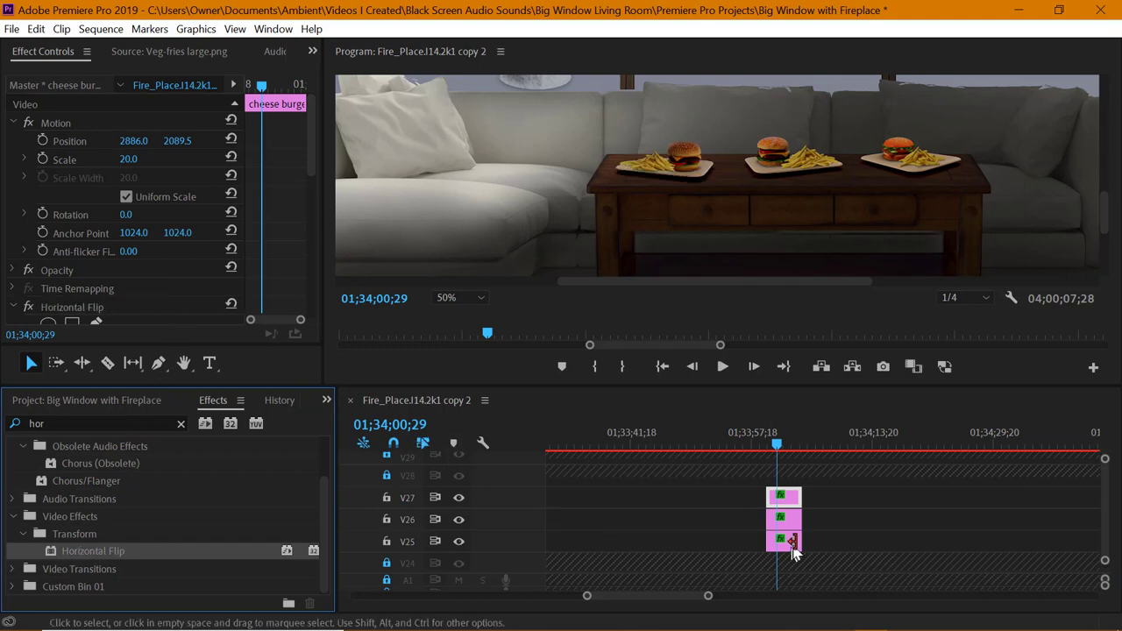
Apply the Horizontal Flip effect to the Veg-fries large clip on V25, above Brightness & Contrast
{"action": "left_click", "coordinate": [658, 532]}
{"action": "left_click", "coordinate": [796, 541]}
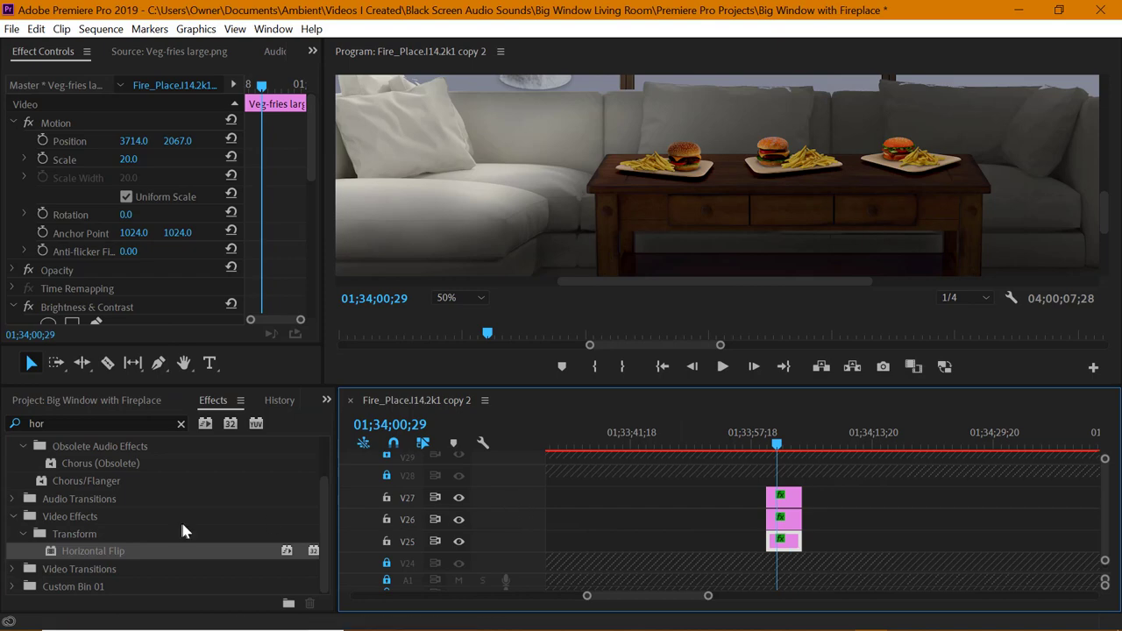
{"action": "left_click_drag", "start_coordinate": [124, 556], "coordinate": [162, 294]}
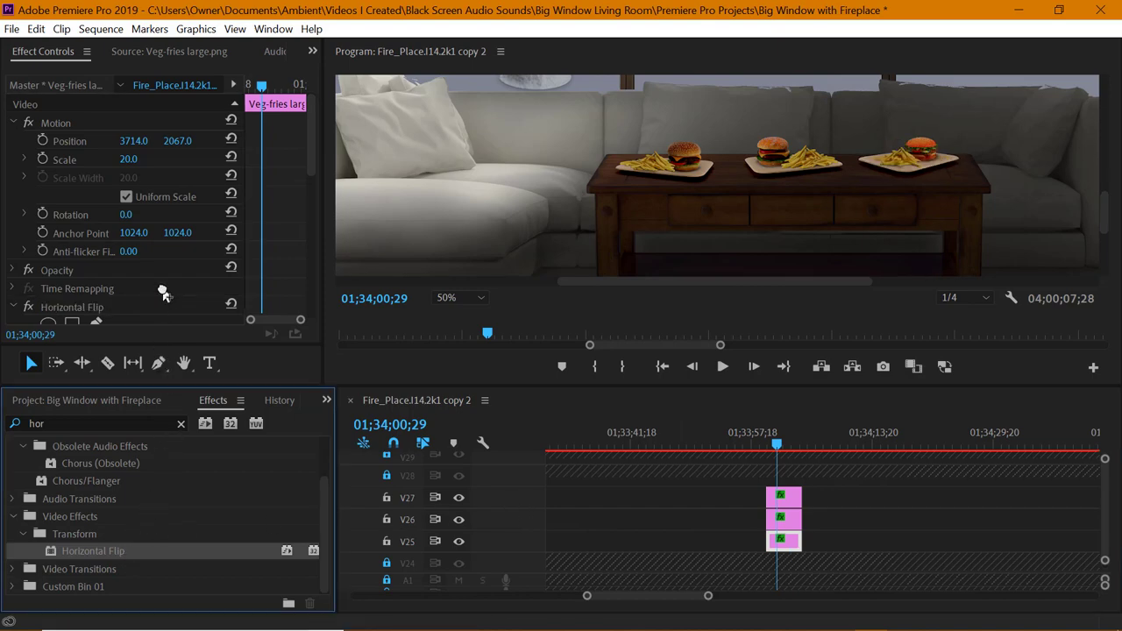
Extend the ends of the three burger clips on V25, V26 and V27 together to about 01;40 on the timeline
{"action": "left_click", "coordinate": [796, 496]}
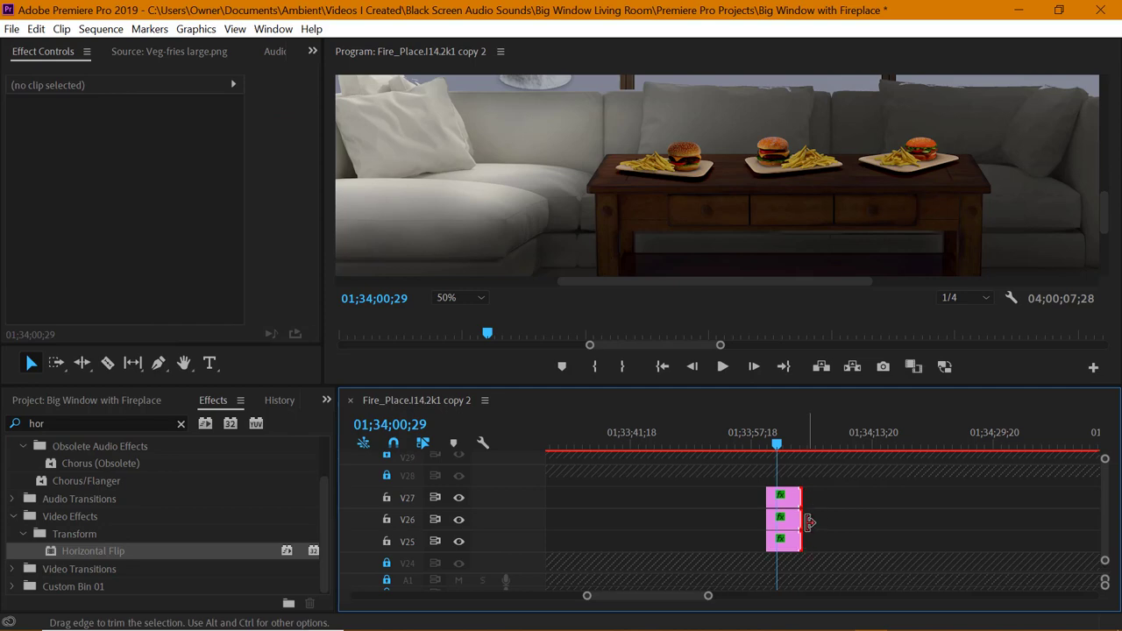
{"action": "left_click_drag", "start_coordinate": [983, 519], "coordinate": [982, 519]}
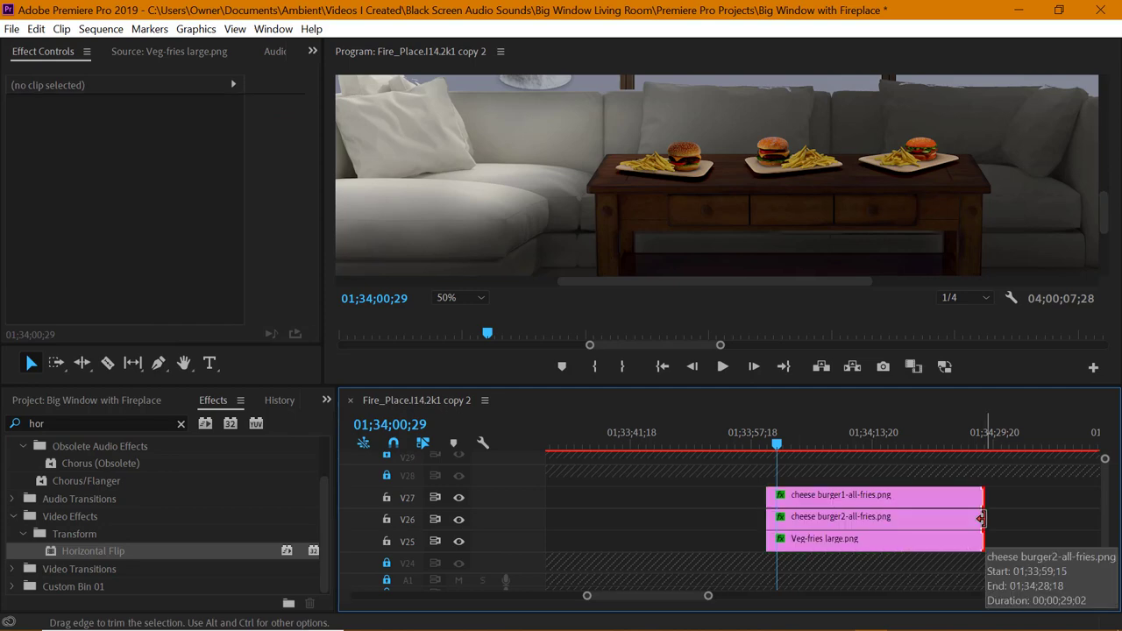
{"action": "left_click_drag", "start_coordinate": [708, 596], "coordinate": [781, 601]}
{"action": "scroll", "coordinate": [776, 601], "scroll_direction": "down", "scroll_amount": 5}
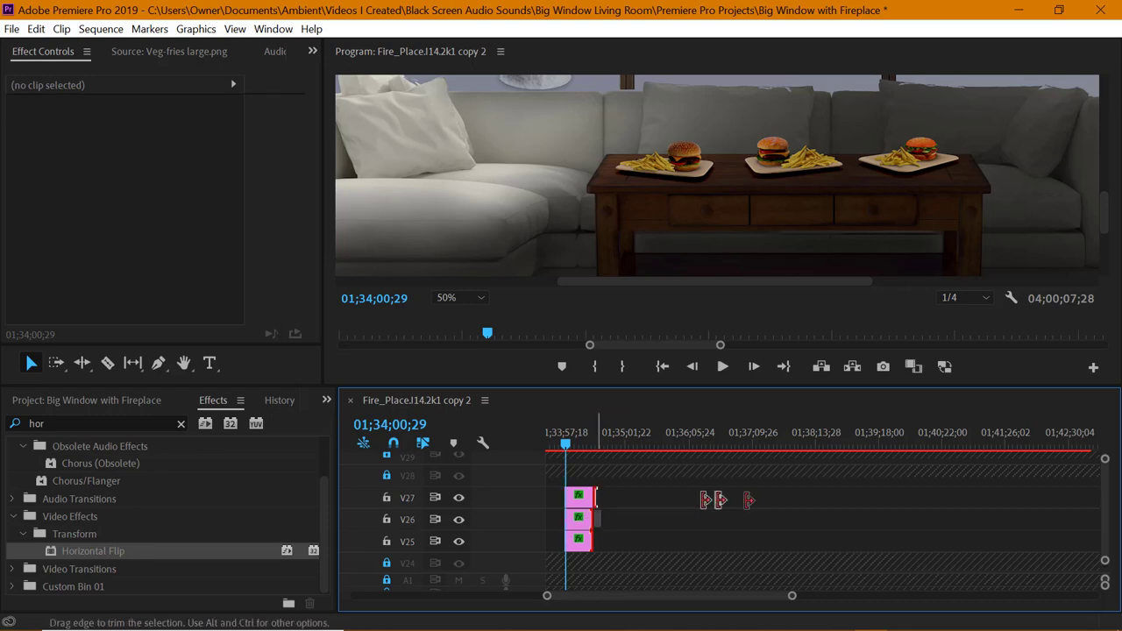
{"action": "left_click_drag", "start_coordinate": [903, 502], "coordinate": [948, 497]}
{"action": "left_click_drag", "start_coordinate": [792, 597], "coordinate": [880, 602]}
{"action": "scroll", "coordinate": [829, 602], "scroll_direction": "down", "scroll_amount": 2}
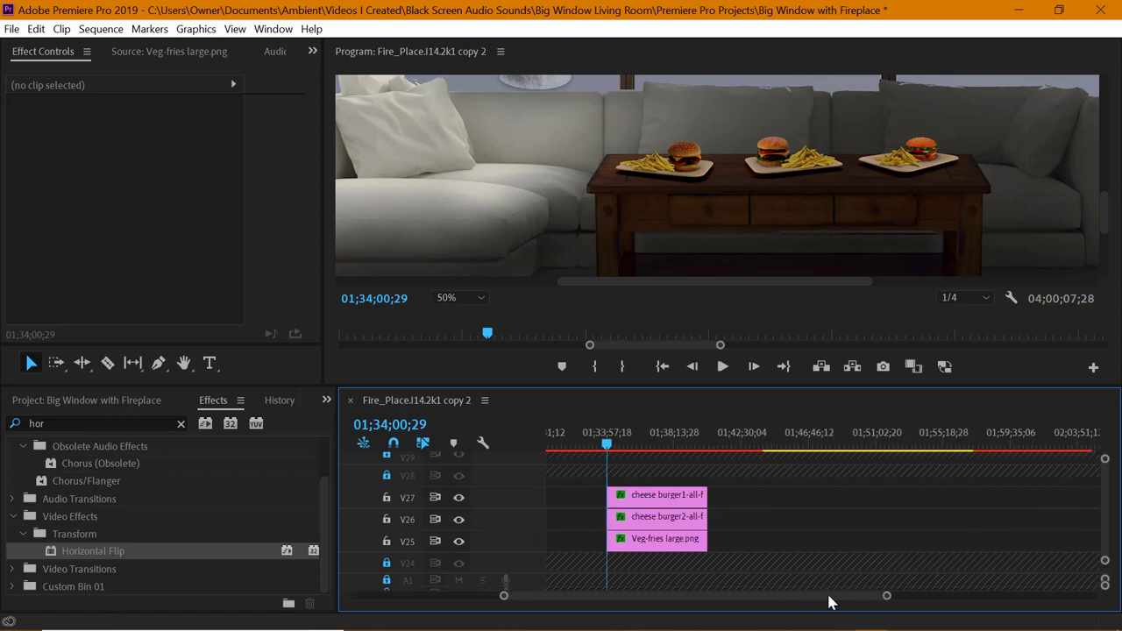
Undock the Project panel and enlarge it as a floating window over the workspace
{"action": "left_click_drag", "start_coordinate": [672, 445], "coordinate": [680, 446]}
{"action": "left_click", "coordinate": [86, 400]}
{"action": "right_click", "coordinate": [137, 400]}
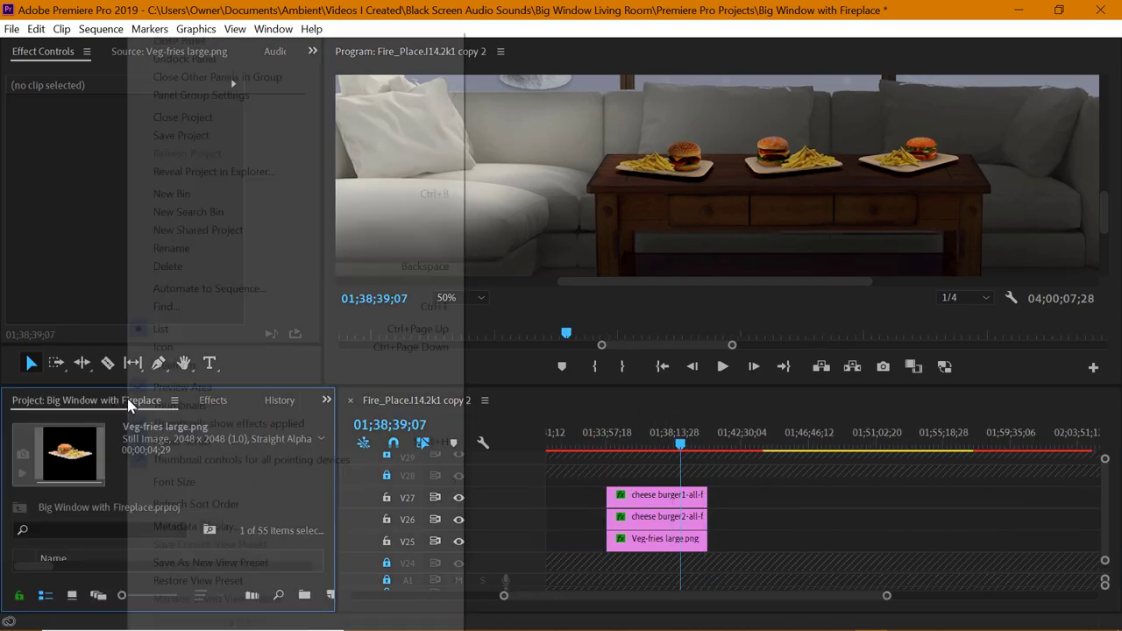
{"action": "left_click", "coordinate": [269, 58]}
{"action": "left_click_drag", "start_coordinate": [263, 321], "coordinate": [307, 167]}
{"action": "left_click_drag", "start_coordinate": [393, 438], "coordinate": [544, 540]}
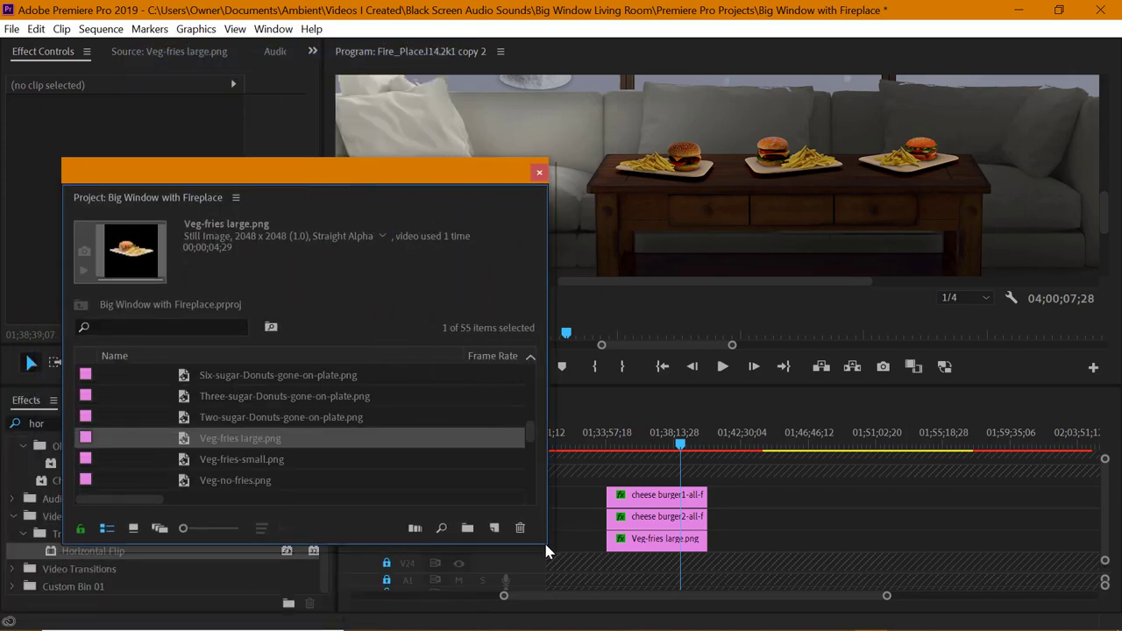
Load cheese burger1-large-fries.png from the Food on Plate bin into the Source Monitor
{"action": "scroll", "coordinate": [398, 446], "scroll_direction": "up", "scroll_amount": 5}
{"action": "left_click", "coordinate": [317, 419]}
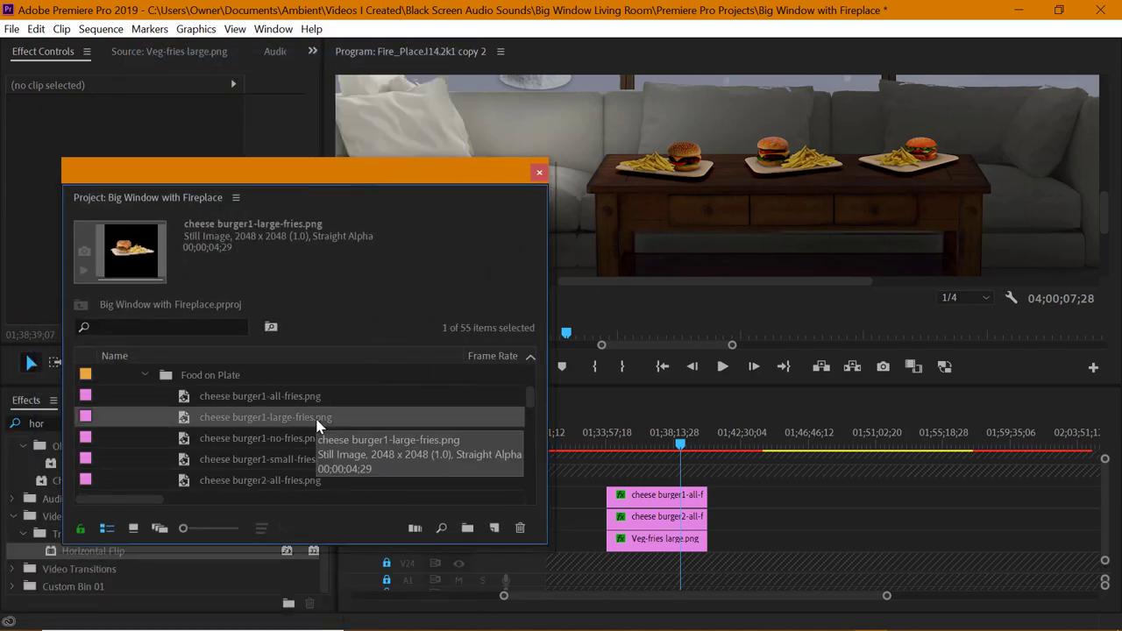
{"action": "double_click", "coordinate": [127, 267]}
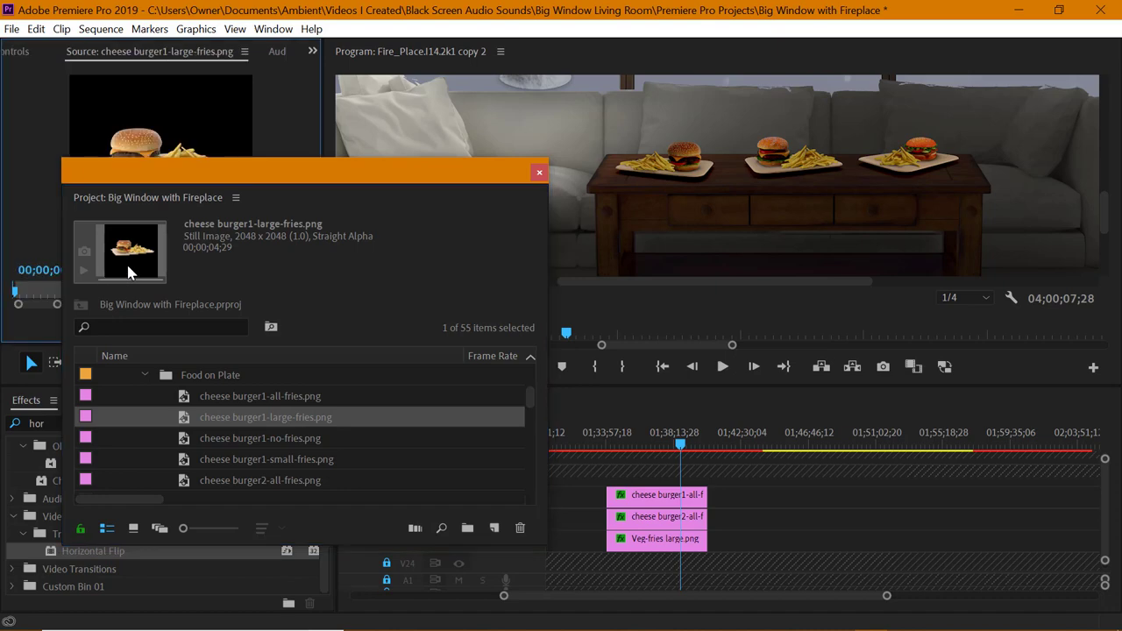
Duplicate the burger clips on V27, V26 and V25 twice along their tracks, staggering the start times between the tracks
{"action": "left_click_drag", "start_coordinate": [688, 496], "coordinate": [772, 502]}
{"action": "left_click", "coordinate": [779, 443]}
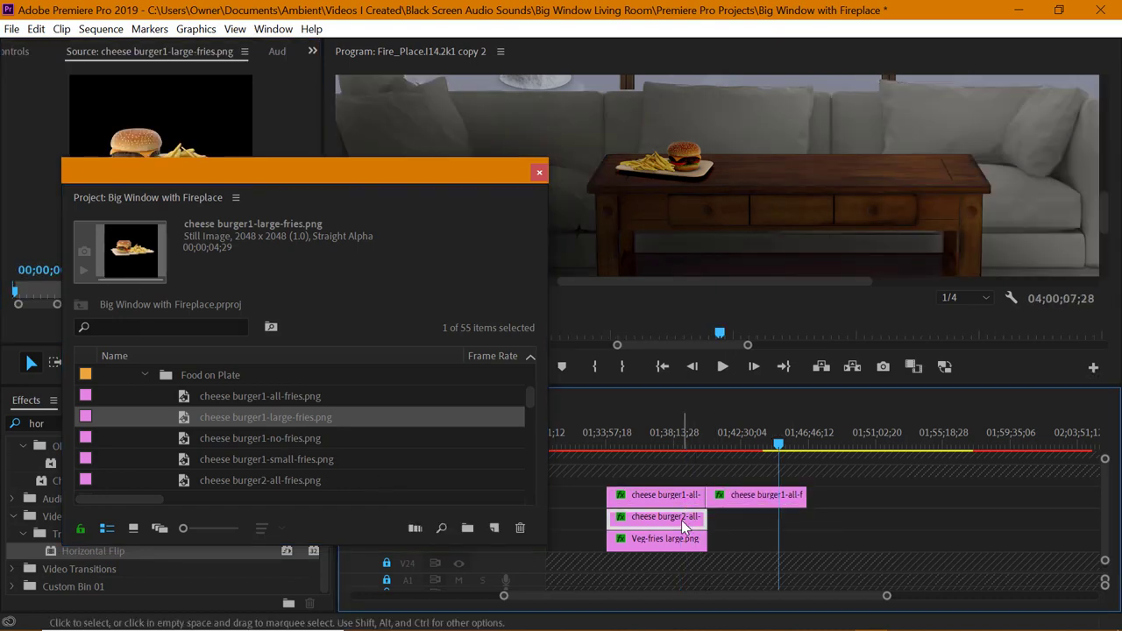
{"action": "left_click_drag", "start_coordinate": [682, 520], "coordinate": [780, 521]}
{"action": "left_click_drag", "start_coordinate": [672, 539], "coordinate": [773, 545]}
{"action": "left_click_drag", "start_coordinate": [735, 498], "coordinate": [834, 500]}
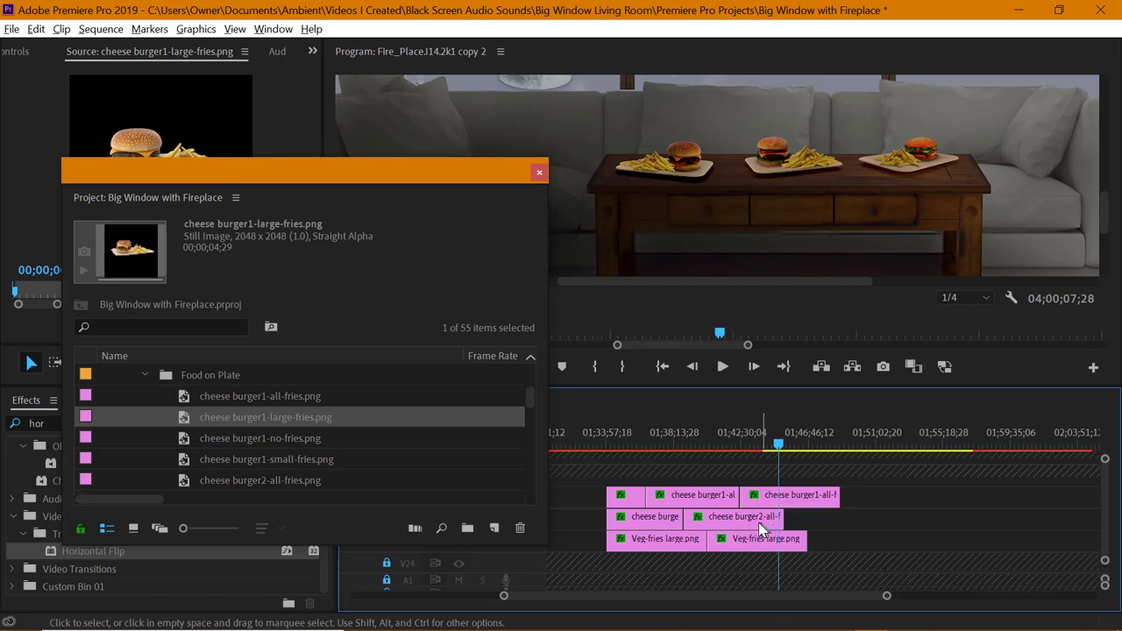
{"action": "left_click_drag", "start_coordinate": [763, 526], "coordinate": [889, 542]}
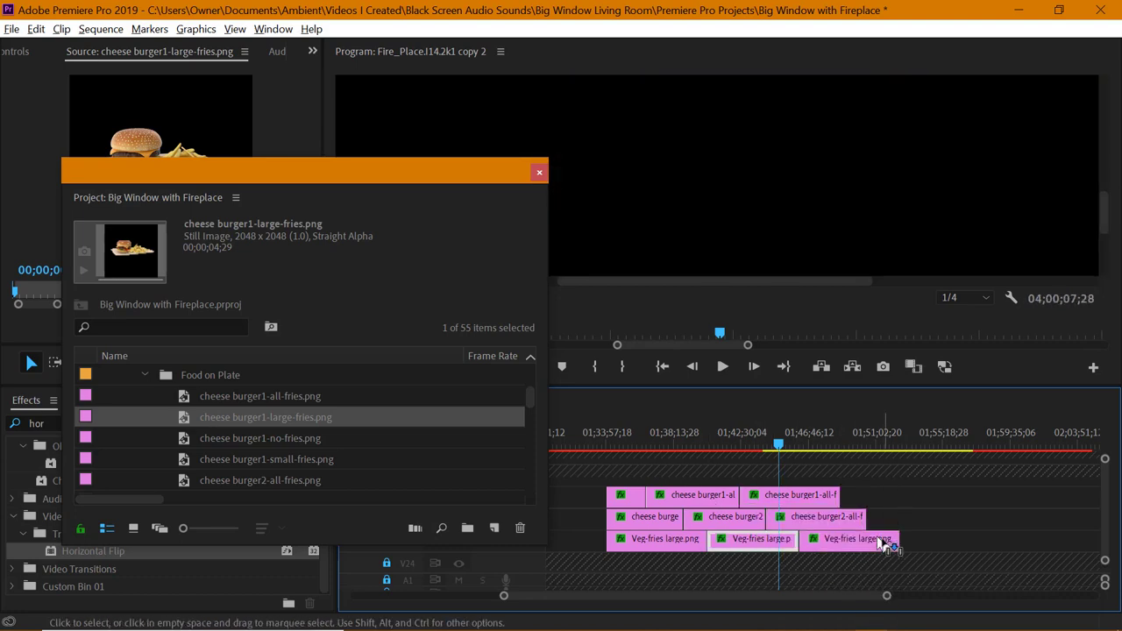
Replace the second V27 clip with cheese burger1-large-fries.png from the Source Monitor and compare it with the preceding all-fries clip
{"action": "left_click", "coordinate": [670, 443]}
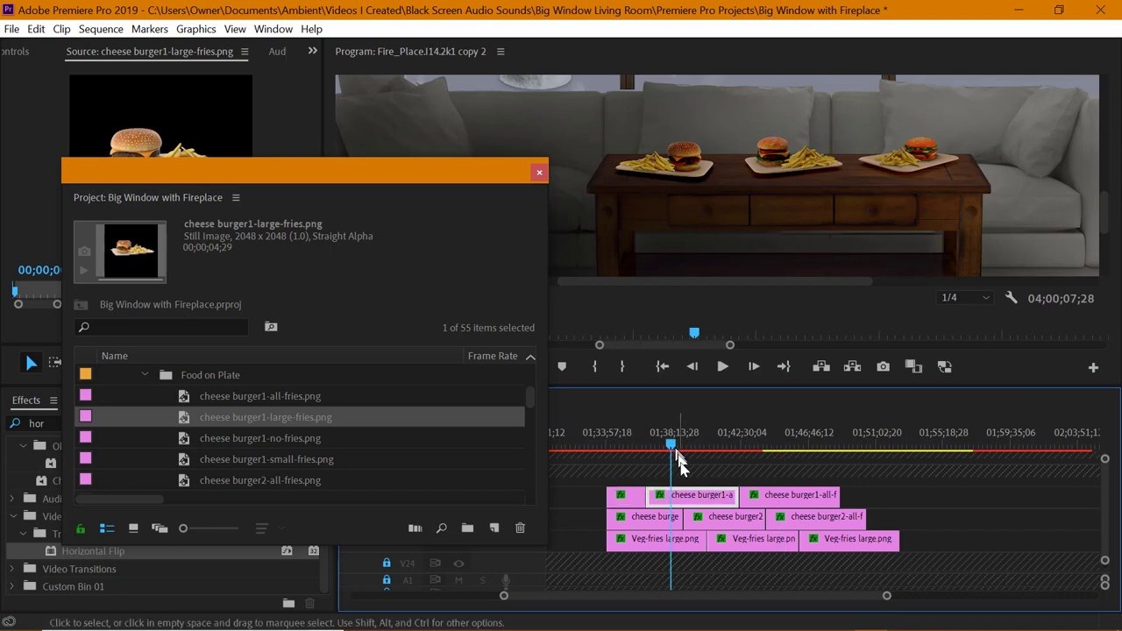
{"action": "right_click", "coordinate": [717, 504]}
{"action": "mouse_move", "coordinate": [754, 220]}
{"action": "left_click", "coordinate": [679, 225]}
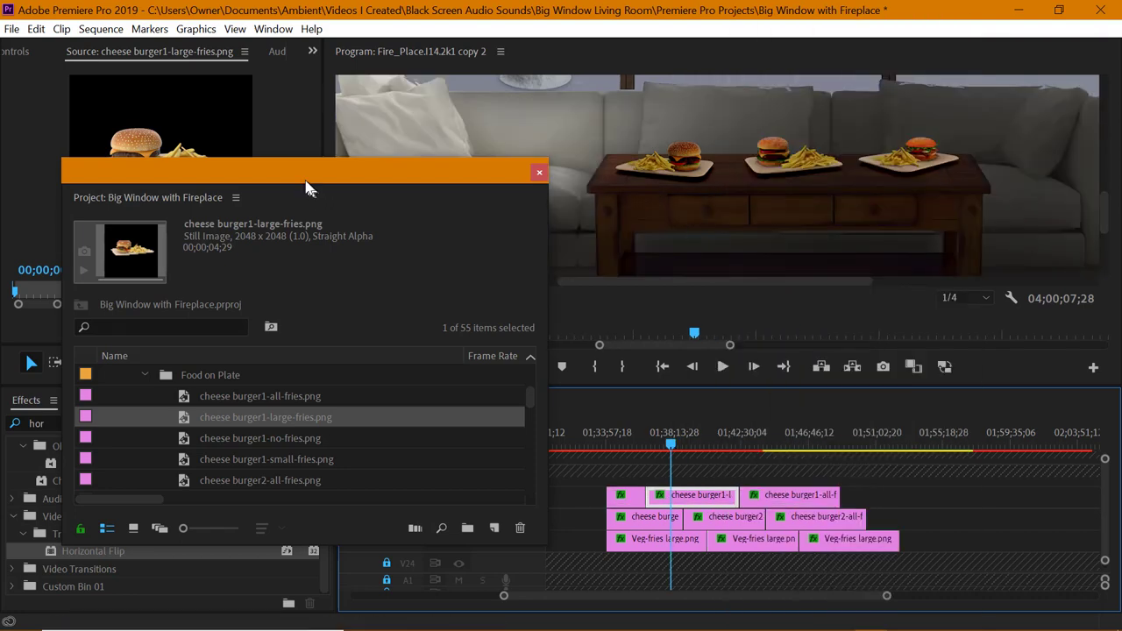
{"action": "left_click_drag", "start_coordinate": [308, 180], "coordinate": [357, 244]}
{"action": "left_click", "coordinate": [637, 443]}
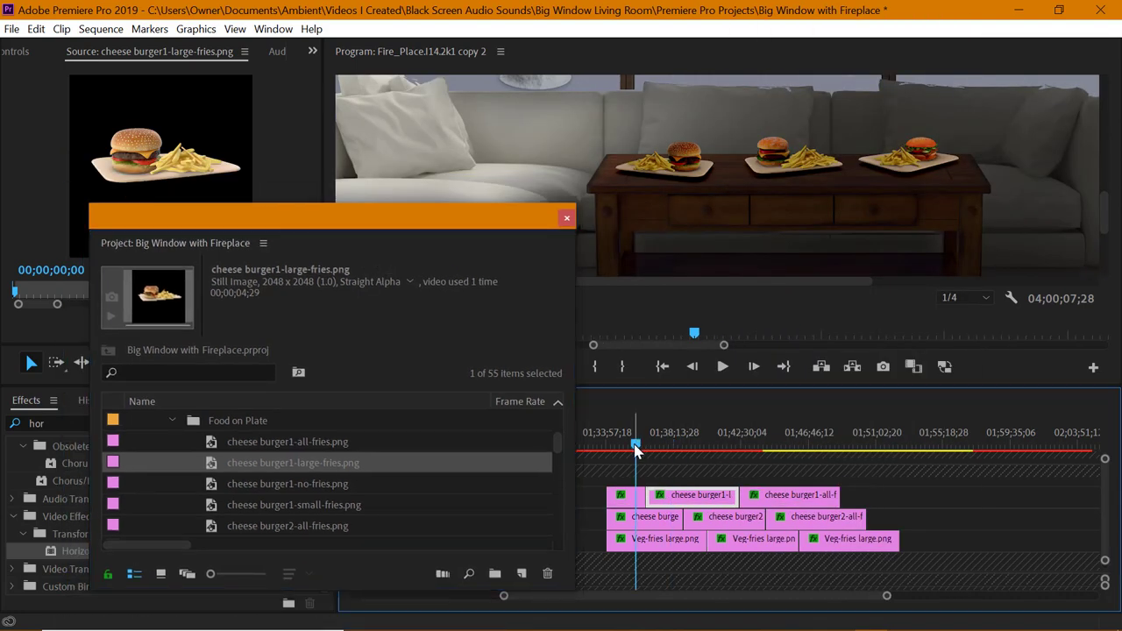
{"action": "left_click", "coordinate": [664, 436]}
{"action": "right_click", "coordinate": [723, 504]}
{"action": "mouse_move", "coordinate": [763, 226]}
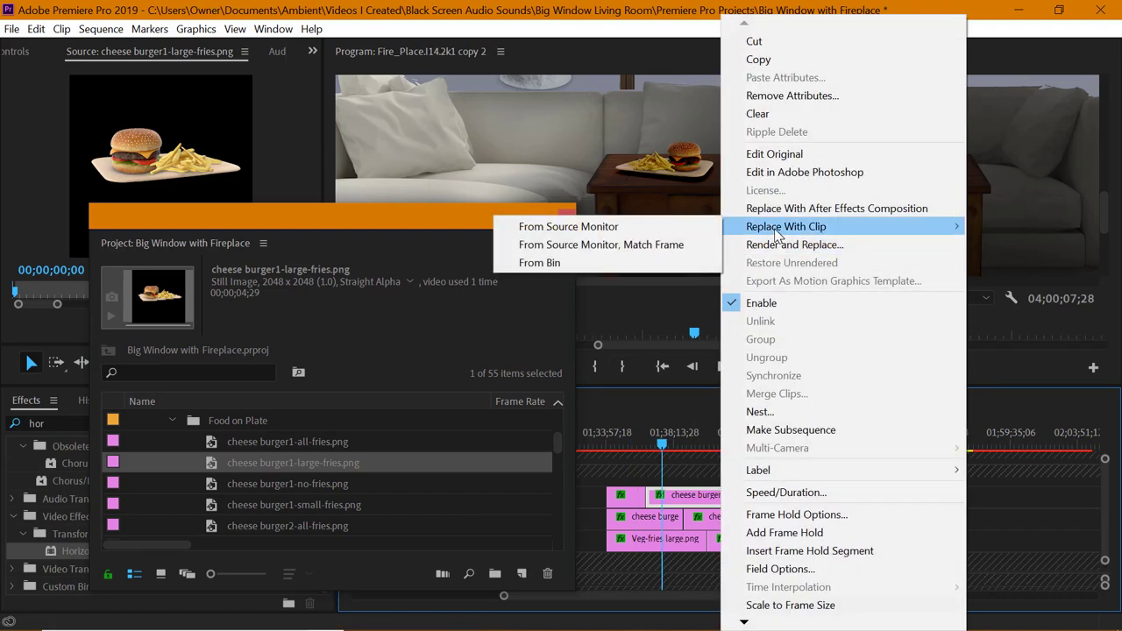
{"action": "left_click", "coordinate": [639, 443]}
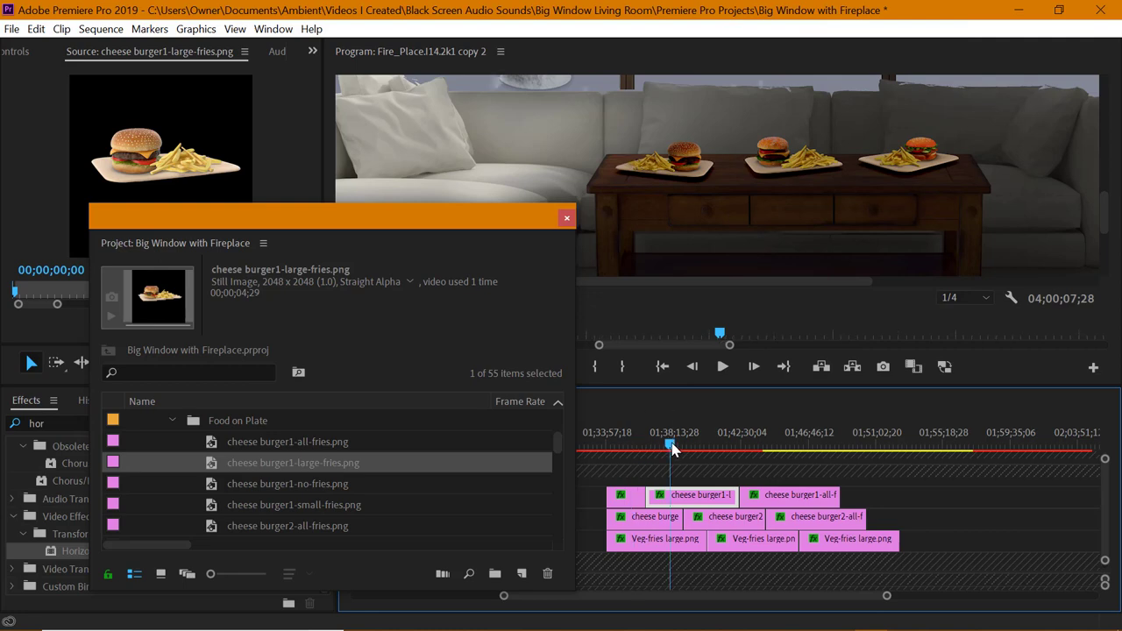
Load cheese burger1-small-fries.png into the Source Monitor and shift the second and third V27 clips later, extending the first to meet them
{"action": "left_click", "coordinate": [351, 505]}
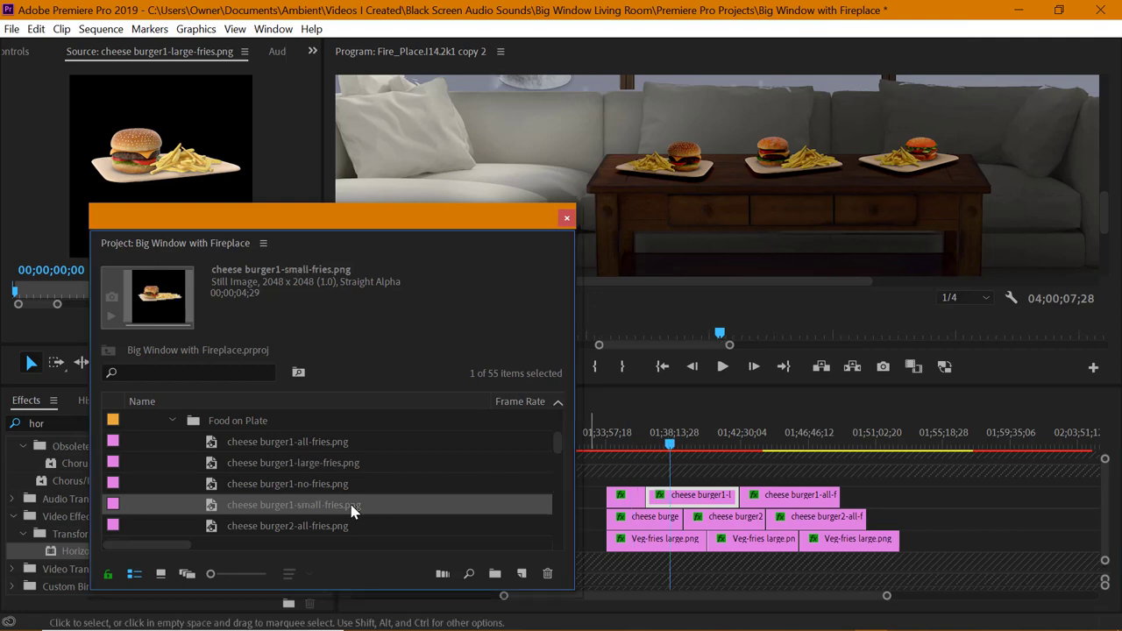
{"action": "double_click", "coordinate": [176, 301]}
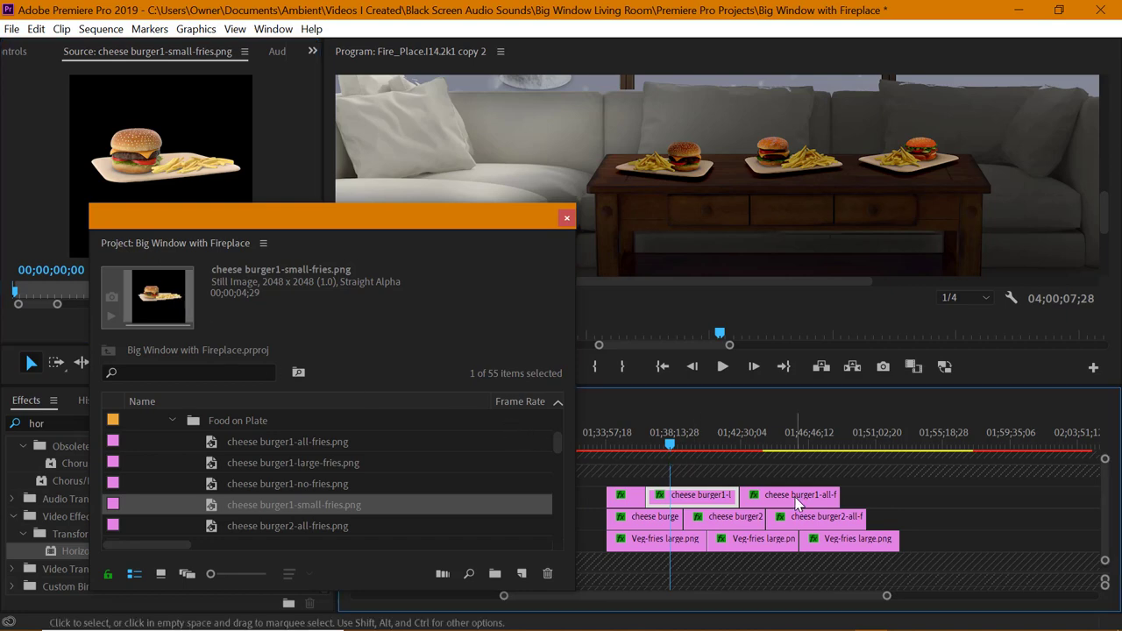
{"action": "left_click_drag", "start_coordinate": [785, 497], "coordinate": [839, 497]}
{"action": "left_click_drag", "start_coordinate": [716, 498], "coordinate": [769, 500]}
{"action": "left_click_drag", "start_coordinate": [647, 498], "coordinate": [700, 503]}
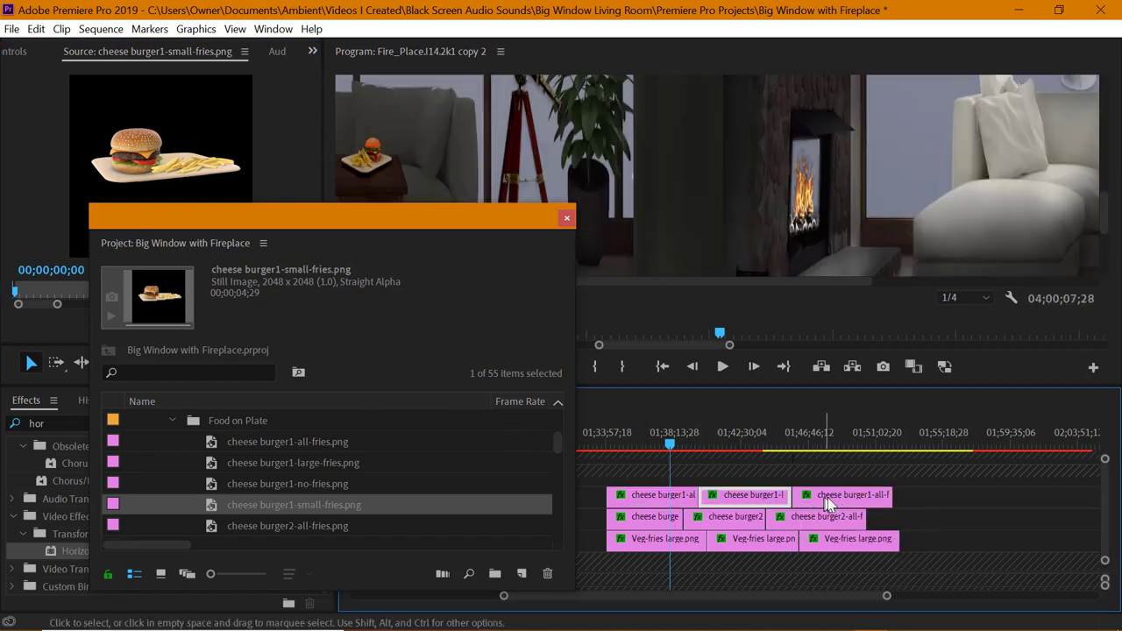
Replace the third V27 clip with cheese burger1-small-fries.png from the Source Monitor and check it in the scene
{"action": "right_click", "coordinate": [827, 497]}
{"action": "mouse_move", "coordinate": [889, 223]}
{"action": "left_click", "coordinate": [671, 222]}
{"action": "left_click", "coordinate": [825, 447]}
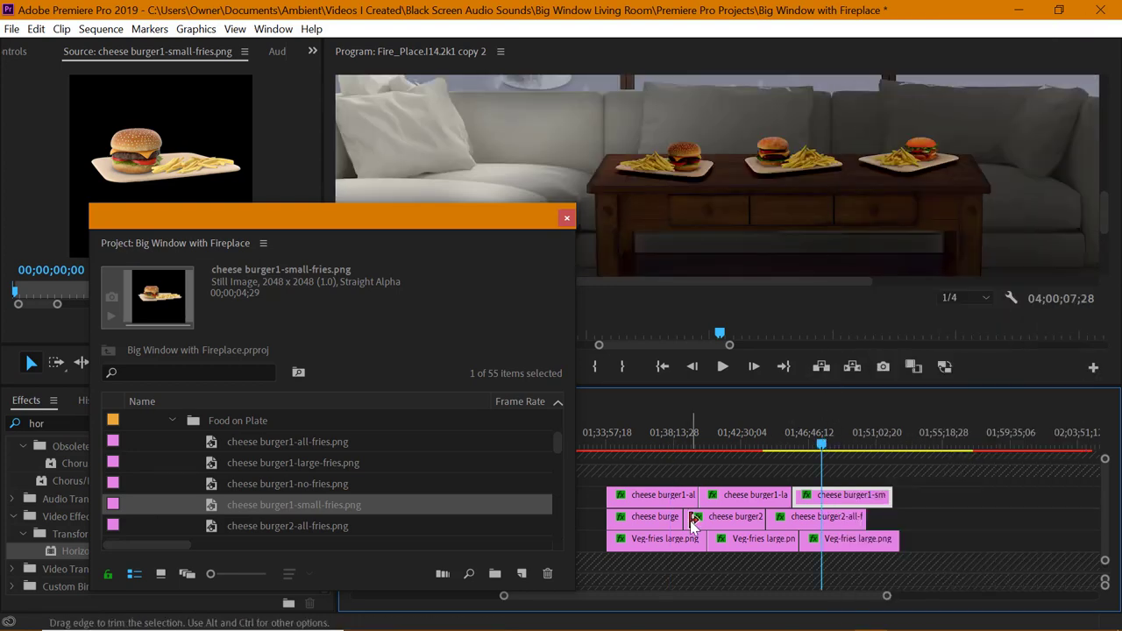
Duplicate the small-fries clip at the end of V27 and replace the copy with cheese burger1-no-fries.png
{"action": "left_click", "coordinate": [354, 488]}
{"action": "double_click", "coordinate": [349, 487]}
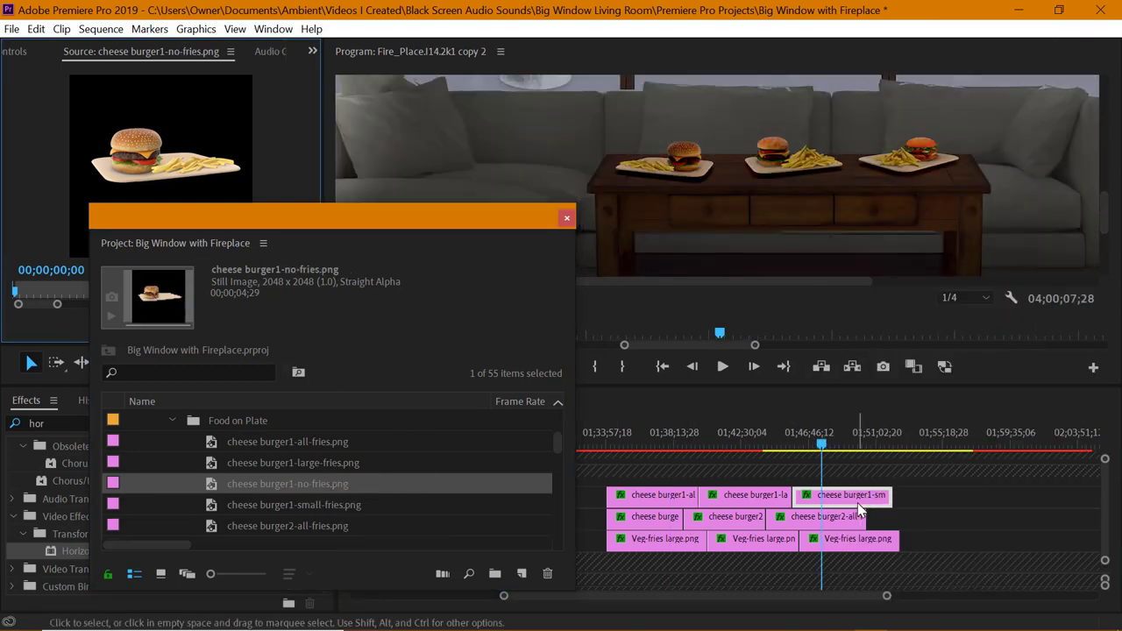
{"action": "left_click_drag", "start_coordinate": [862, 497], "coordinate": [956, 497]}
{"action": "left_click", "coordinate": [914, 447]}
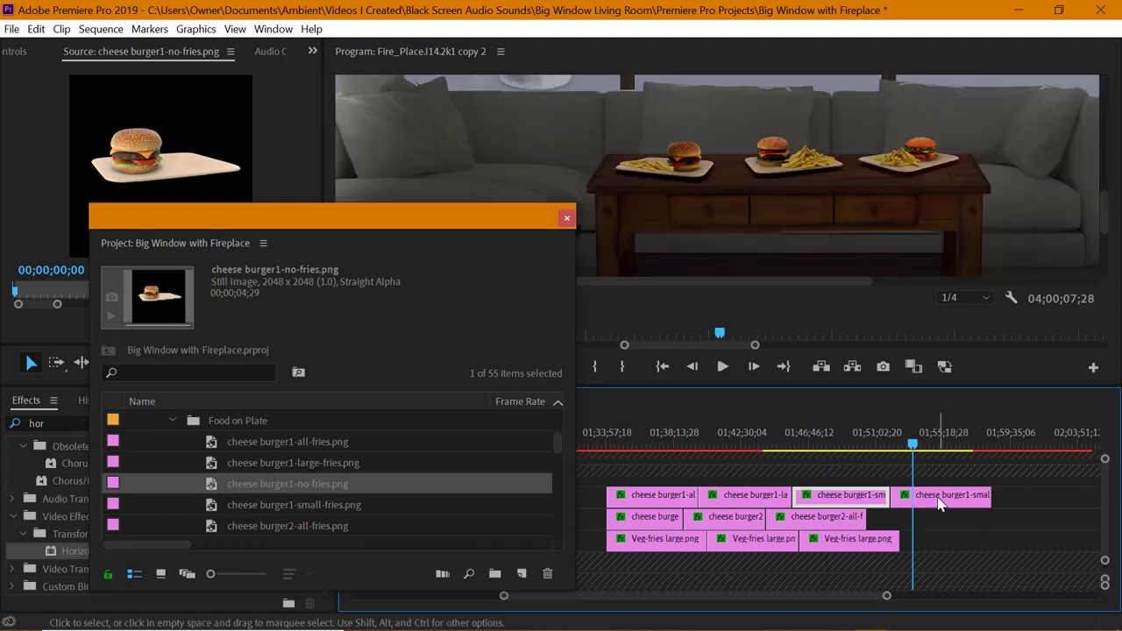
{"action": "right_click", "coordinate": [938, 495]}
{"action": "mouse_move", "coordinate": [991, 225]}
{"action": "left_click", "coordinate": [701, 223]}
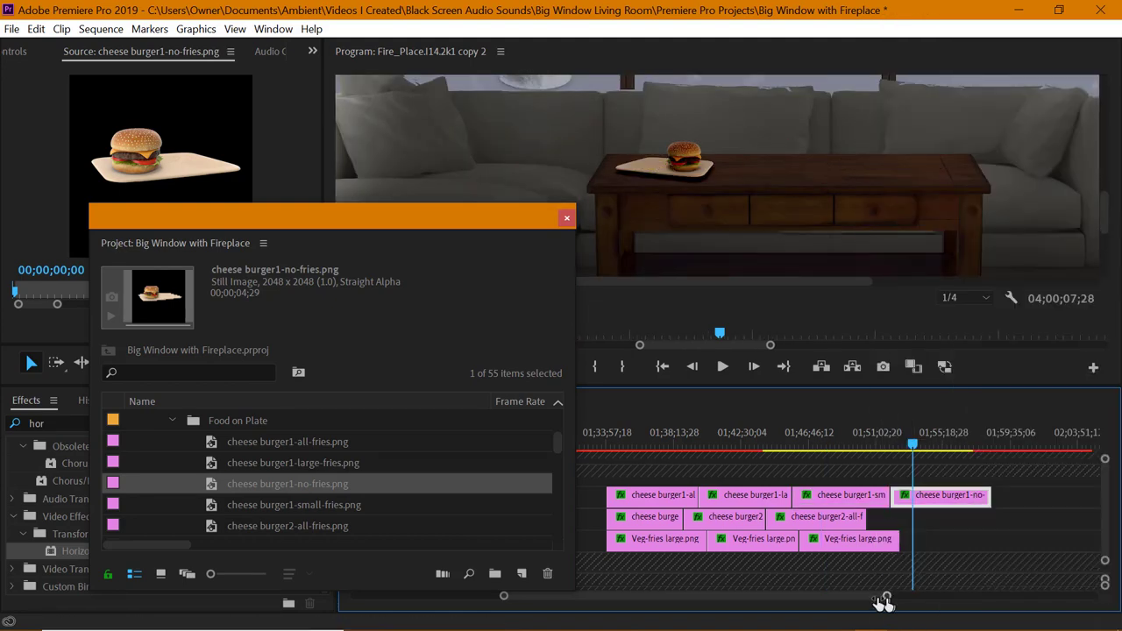
Duplicate the last clips on V26 and V25 so each track holds four clips
{"action": "left_click_drag", "start_coordinate": [886, 596], "coordinate": [915, 596]}
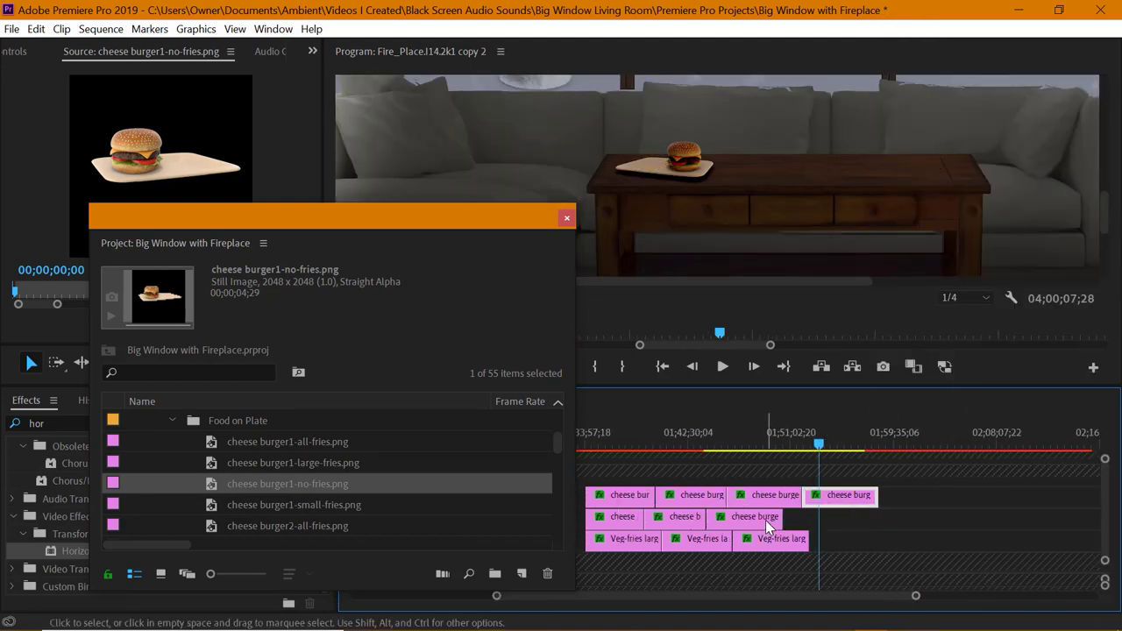
{"action": "left_click_drag", "start_coordinate": [766, 518], "coordinate": [861, 541]}
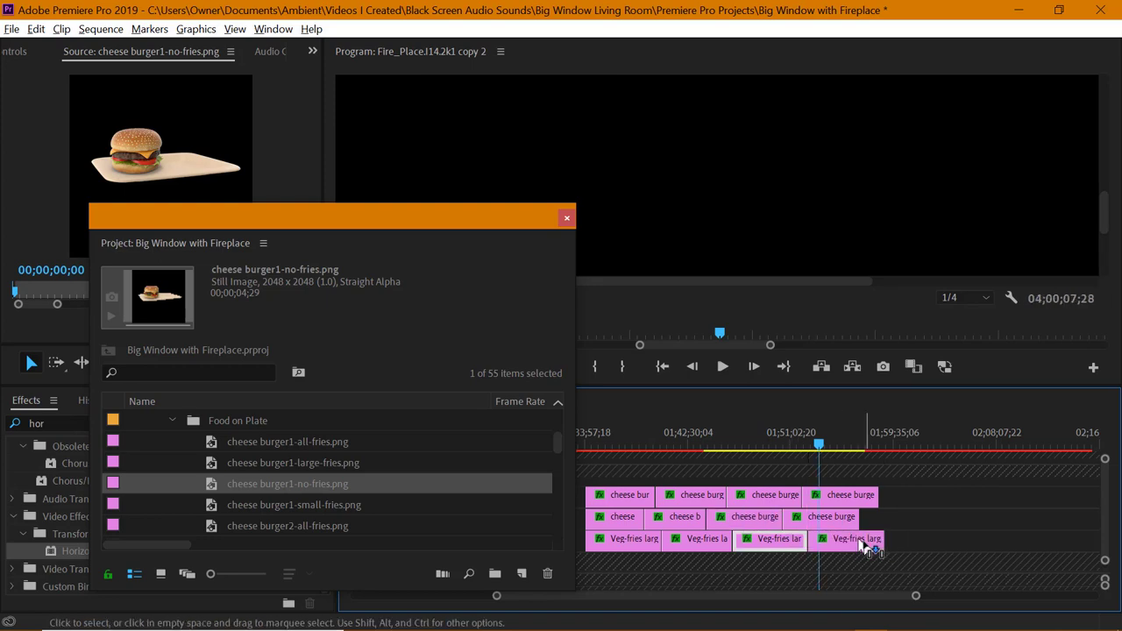
{"action": "mouse_move", "coordinate": [912, 597]}
{"action": "left_mouse_down"}
{"action": "mouse_move", "coordinate": [877, 597]}
{"action": "mouse_move", "coordinate": [919, 597]}
{"action": "left_mouse_up"}
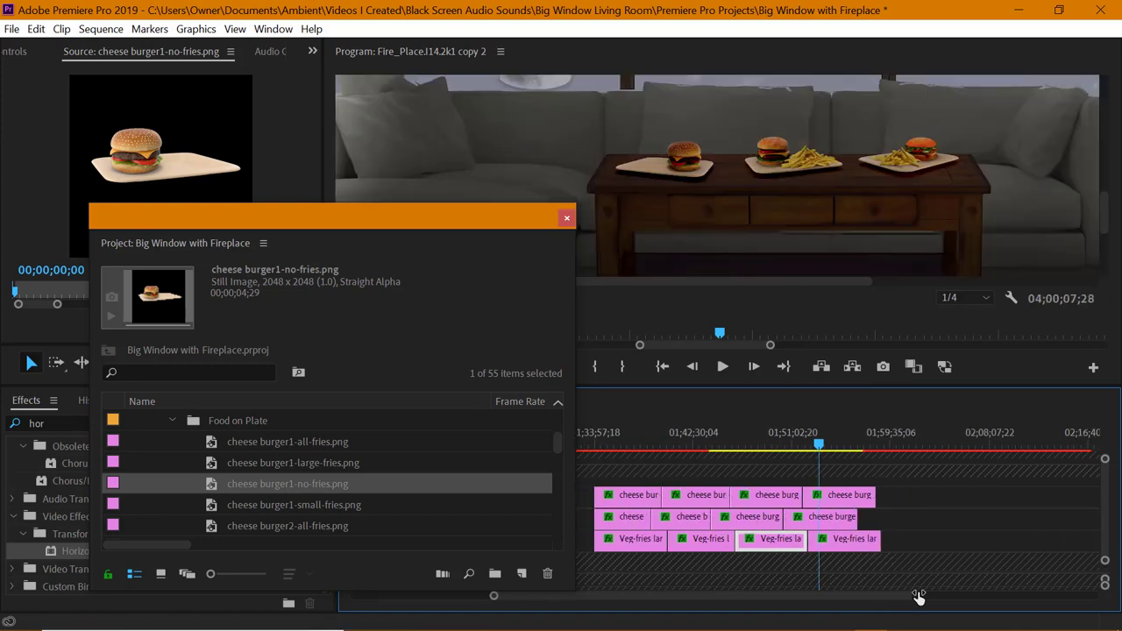
Replace the second V26 clip with cheese burger2-large-fries.png and compare it with the preceding clip
{"action": "left_click", "coordinate": [688, 519]}
{"action": "scroll", "coordinate": [351, 511], "scroll_direction": "down", "scroll_amount": 1}
{"action": "double_click", "coordinate": [351, 525]}
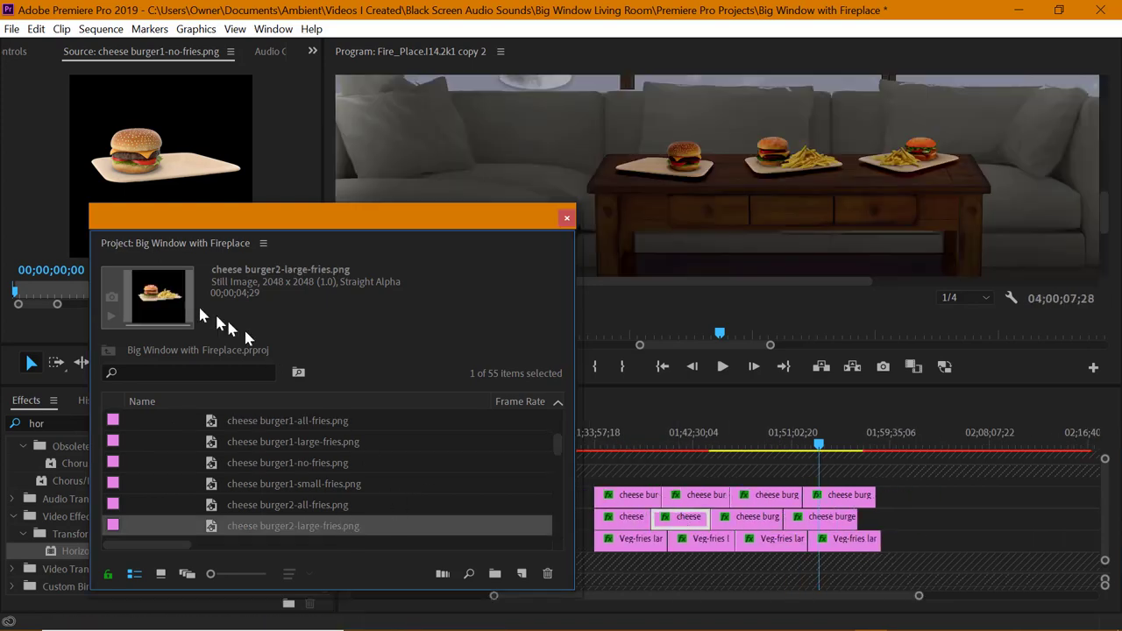
{"action": "right_click", "coordinate": [690, 517]}
{"action": "left_click", "coordinate": [664, 223]}
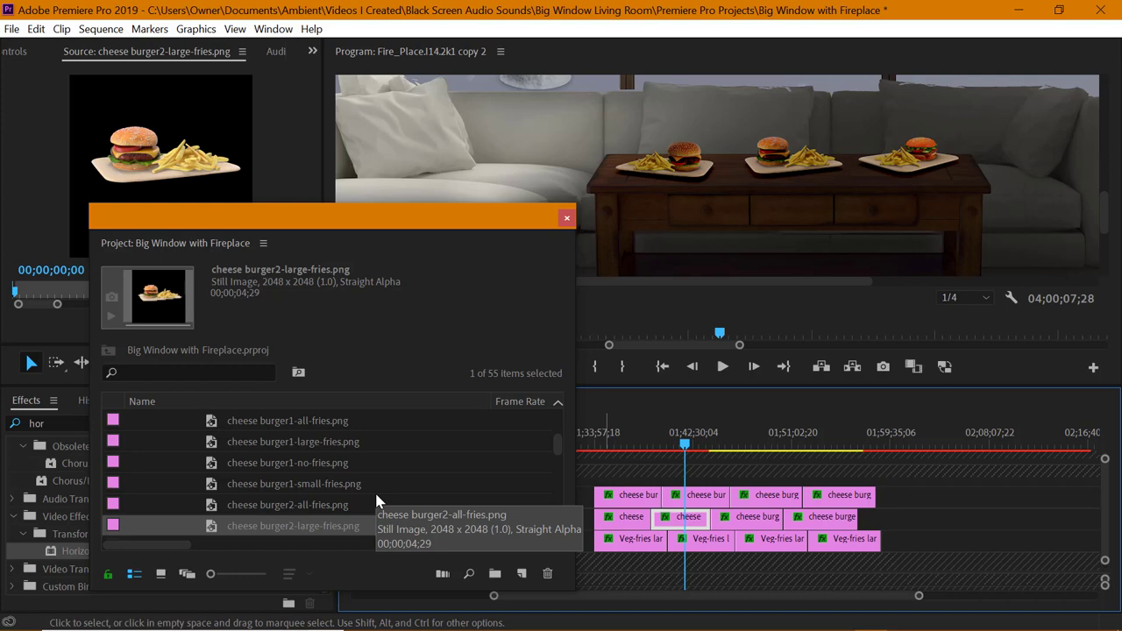
{"action": "left_click", "coordinate": [630, 446]}
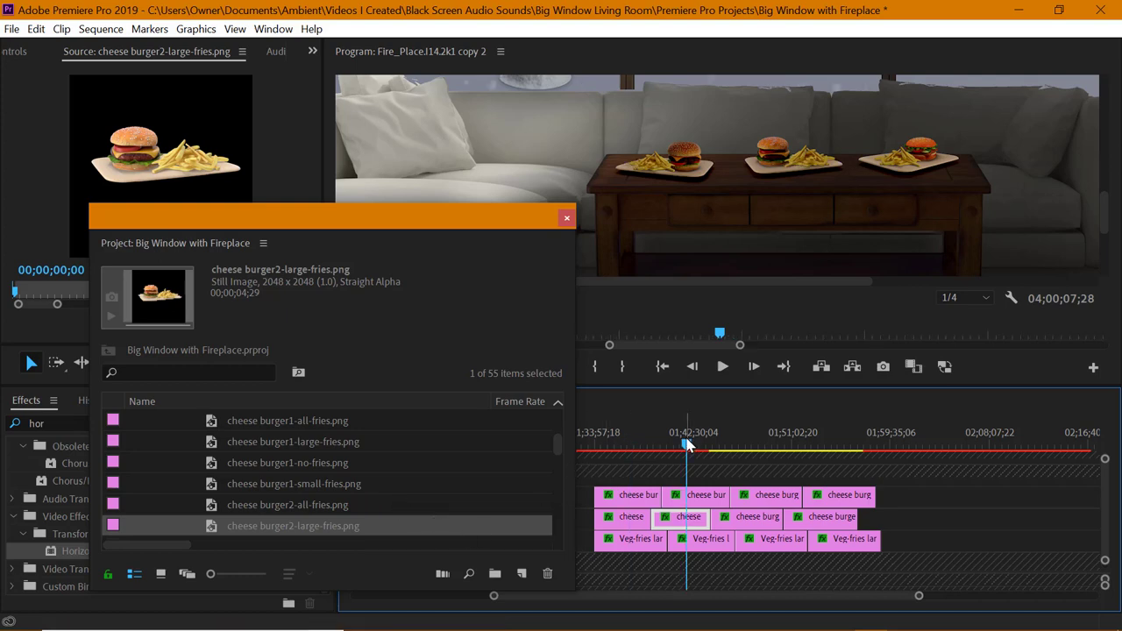
Replace the third V26 clip with cheese burger2-small-fries.png and check it in the scene
{"action": "key", "text": "Down"}
{"action": "key", "text": "Down"}
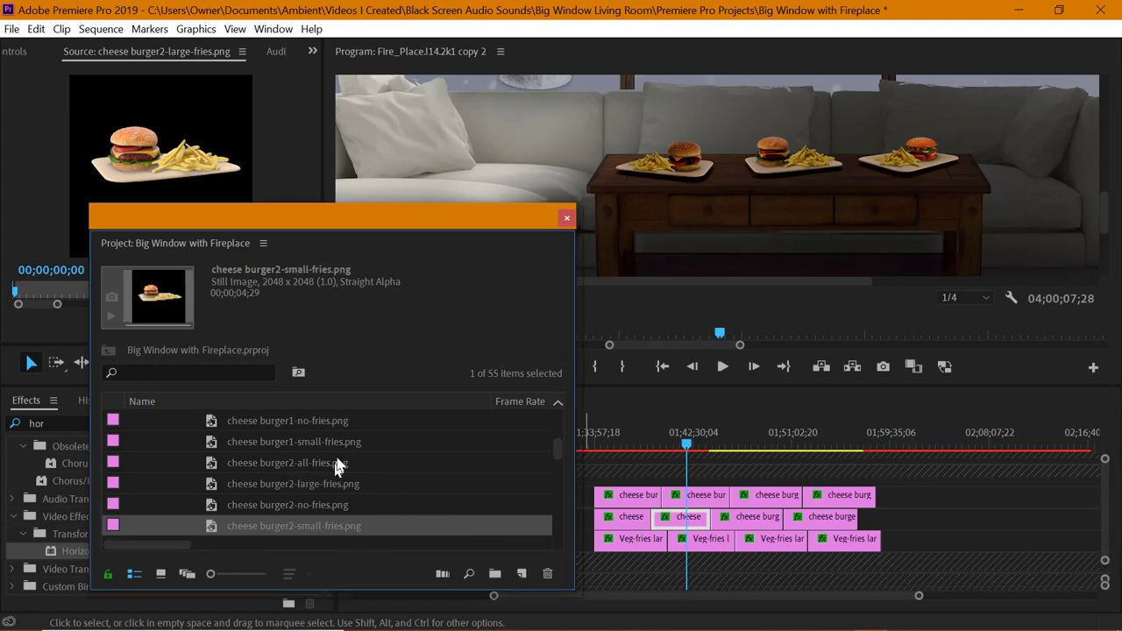
{"action": "right_click", "coordinate": [746, 524]}
{"action": "mouse_move", "coordinate": [781, 224]}
{"action": "left_click", "coordinate": [664, 225]}
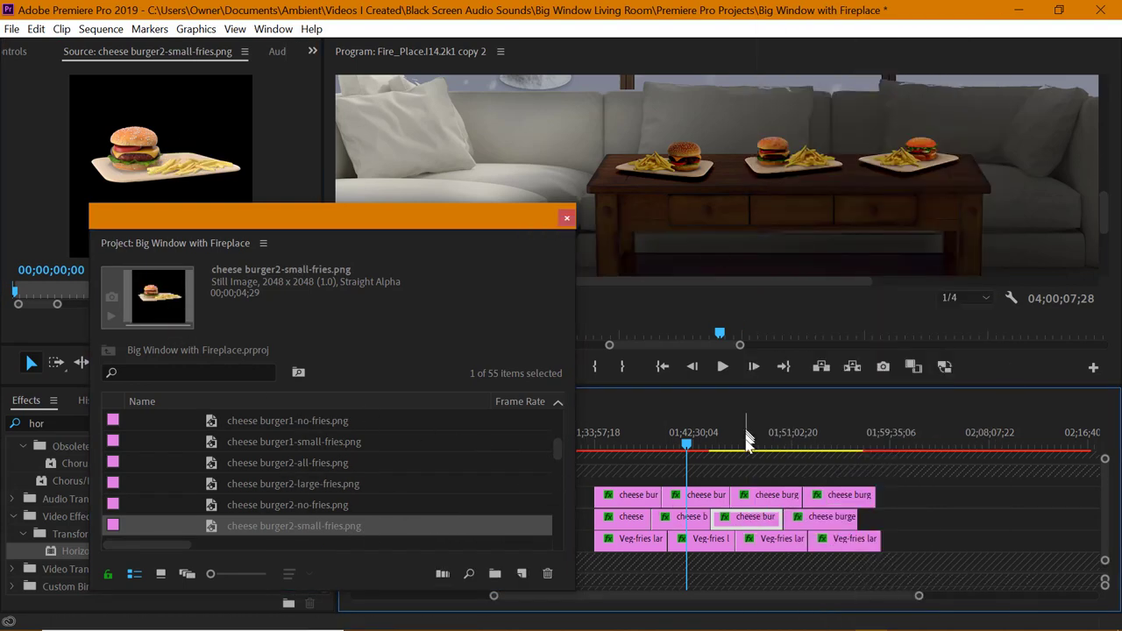
{"action": "left_click", "coordinate": [739, 437]}
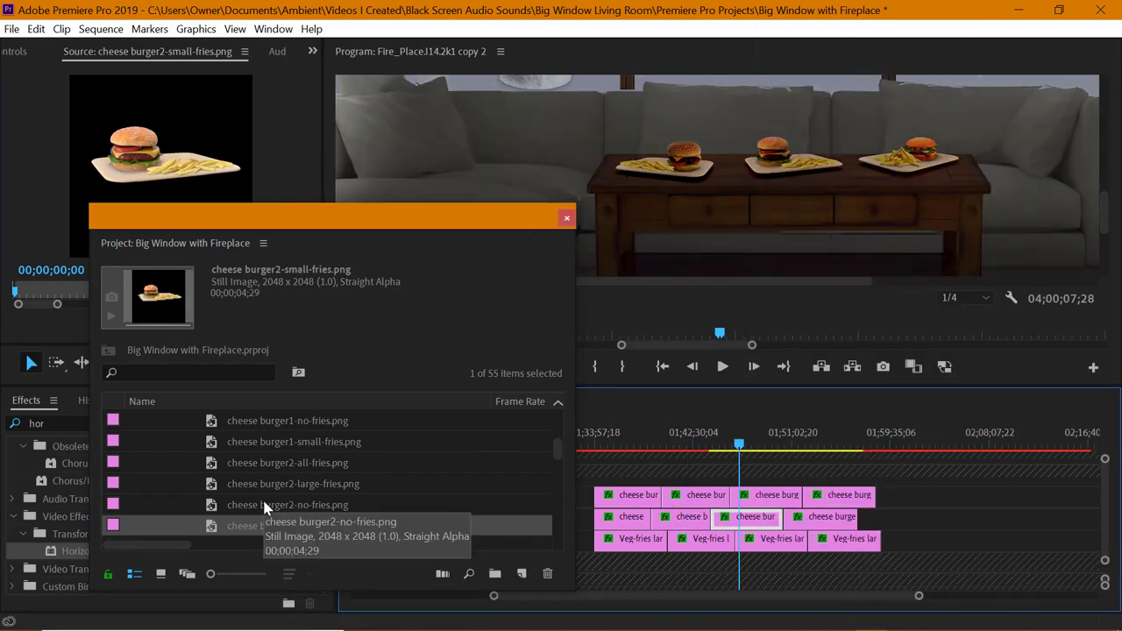
Replace the fourth V26 clip with cheese burger2-no-fries.png
{"action": "left_click", "coordinate": [329, 506]}
{"action": "left_click", "coordinate": [794, 448]}
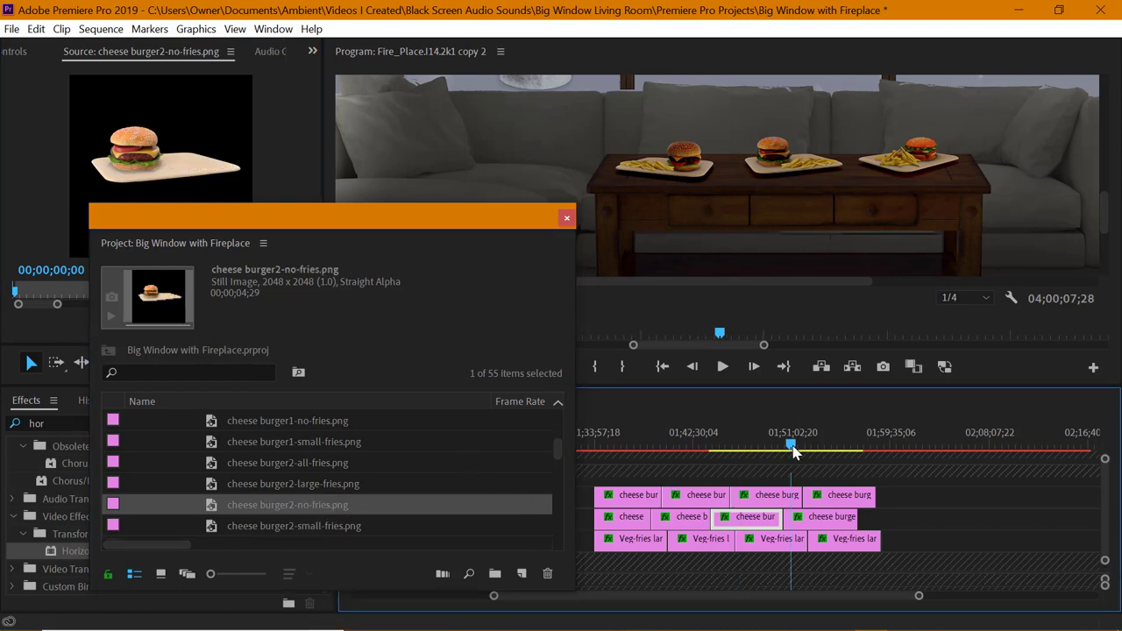
{"action": "right_click", "coordinate": [819, 517]}
{"action": "mouse_move", "coordinate": [884, 226]}
{"action": "left_click", "coordinate": [771, 225]}
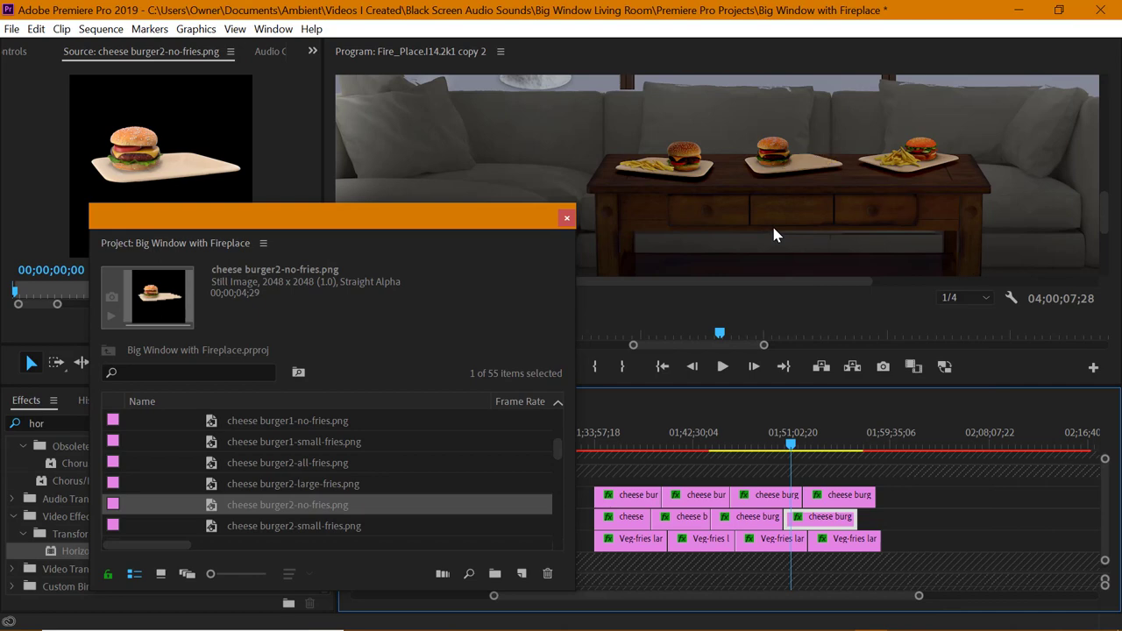
Replace the third V25 clip with Veg-fries-small.png
{"action": "left_click", "coordinate": [697, 538]}
{"action": "scroll", "coordinate": [409, 490], "scroll_direction": "down", "scroll_amount": 6}
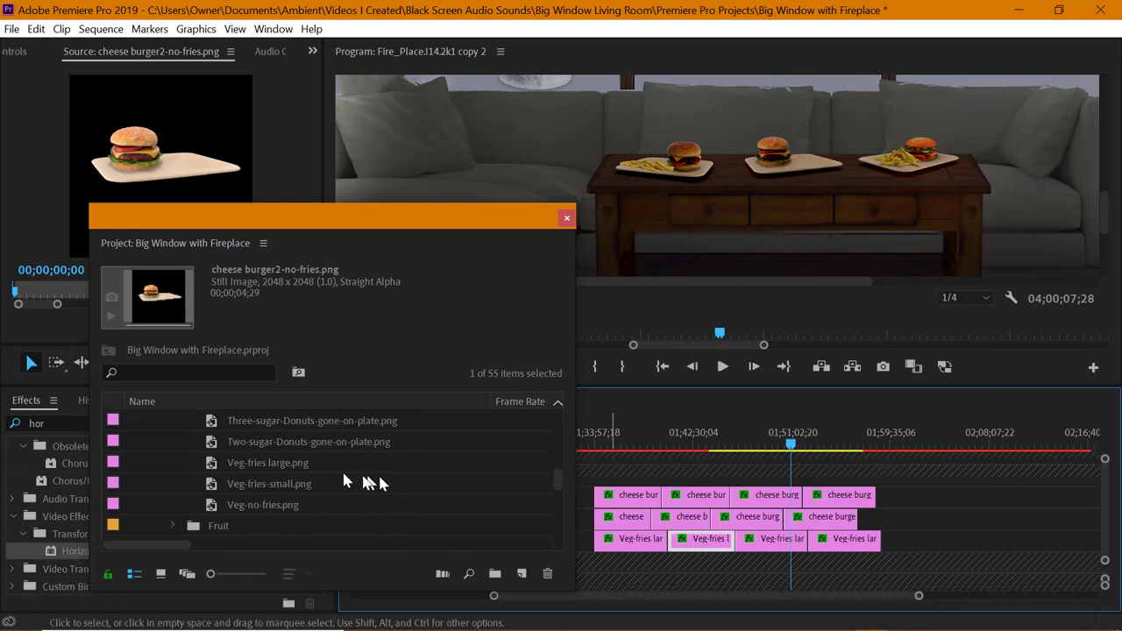
{"action": "left_click", "coordinate": [299, 484]}
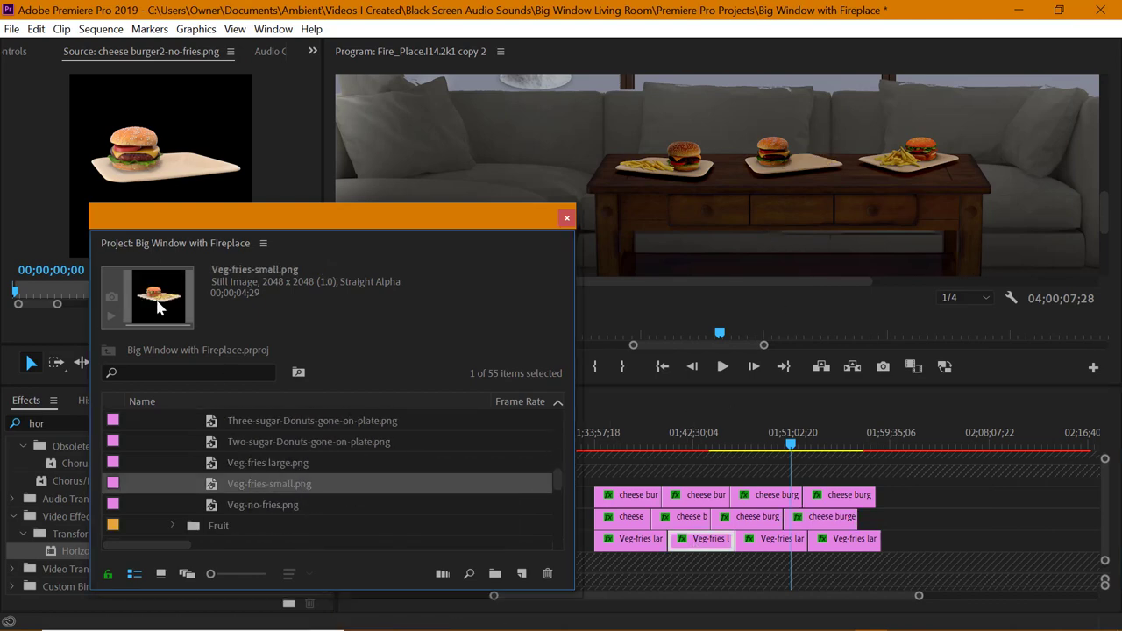
{"action": "double_click", "coordinate": [159, 305]}
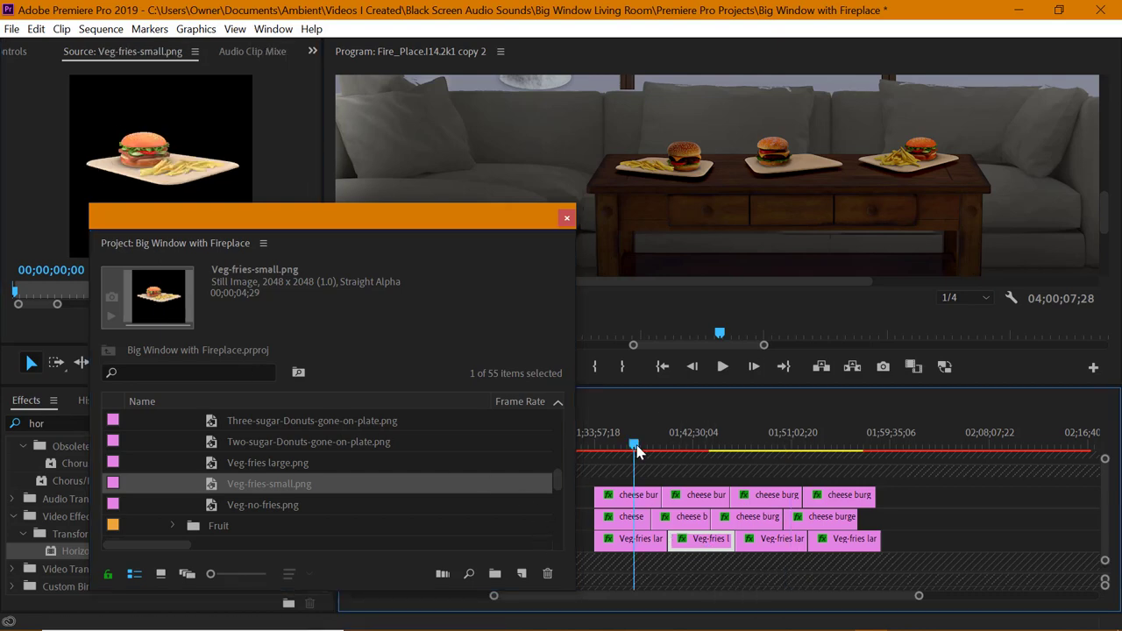
{"action": "right_click", "coordinate": [751, 538]}
{"action": "mouse_move", "coordinate": [877, 226]}
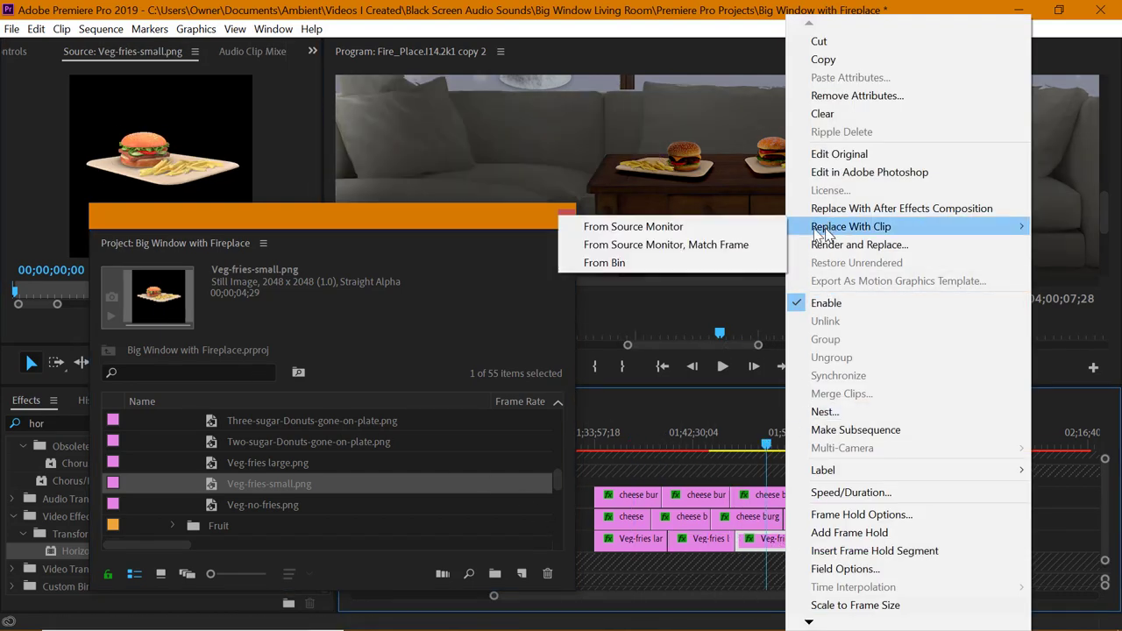
{"action": "left_click", "coordinate": [614, 226]}
Replace the fourth V25 clip with Veg-no-fries.png
{"action": "double_click", "coordinate": [299, 505]}
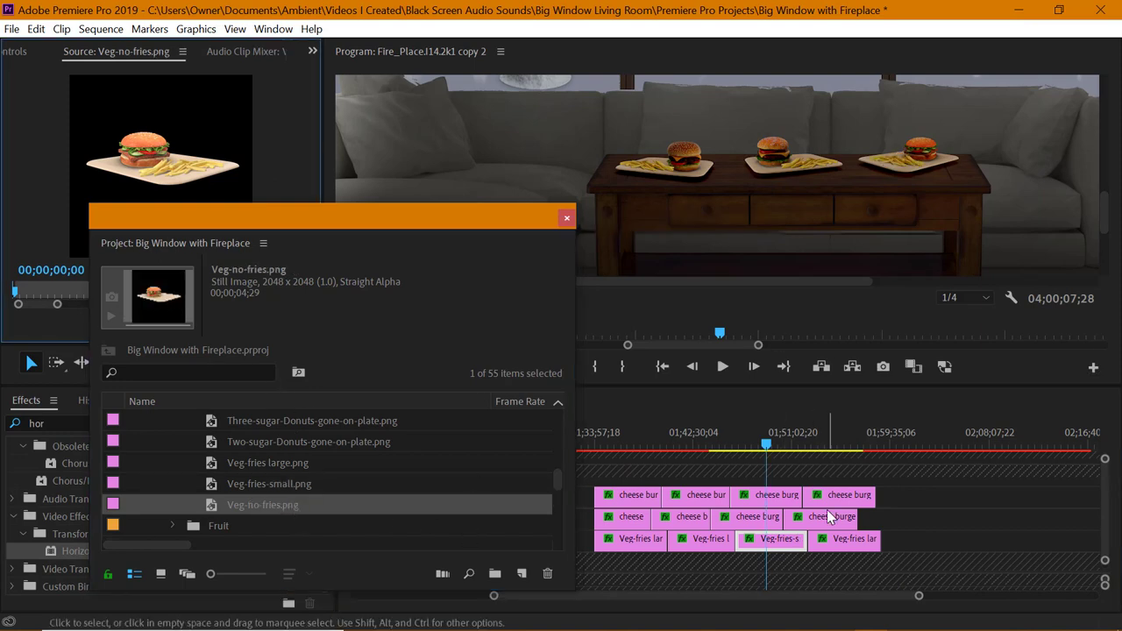
{"action": "right_click", "coordinate": [859, 538]}
{"action": "mouse_move", "coordinate": [923, 233]}
{"action": "left_click", "coordinate": [831, 223]}
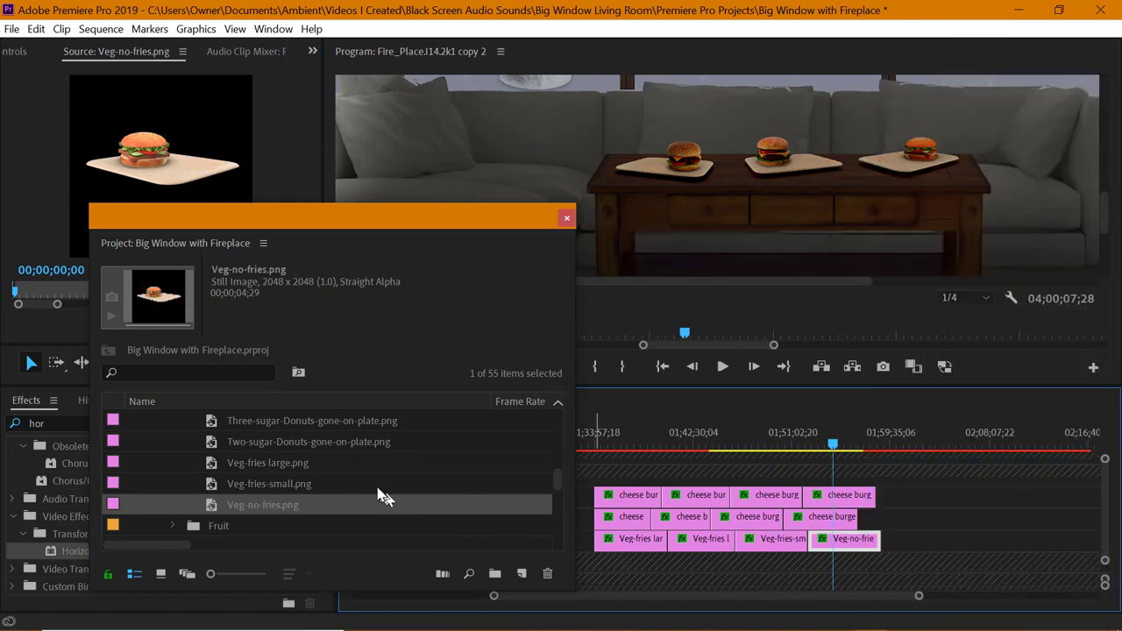
Preview the drink cup and potato chip bag images in the Fast Food bin, viewing the labelled cup in the source monitor
{"action": "scroll", "coordinate": [377, 479], "scroll_direction": "up", "scroll_amount": 5}
{"action": "scroll", "coordinate": [379, 480], "scroll_direction": "up", "scroll_amount": 2}
{"action": "left_click", "coordinate": [174, 485]}
{"action": "left_click", "coordinate": [174, 464]}
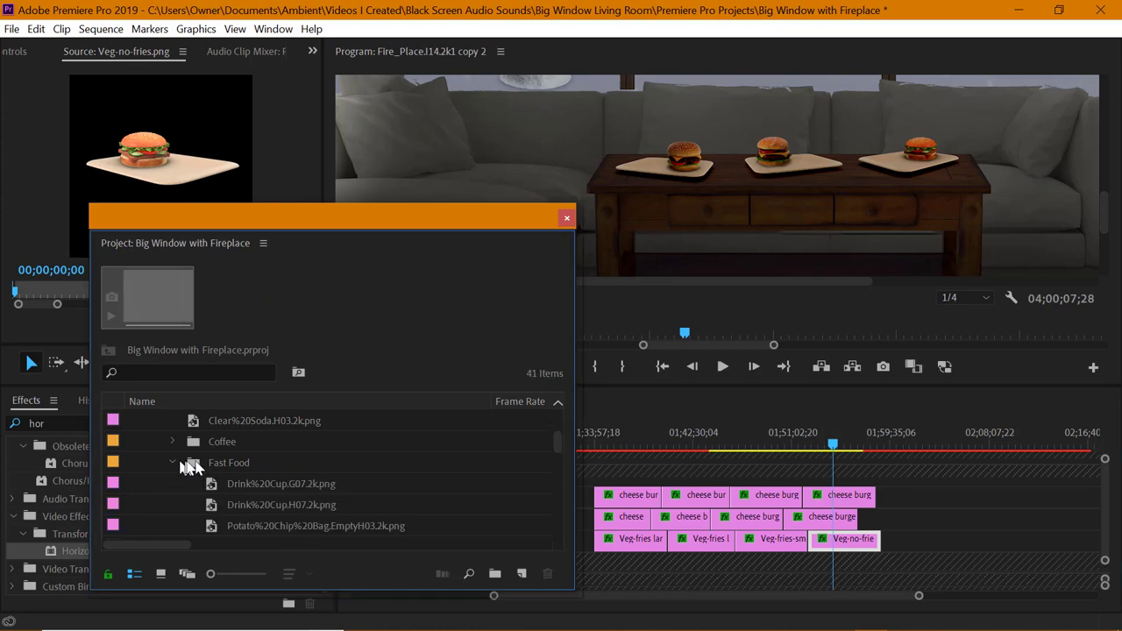
{"action": "left_click", "coordinate": [271, 484]}
{"action": "left_click", "coordinate": [304, 503]}
{"action": "scroll", "coordinate": [306, 501], "scroll_direction": "down", "scroll_amount": 1}
{"action": "left_click", "coordinate": [335, 486]}
{"action": "scroll", "coordinate": [335, 486], "scroll_direction": "down", "scroll_amount": 1}
{"action": "left_click", "coordinate": [326, 486]}
{"action": "left_click", "coordinate": [337, 505]}
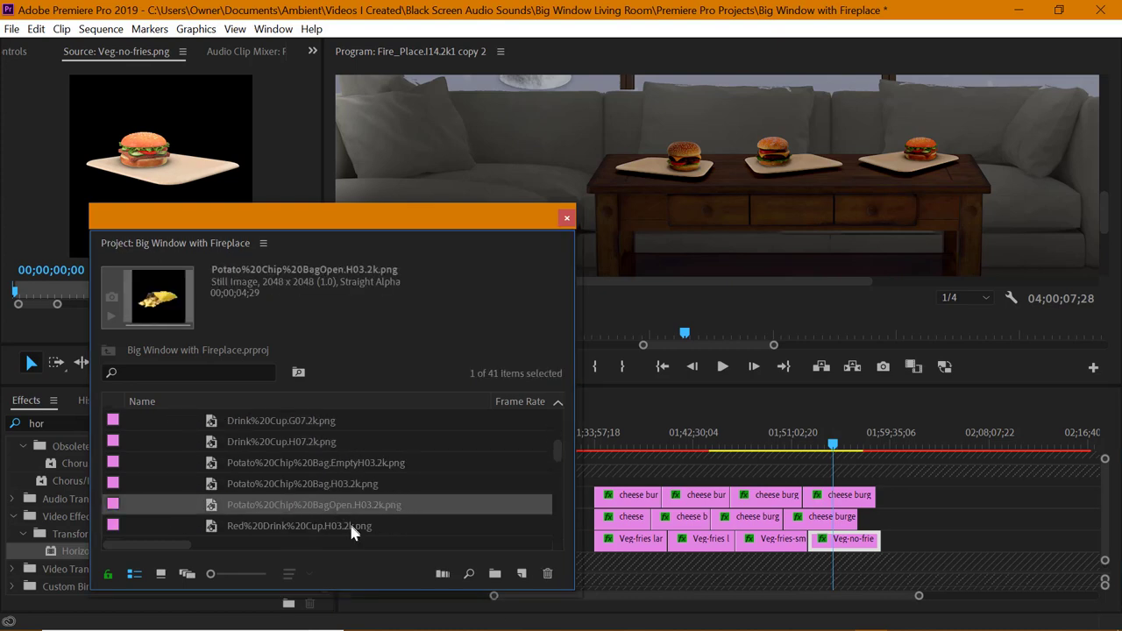
{"action": "left_click", "coordinate": [350, 524]}
{"action": "scroll", "coordinate": [376, 498], "scroll_direction": "down", "scroll_amount": 2}
{"action": "left_click", "coordinate": [377, 506]}
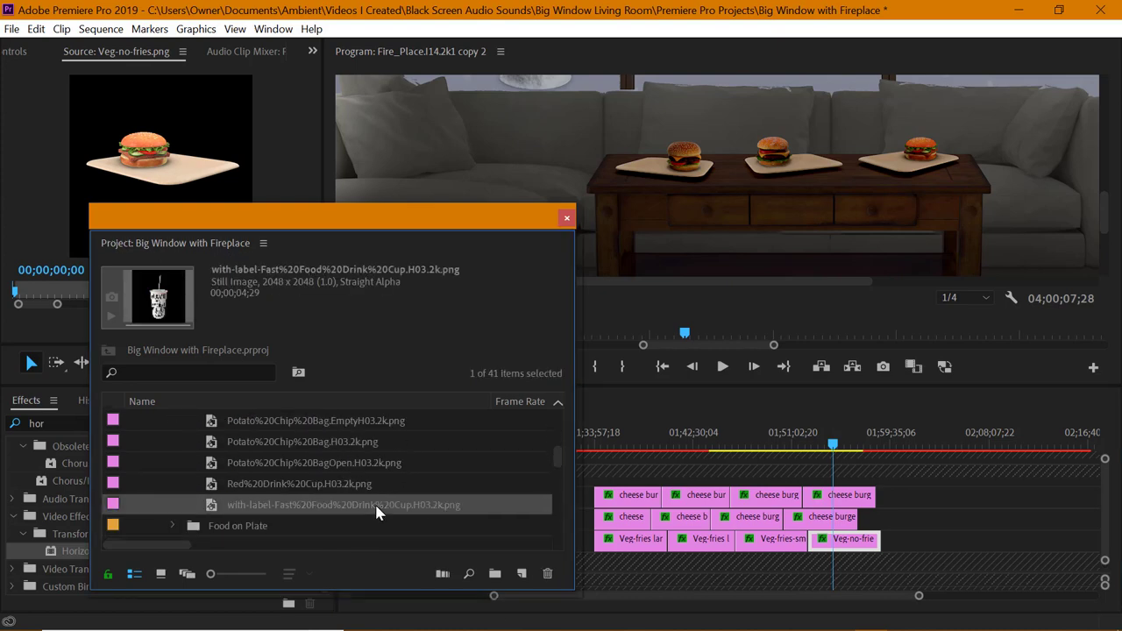
{"action": "double_click", "coordinate": [164, 311]}
{"action": "left_click_drag", "start_coordinate": [270, 211], "coordinate": [270, 247]}
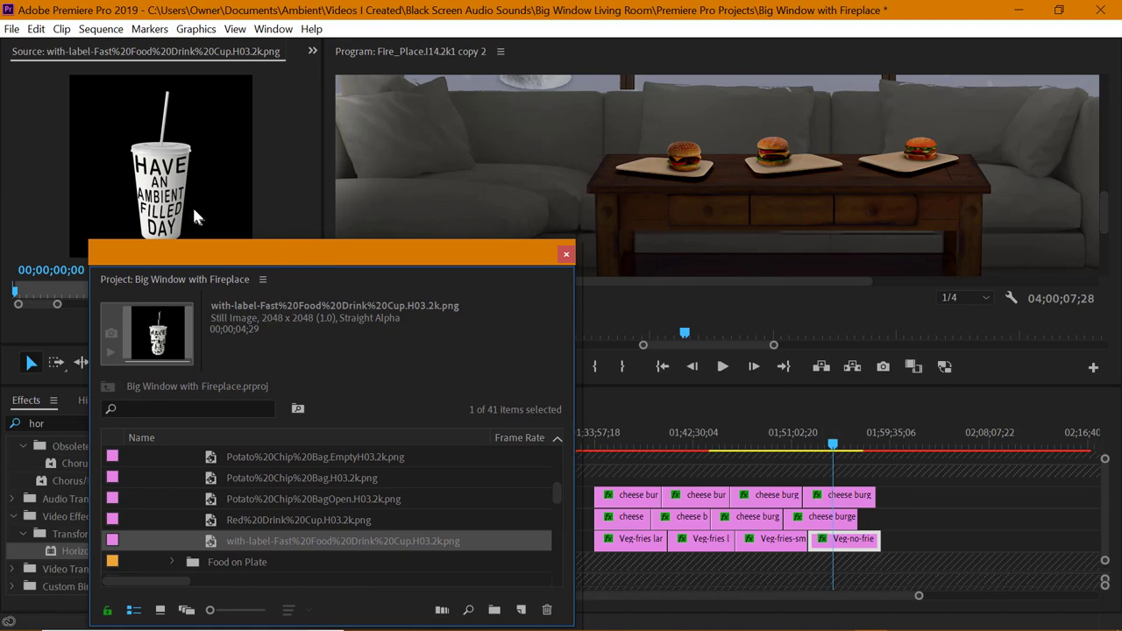
{"action": "scroll", "coordinate": [310, 504], "scroll_direction": "down", "scroll_amount": 1}
{"action": "left_click", "coordinate": [310, 501]}
Import Paper%20Plate.H03.2k.png and Paper%20Plate.H16.2k.png into the food bin and load the H03 plate in the source monitor
{"action": "scroll", "coordinate": [364, 512], "scroll_direction": "down", "scroll_amount": 6}
{"action": "left_click", "coordinate": [172, 457]}
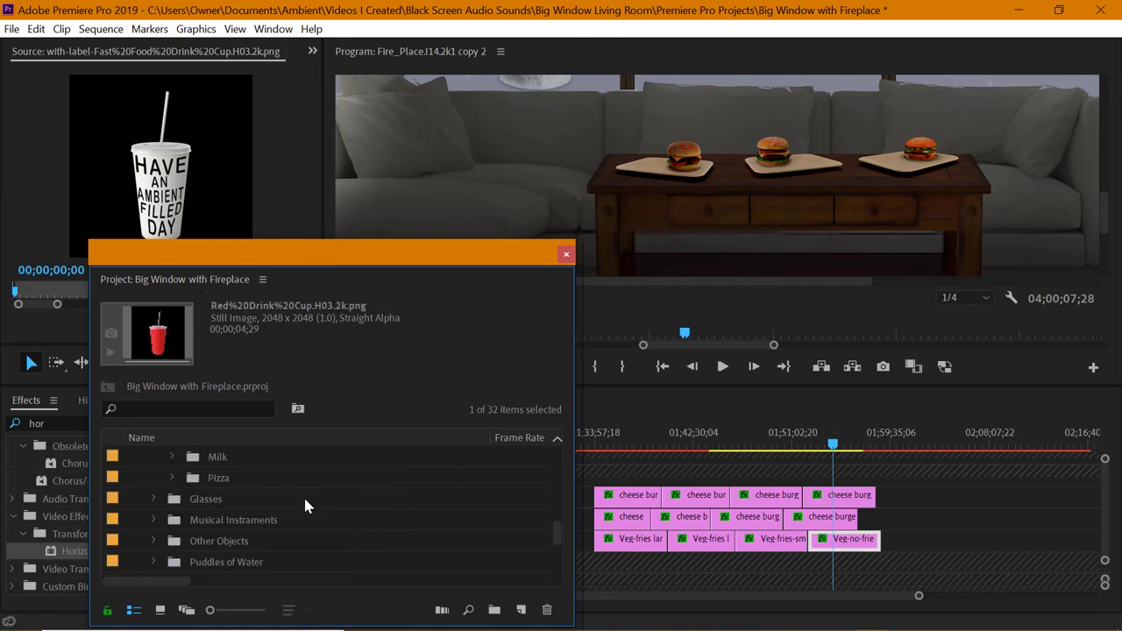
{"action": "scroll", "coordinate": [305, 500], "scroll_direction": "down", "scroll_amount": 6}
{"action": "scroll", "coordinate": [305, 500], "scroll_direction": "up", "scroll_amount": 4}
{"action": "scroll", "coordinate": [305, 506], "scroll_direction": "up", "scroll_amount": 8}
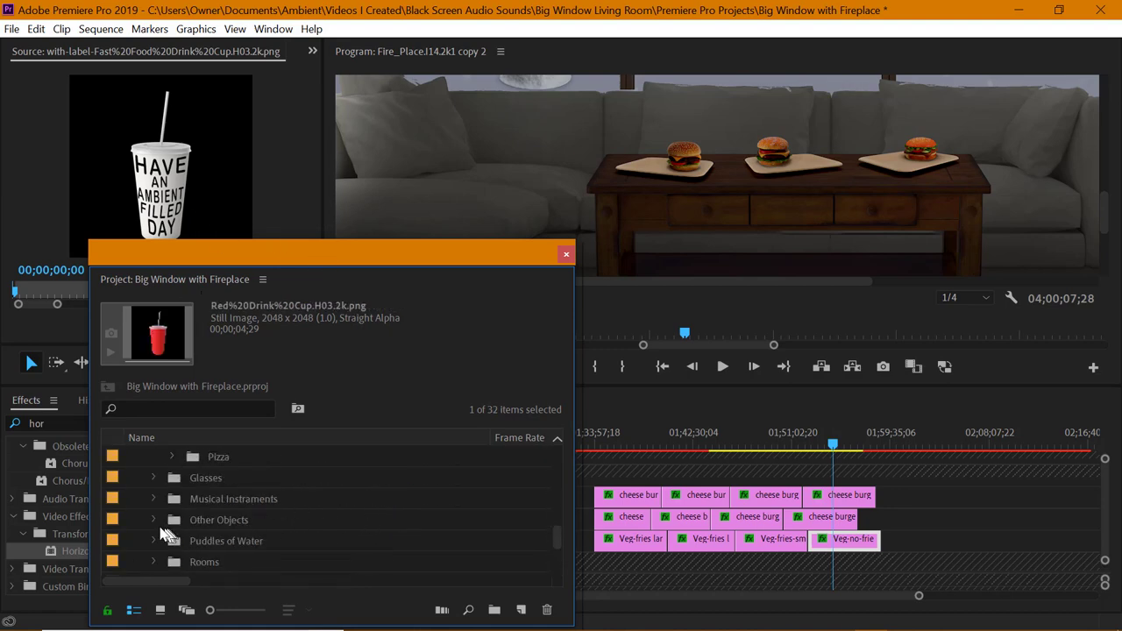
{"action": "scroll", "coordinate": [220, 513], "scroll_direction": "up", "scroll_amount": 2}
{"action": "left_click", "coordinate": [174, 500]}
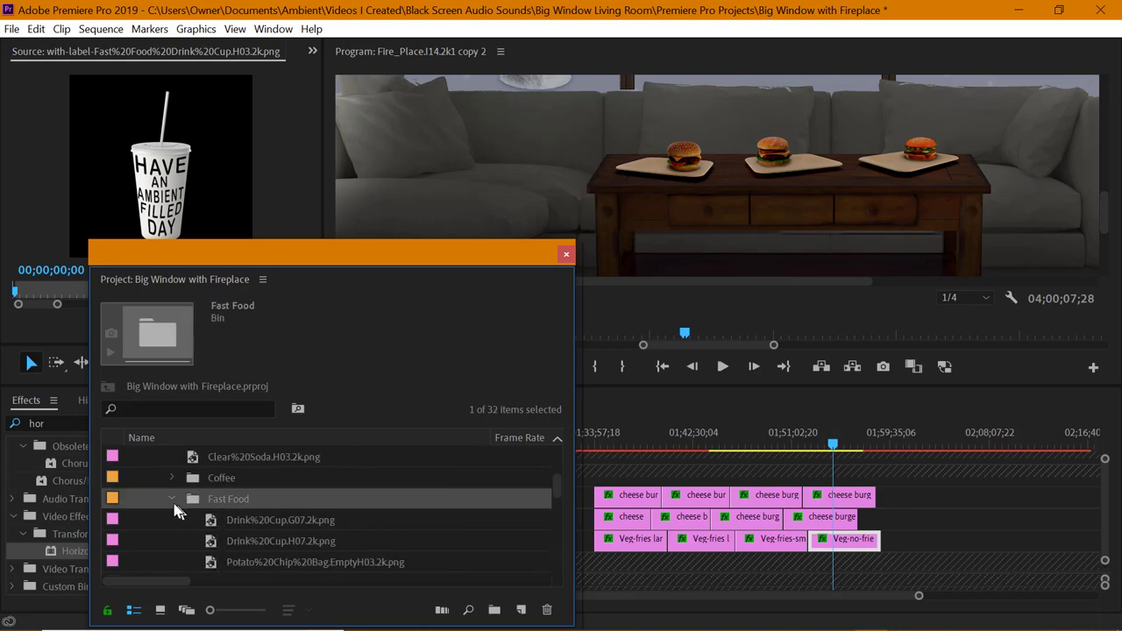
{"action": "scroll", "coordinate": [202, 505], "scroll_direction": "up", "scroll_amount": 3}
{"action": "right_click", "coordinate": [173, 506]}
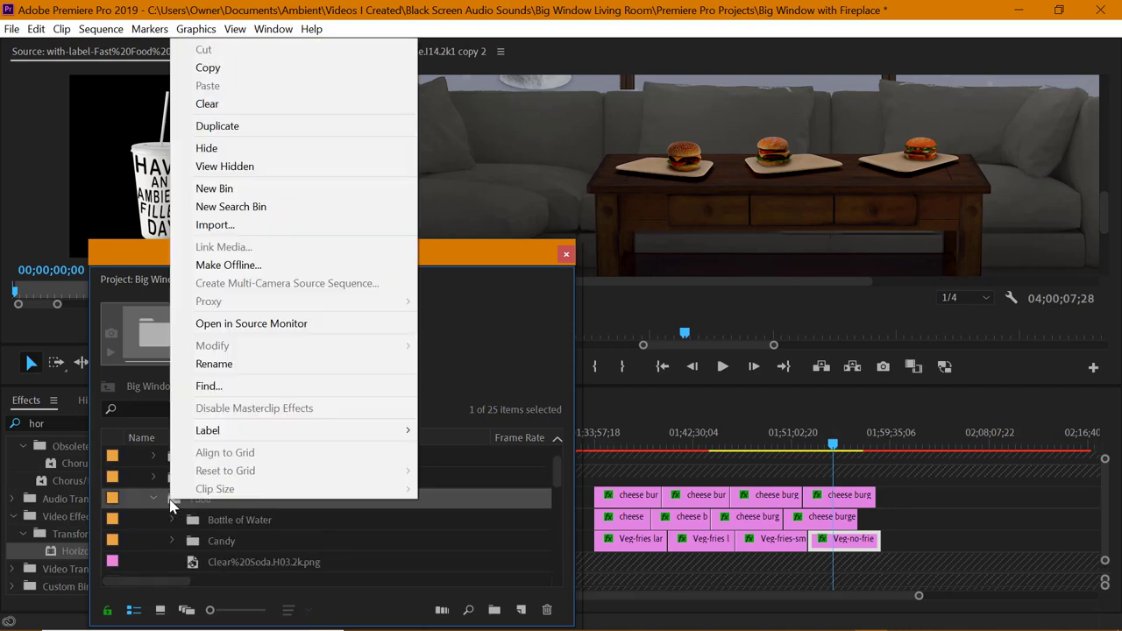
{"action": "left_click", "coordinate": [324, 219]}
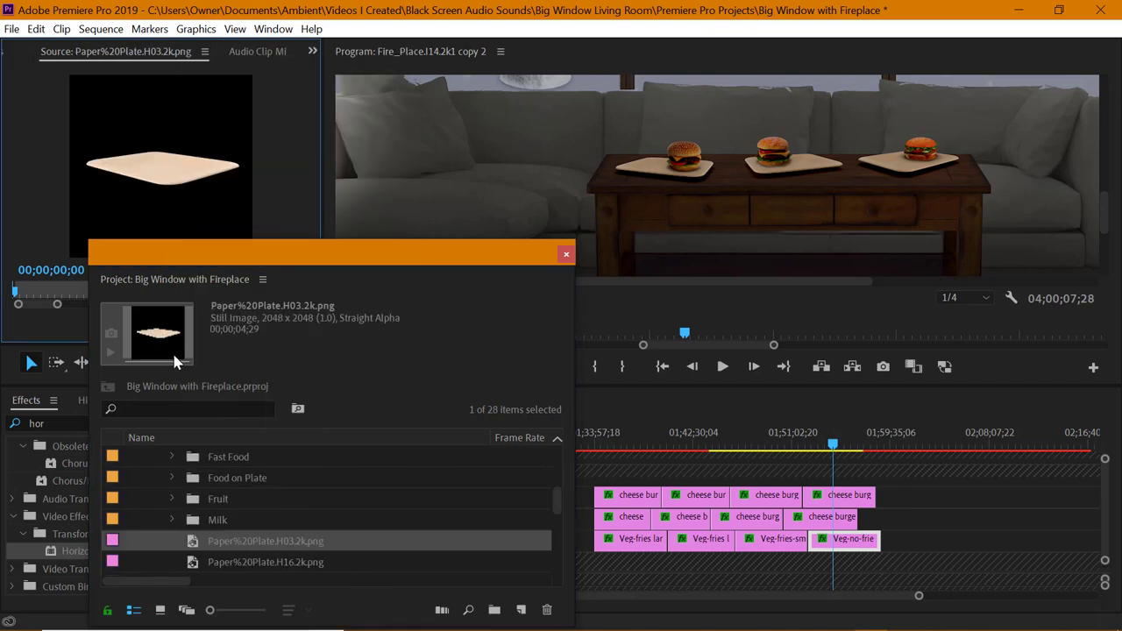
Duplicate the last clips on V27, V26 and V25 so each track holds five clips
{"action": "left_click_drag", "start_coordinate": [864, 495], "coordinate": [921, 498]}
{"action": "left_click_drag", "start_coordinate": [844, 517], "coordinate": [918, 525]}
{"action": "left_click_drag", "start_coordinate": [855, 538], "coordinate": [938, 541]}
Replace the fifth V27 clip with Paper%20Plate.H03.2k.png
{"action": "left_click", "coordinate": [883, 443]}
{"action": "right_click", "coordinate": [905, 496]}
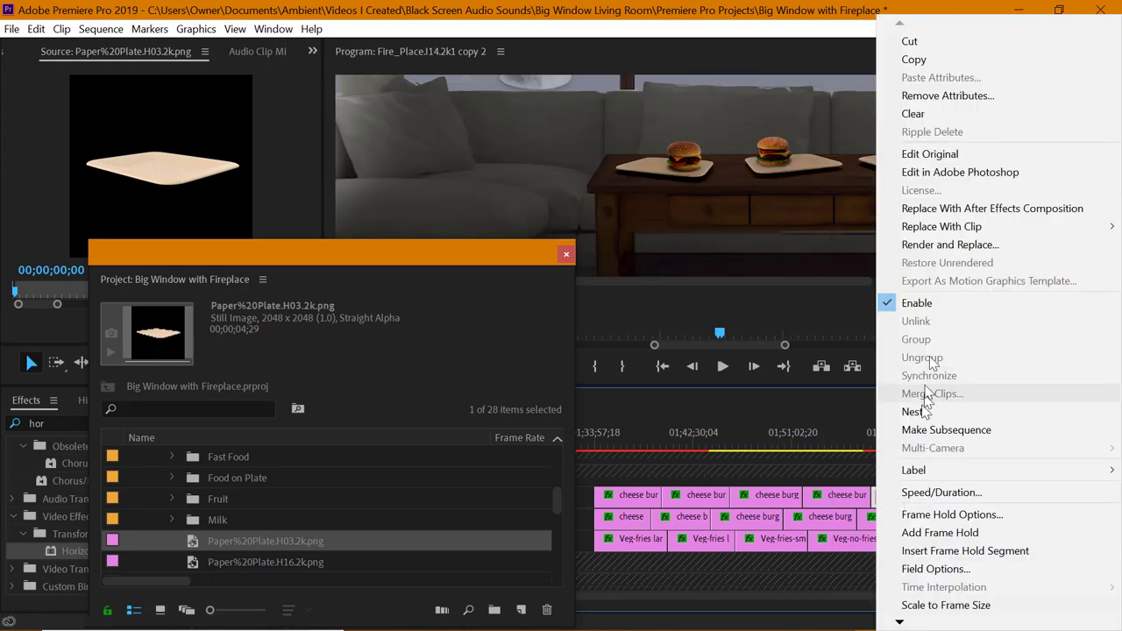
{"action": "mouse_move", "coordinate": [920, 230]}
{"action": "left_click", "coordinate": [840, 232]}
Replace the fifth V26 clip with Paper%20Plate.H16.2k.png
{"action": "double_click", "coordinate": [282, 561]}
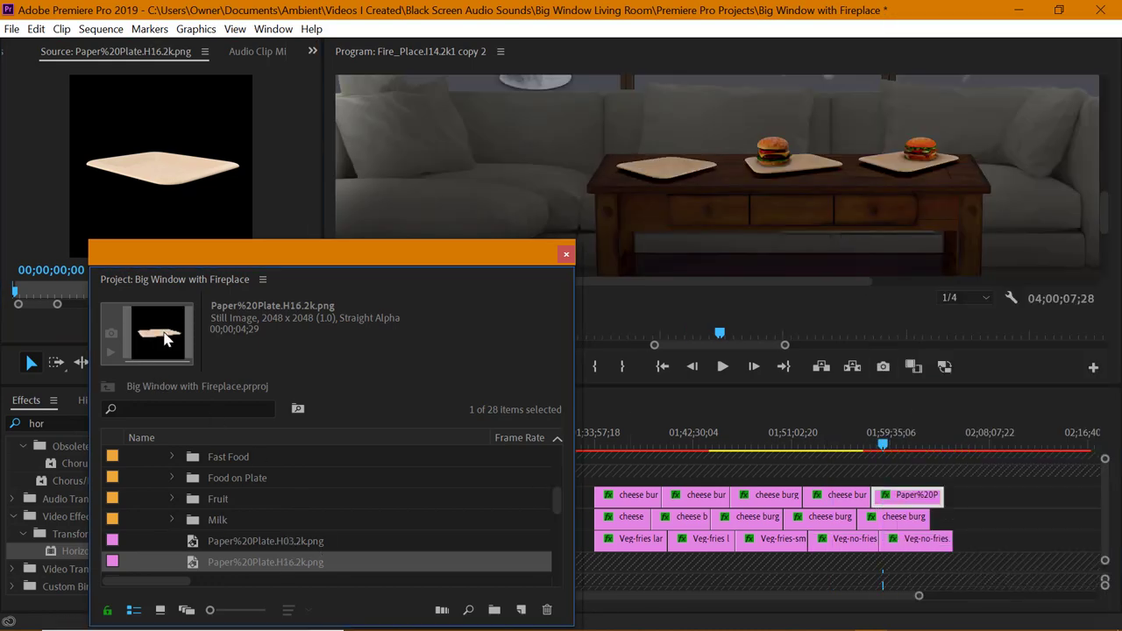
{"action": "left_click", "coordinate": [834, 445]}
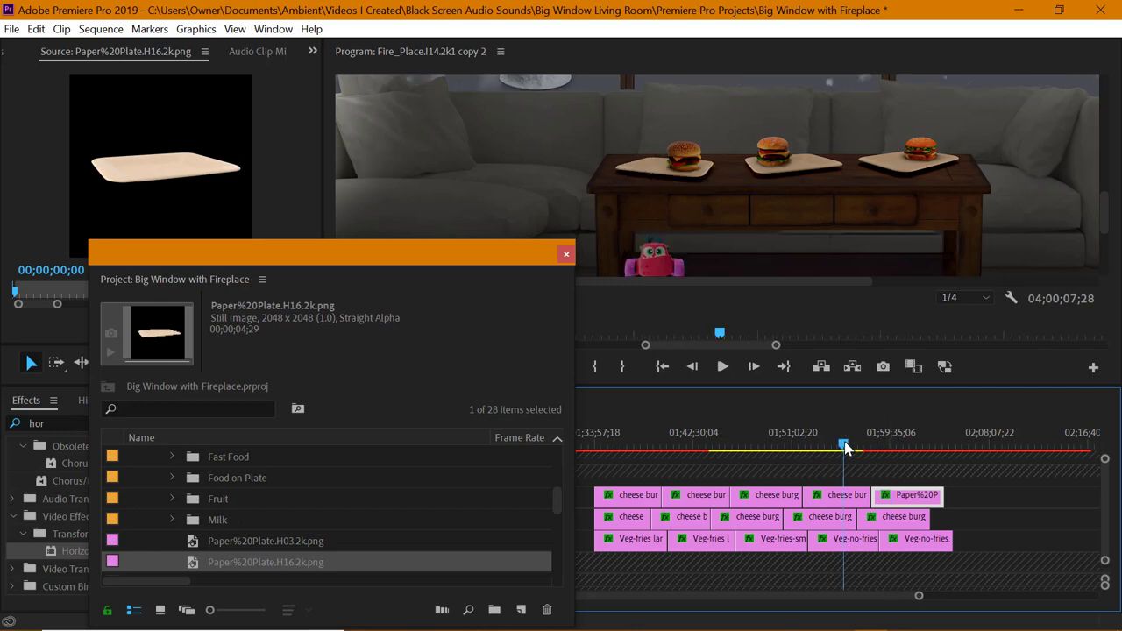
{"action": "right_click", "coordinate": [901, 519]}
{"action": "left_click", "coordinate": [834, 241]}
Replace the fifth V25 clip with Paper%20Plate.H03.2k.png
{"action": "key", "text": "Up"}
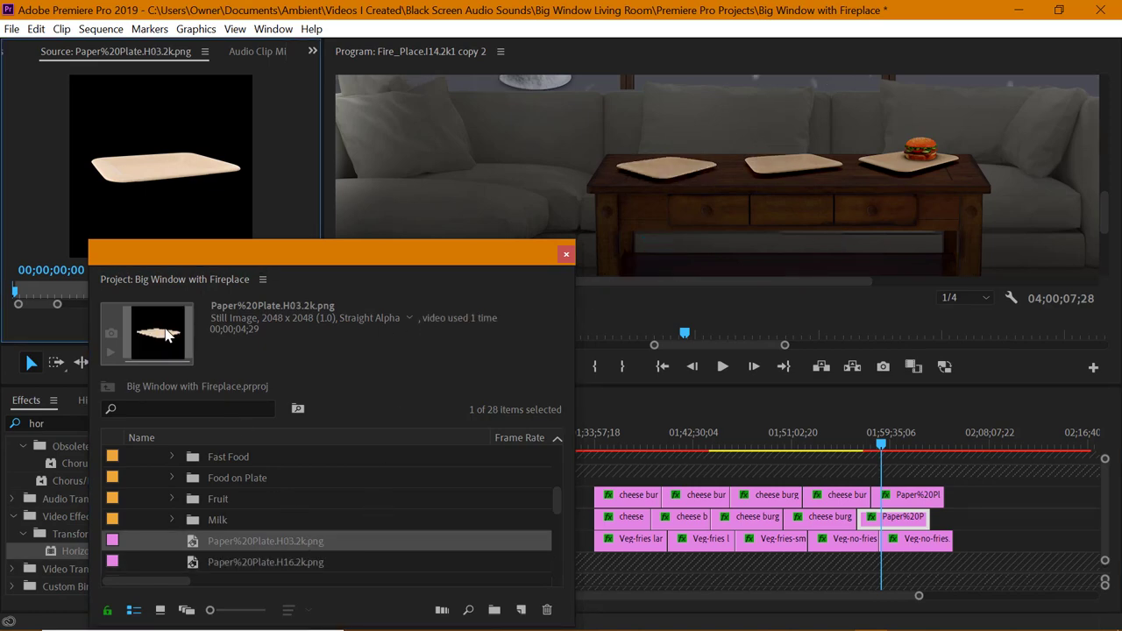
{"action": "right_click", "coordinate": [915, 546]}
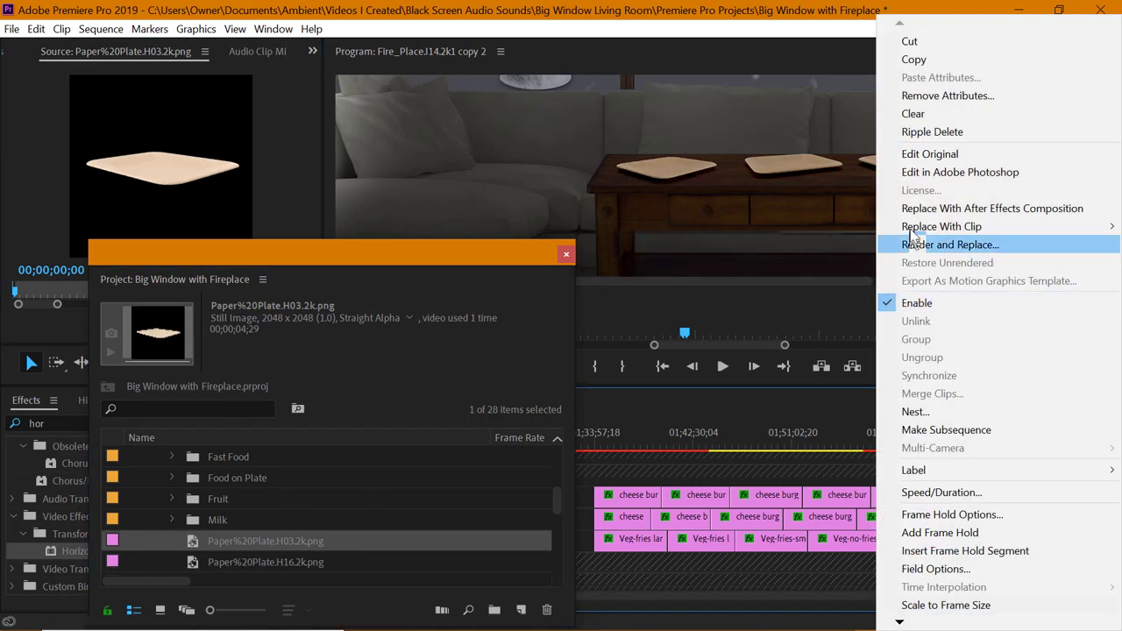
{"action": "left_click", "coordinate": [842, 224]}
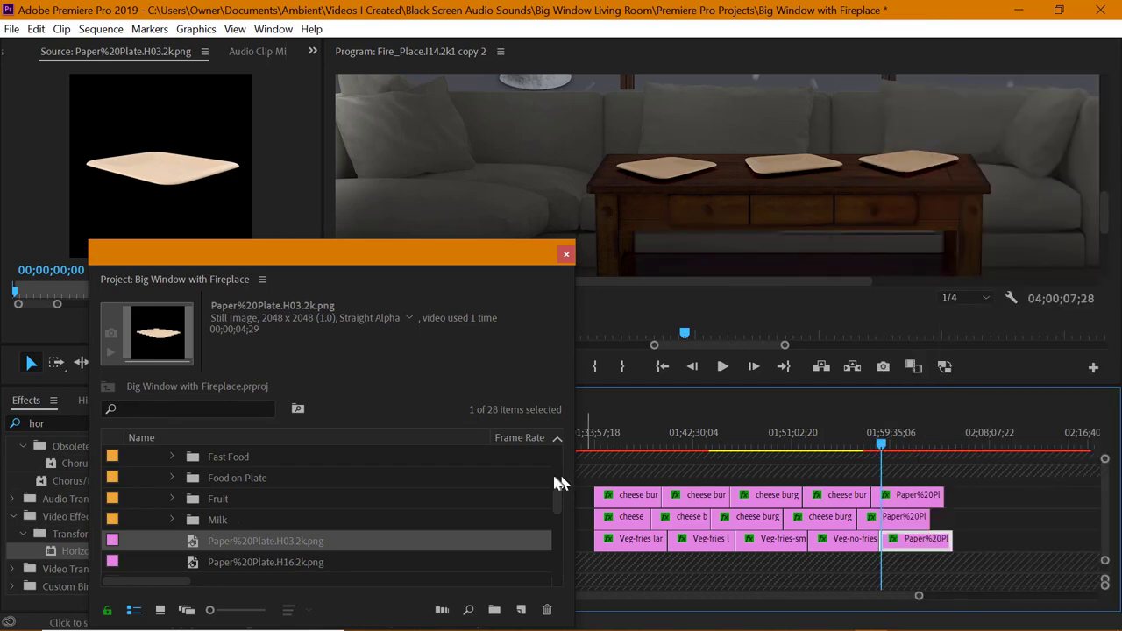
Preview the cup images in the Fast Food bin and load Red%20Drink%20Cup.H03.2k.png in the source monitor
{"action": "left_click", "coordinate": [171, 457]}
{"action": "left_click", "coordinate": [263, 499]}
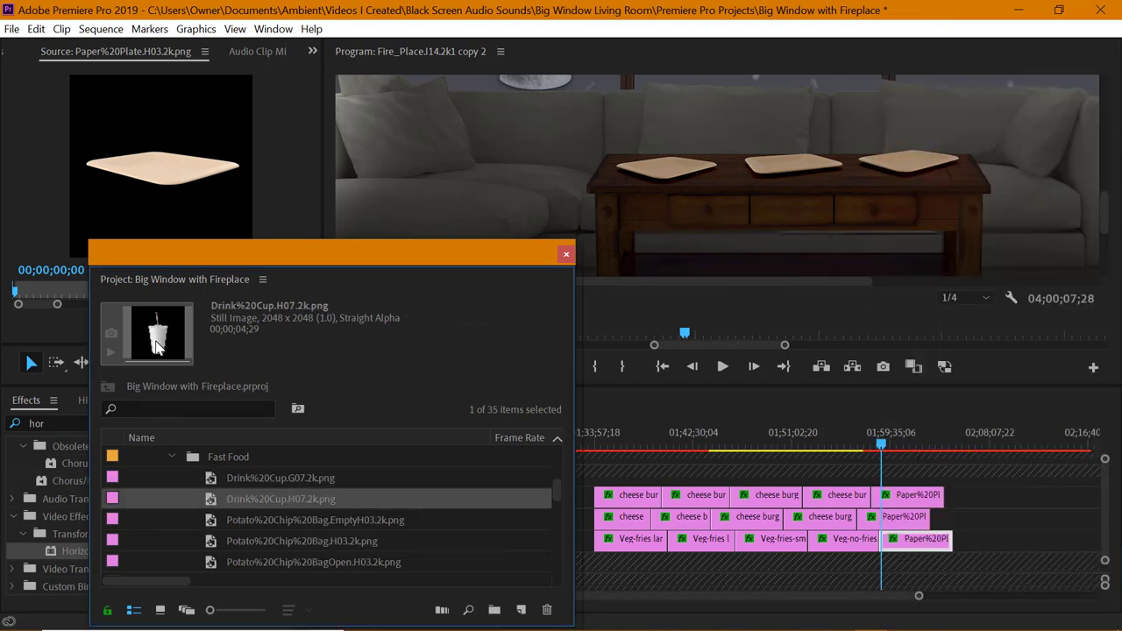
{"action": "left_click", "coordinate": [321, 518]}
{"action": "scroll", "coordinate": [320, 496], "scroll_direction": "down", "scroll_amount": 1}
{"action": "left_click", "coordinate": [326, 515]}
{"action": "scroll", "coordinate": [318, 511], "scroll_direction": "down", "scroll_amount": 1}
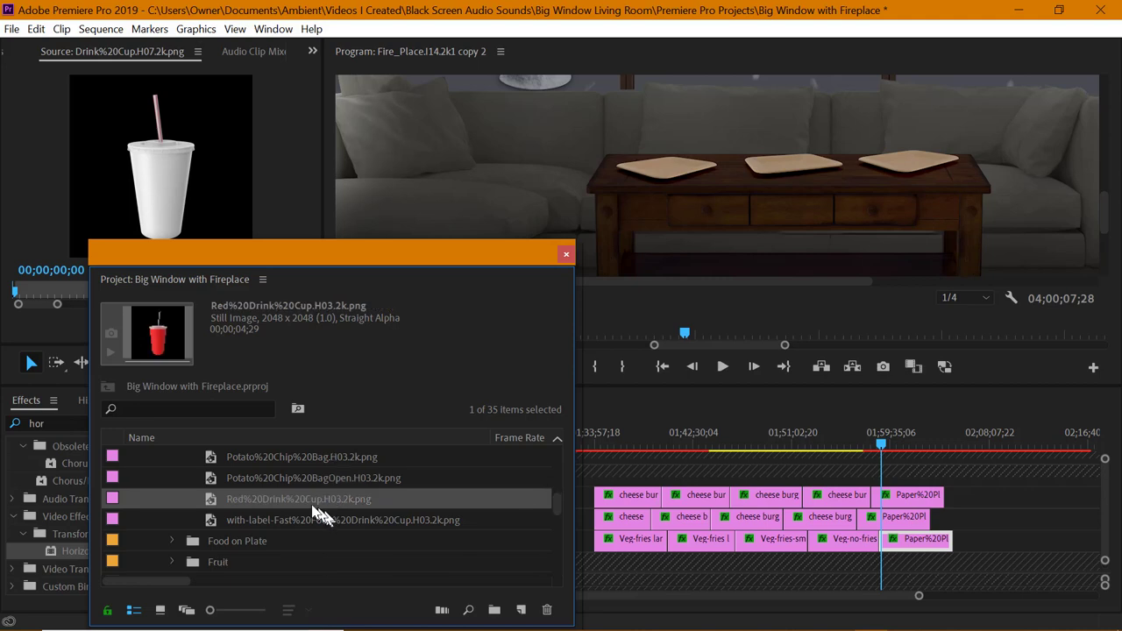
{"action": "left_click", "coordinate": [311, 504]}
{"action": "double_click", "coordinate": [207, 501]}
Unlock V28 and place the red drink cup on it, aligned with the start of the first burger clips
{"action": "left_click_drag", "start_coordinate": [445, 256], "coordinate": [622, 322]}
{"action": "left_click_drag", "start_coordinate": [391, 327], "coordinate": [0, 328]}
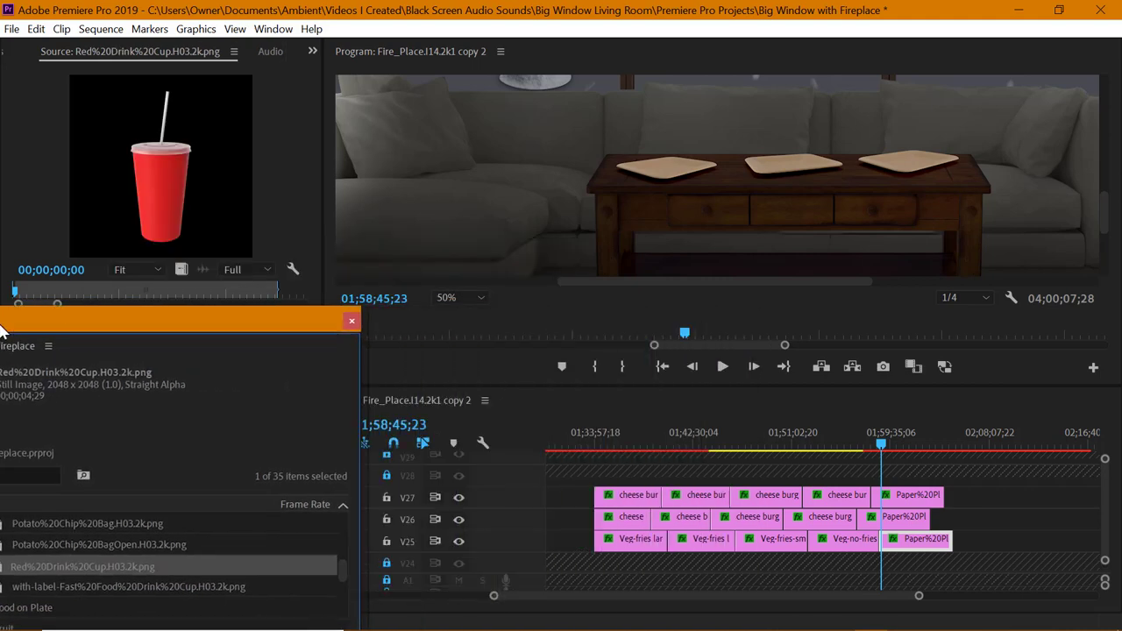
{"action": "left_click", "coordinate": [386, 475]}
{"action": "left_click_drag", "start_coordinate": [182, 270], "coordinate": [606, 475]}
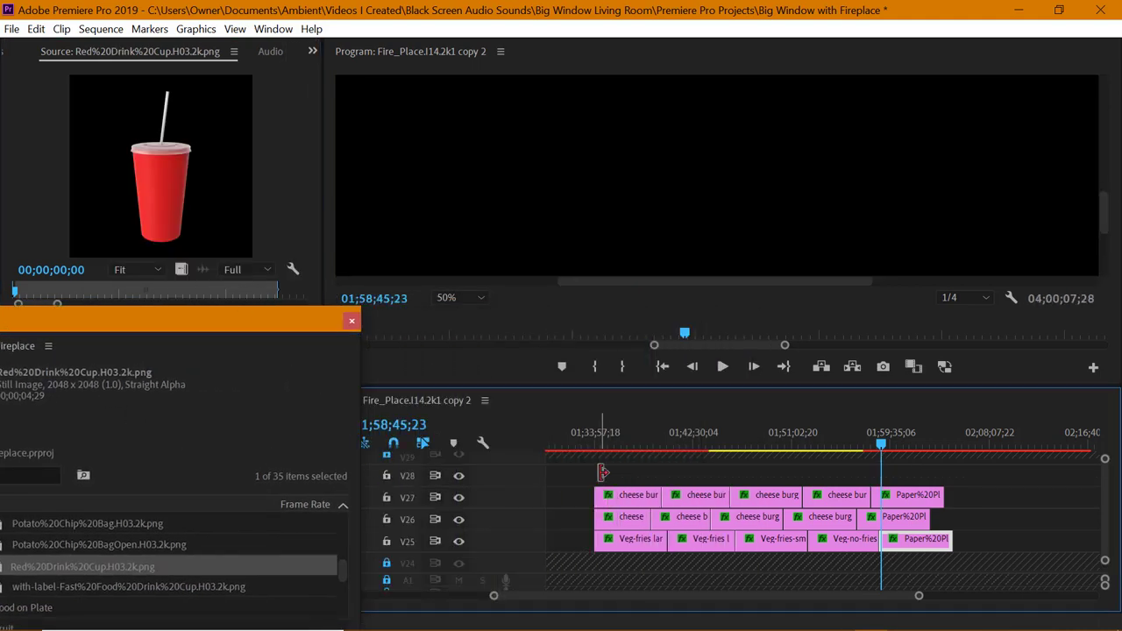
{"action": "left_click", "coordinate": [602, 443]}
{"action": "left_click_drag", "start_coordinate": [919, 597], "coordinate": [780, 600]}
{"action": "left_click_drag", "start_coordinate": [720, 476], "coordinate": [653, 475]}
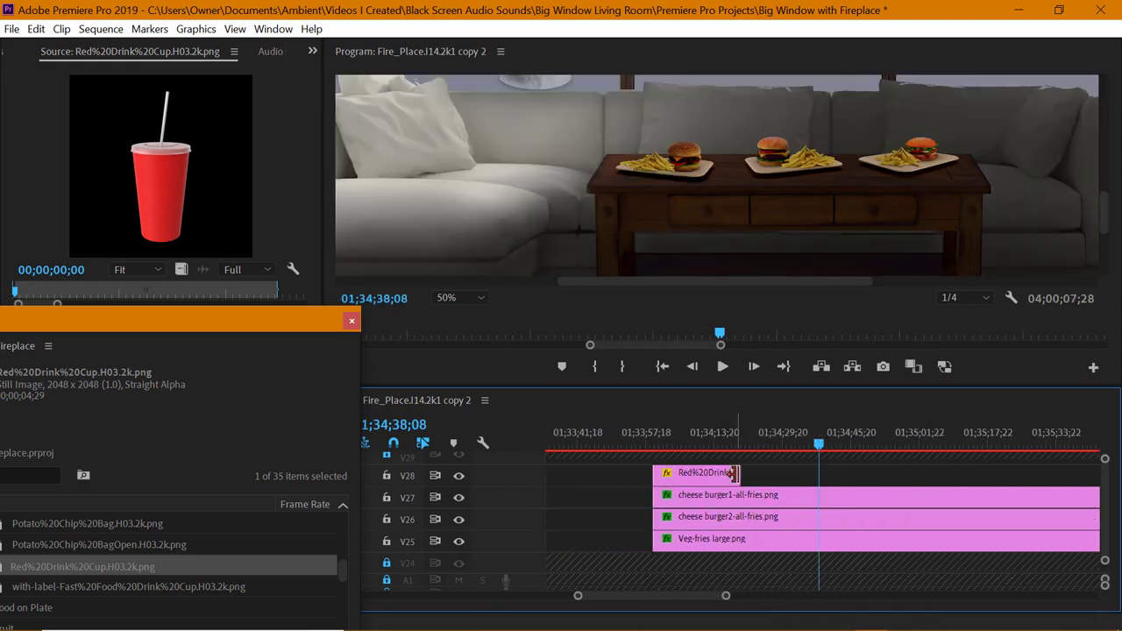
Set the scale of the red drink cup clip on V28 to 23
{"action": "left_click", "coordinate": [714, 433]}
{"action": "left_click", "coordinate": [312, 51]}
{"action": "left_click", "coordinate": [354, 73]}
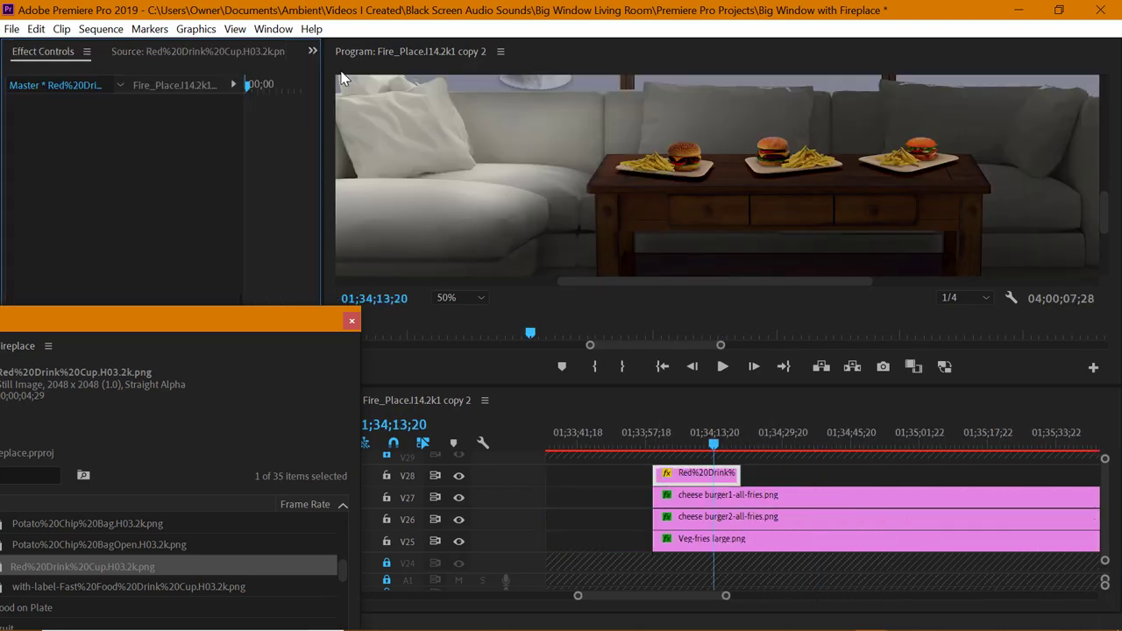
{"action": "left_click", "coordinate": [682, 474]}
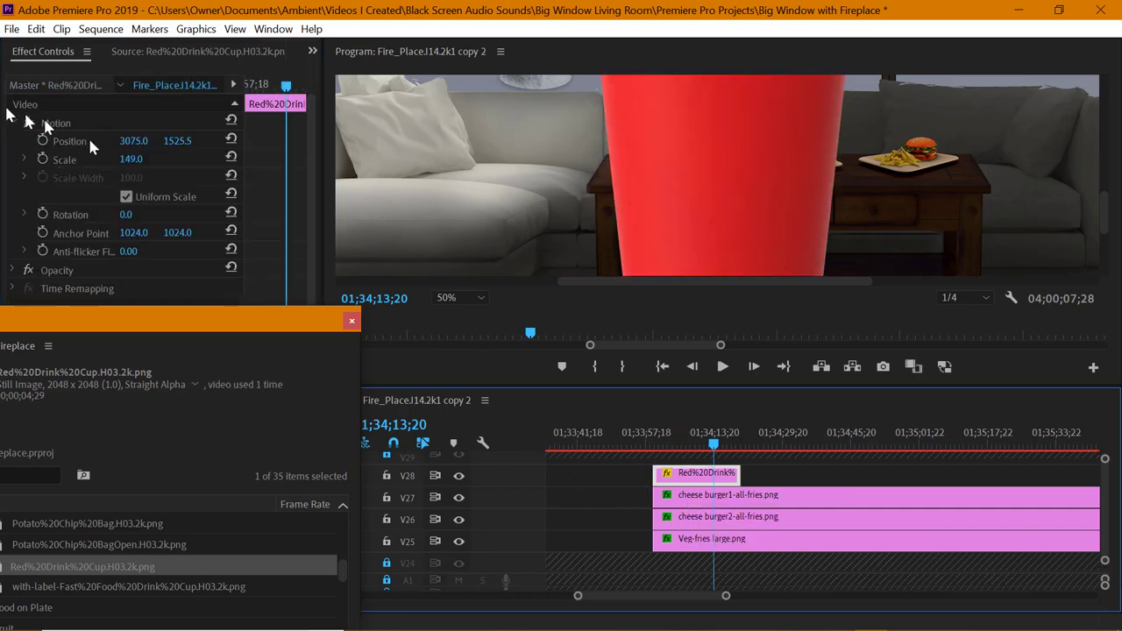
{"action": "left_click", "coordinate": [79, 159]}
{"action": "scroll", "coordinate": [144, 154], "scroll_direction": "down", "scroll_amount": 20}
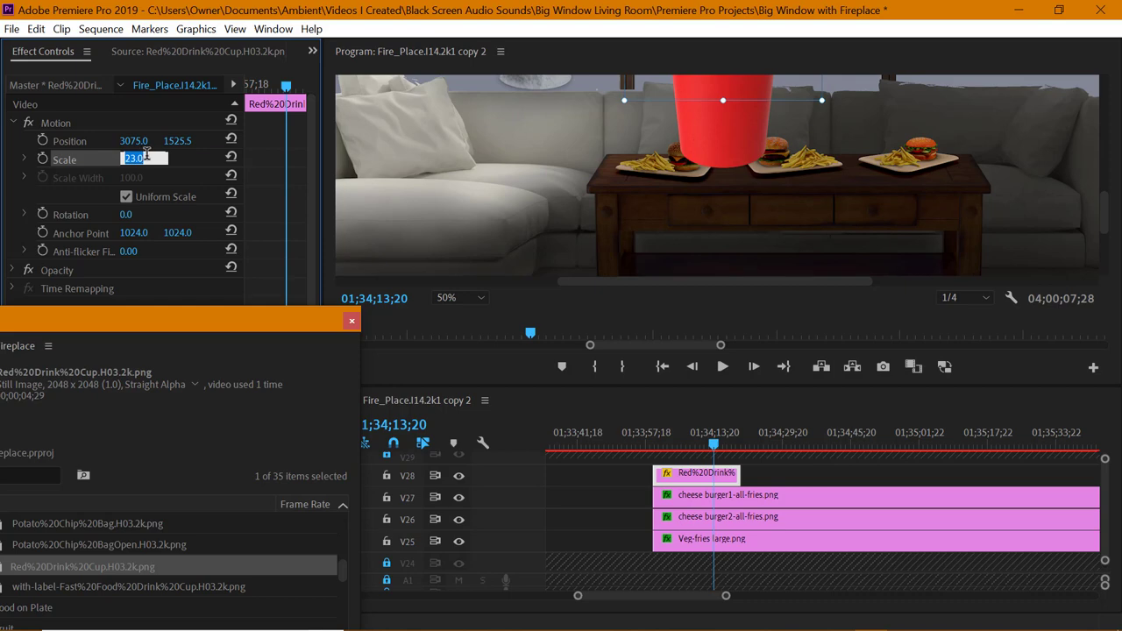
Shrink the red cup to about 13.6 scale, rotate it about -0.7°, and place it between the first two plates at about 3090, 2021.5
{"action": "left_click", "coordinate": [183, 139]}
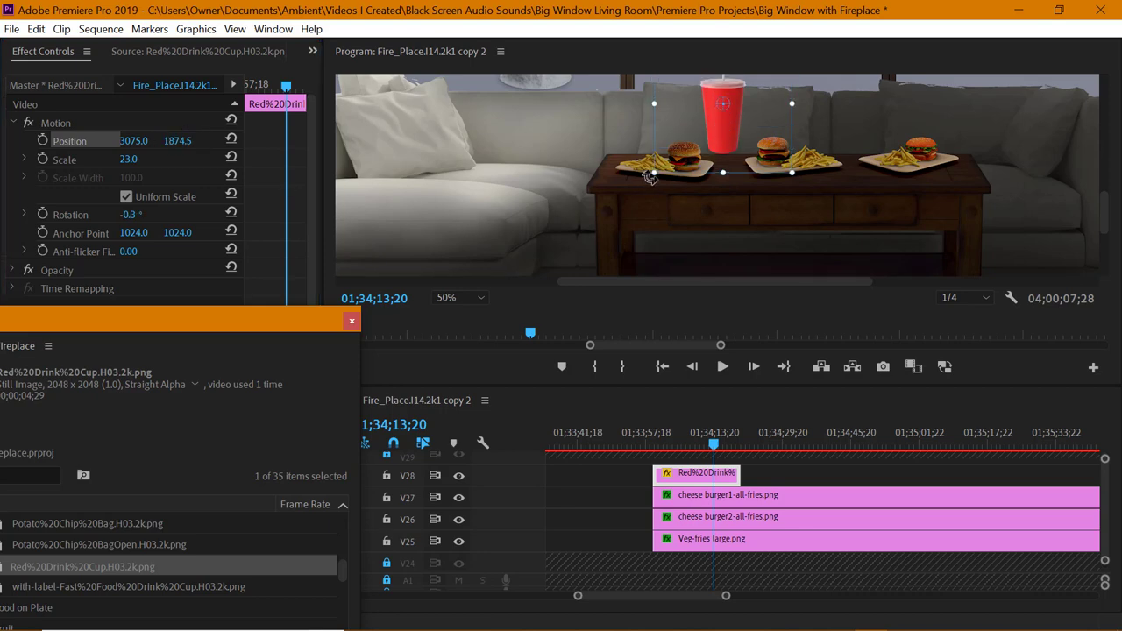
{"action": "left_click", "coordinate": [702, 156]}
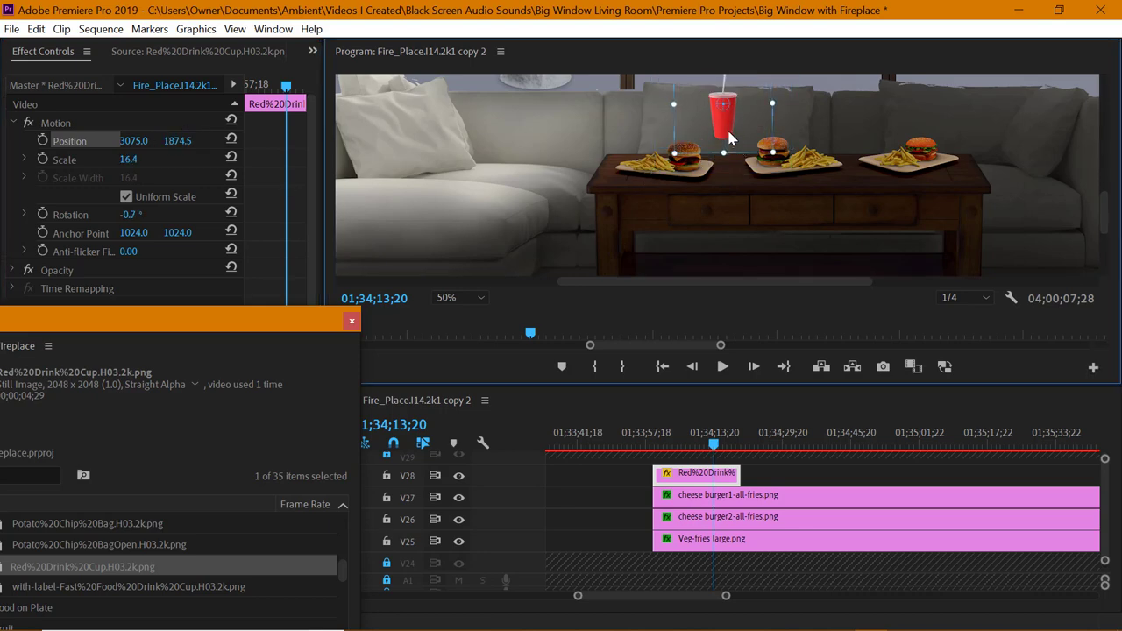
{"action": "mouse_move", "coordinate": [731, 160]}
{"action": "left_mouse_down"}
{"action": "mouse_move", "coordinate": [710, 175]}
{"action": "mouse_move", "coordinate": [730, 167]}
{"action": "left_mouse_up"}
{"action": "left_click_drag", "start_coordinate": [748, 128], "coordinate": [748, 139]}
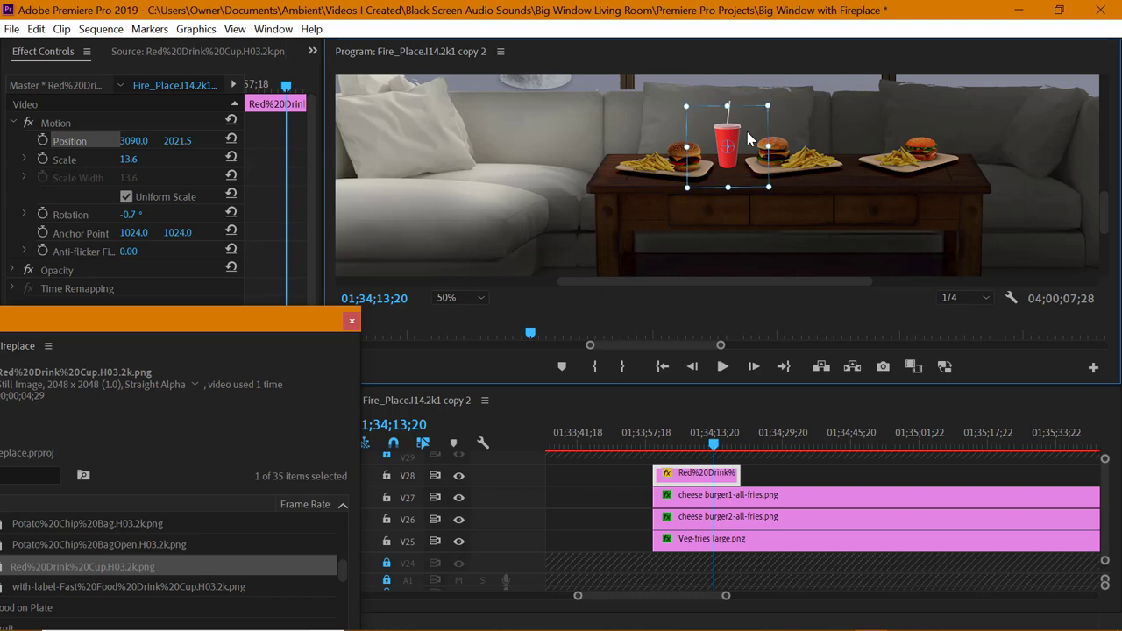
Load the with-label-Fast%20Food%20Drink%20Cup image and place it on V24 at the start of the first burger clips
{"action": "left_click_drag", "start_coordinate": [232, 320], "coordinate": [442, 191]}
{"action": "double_click", "coordinate": [359, 447]}
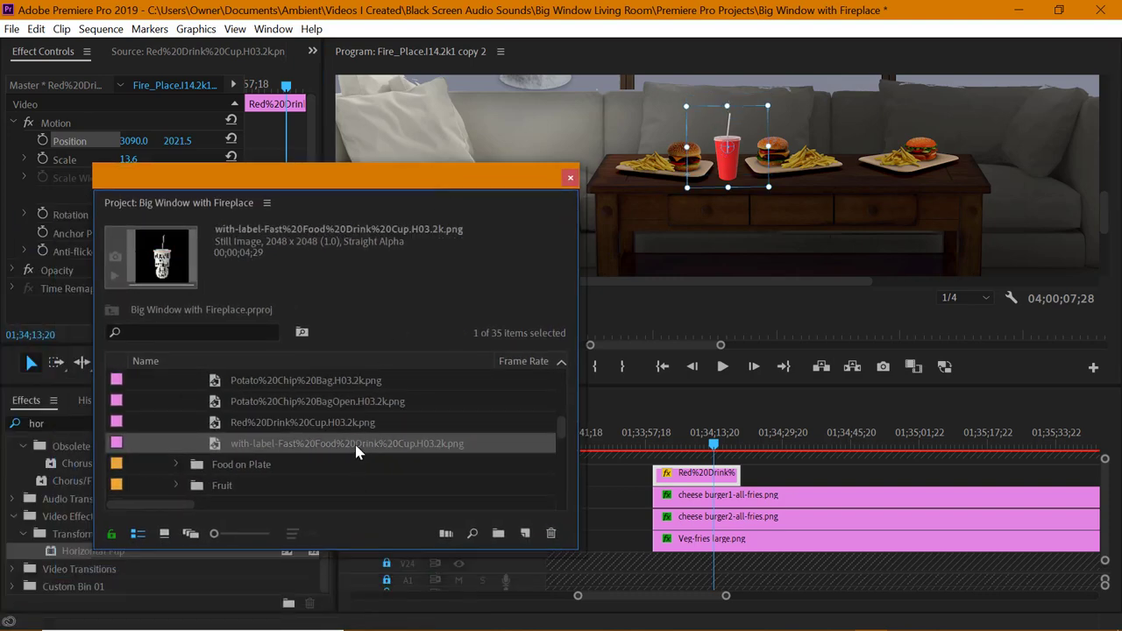
{"action": "left_click_drag", "start_coordinate": [285, 182], "coordinate": [195, 194]}
{"action": "scroll", "coordinate": [710, 487], "scroll_direction": "down", "scroll_amount": 2}
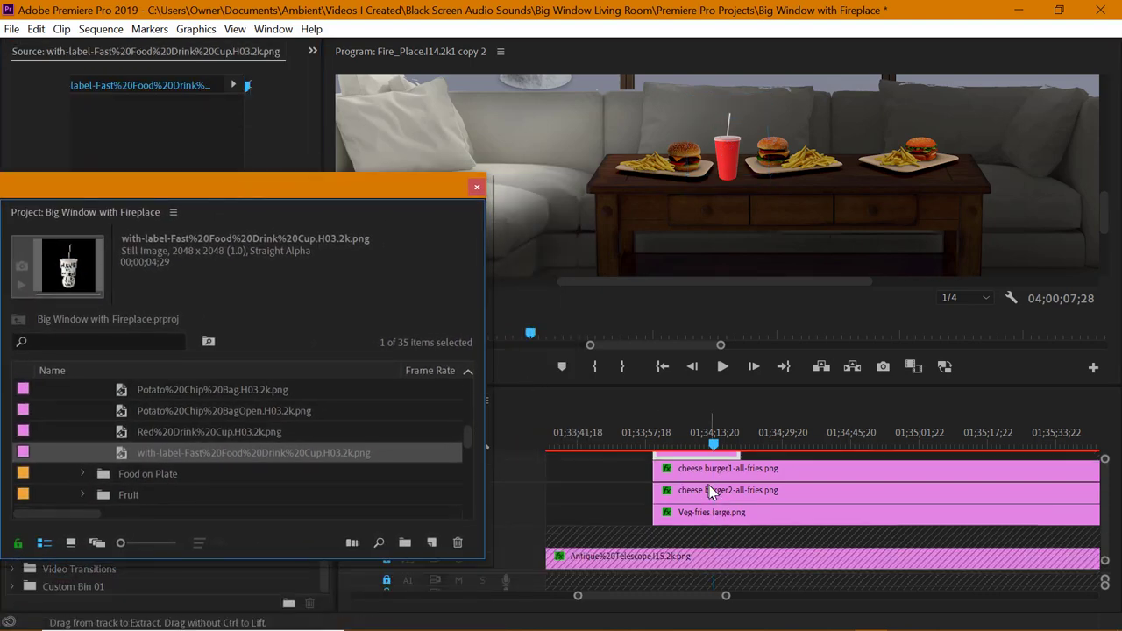
{"action": "left_click_drag", "start_coordinate": [368, 189], "coordinate": [263, 209]}
{"action": "left_click_drag", "start_coordinate": [144, 476], "coordinate": [657, 512]}
Dock the floating Project panel back into the workspace alongside Effects and History
{"action": "left_click_drag", "start_coordinate": [169, 207], "coordinate": [494, 239]}
{"action": "left_click_drag", "start_coordinate": [250, 266], "coordinate": [273, 322]}
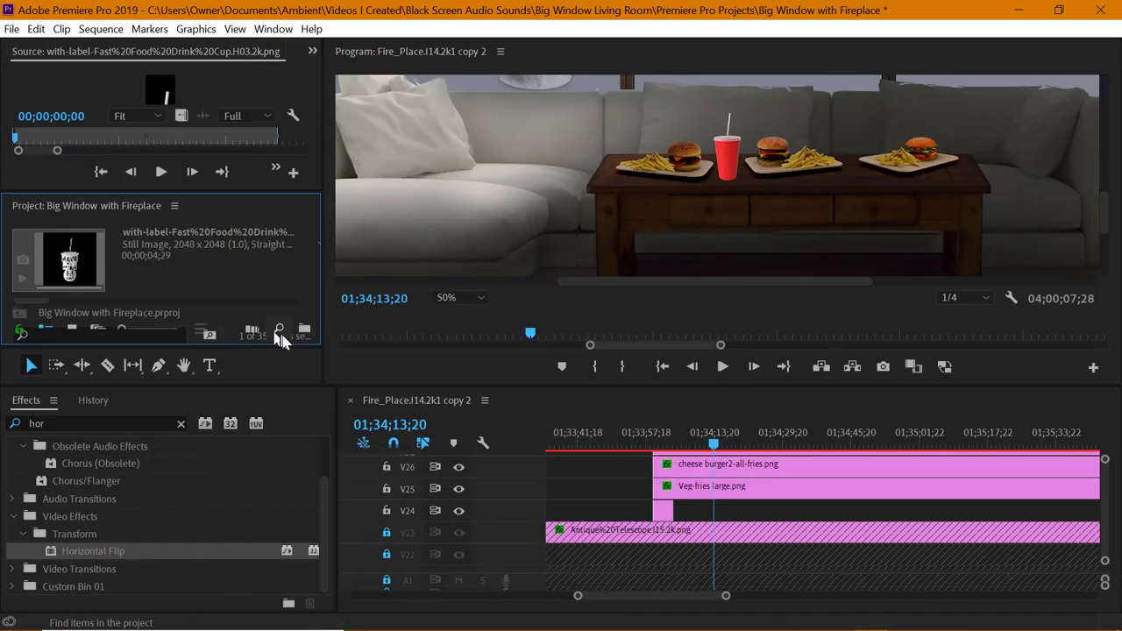
{"action": "left_click_drag", "start_coordinate": [87, 213], "coordinate": [102, 402]}
Scale the labelled cup on V24 to about 11 and place it over the third plate at about 3768, 2050.5
{"action": "left_click", "coordinate": [312, 51]}
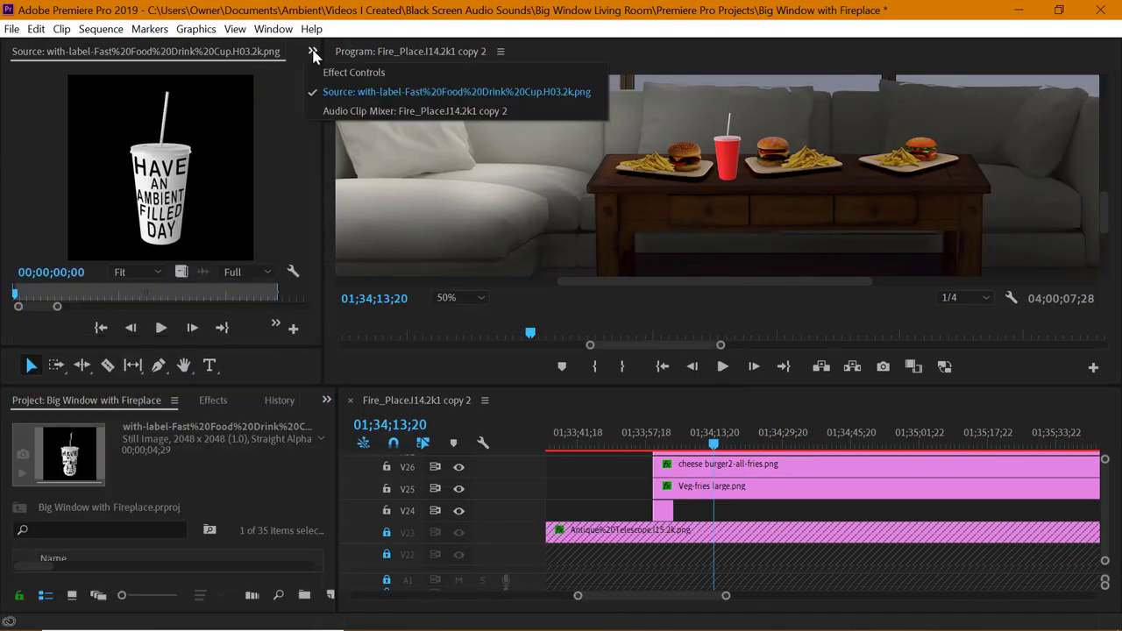
{"action": "left_click", "coordinate": [351, 72]}
{"action": "left_click", "coordinate": [664, 514]}
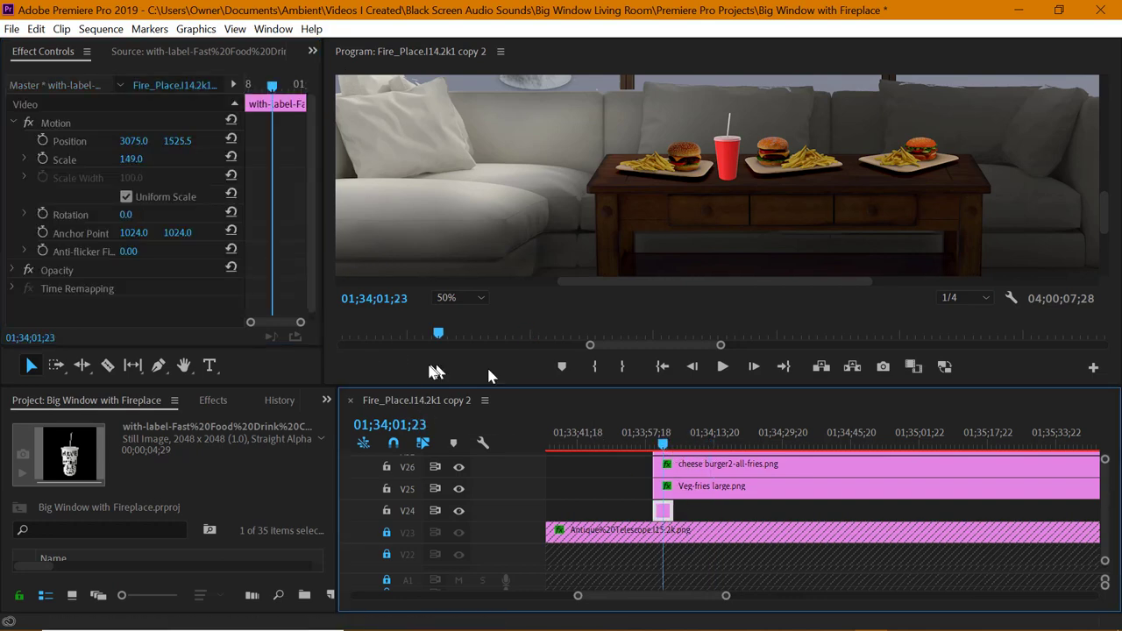
{"action": "left_click", "coordinate": [136, 158]}
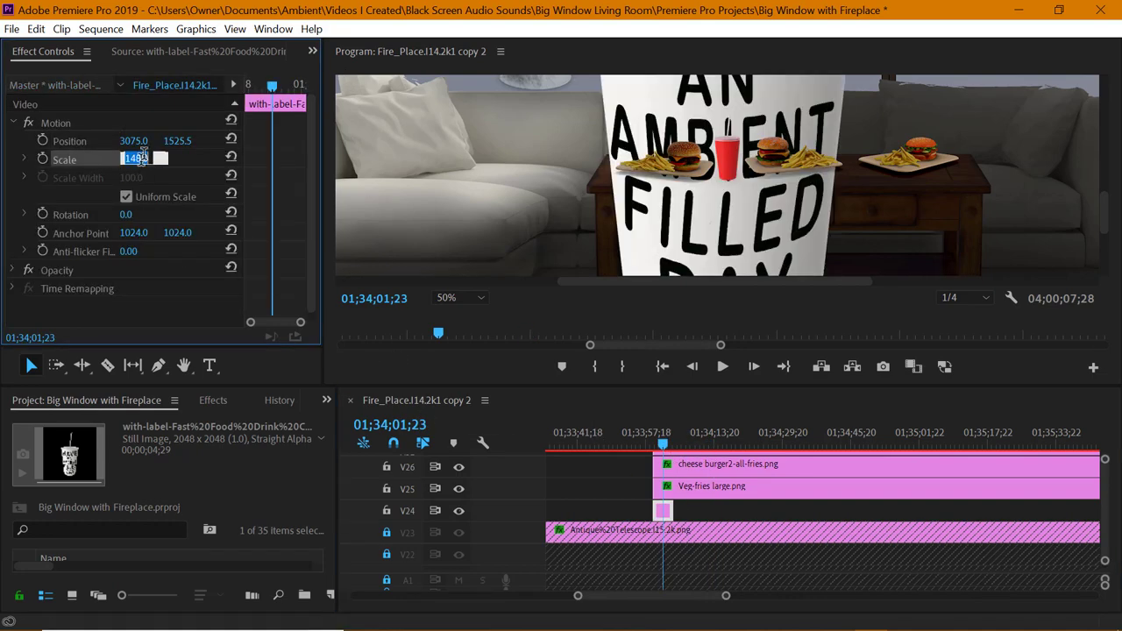
{"action": "scroll", "coordinate": [142, 158], "scroll_direction": "down", "scroll_amount": 13}
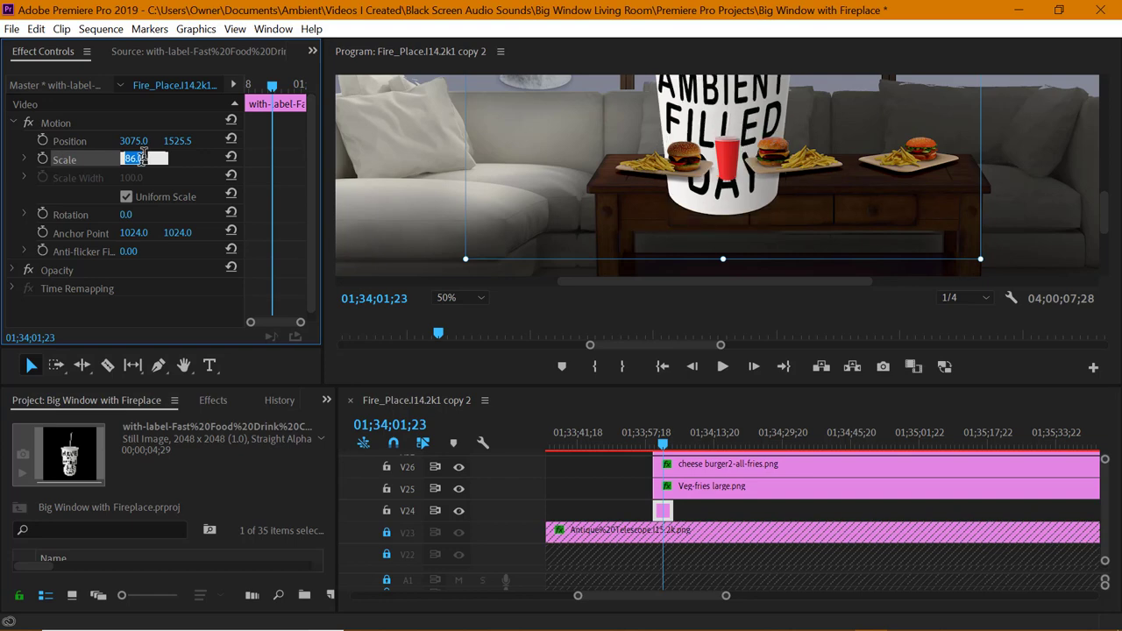
{"action": "left_click_drag", "start_coordinate": [466, 259], "coordinate": [630, 161]}
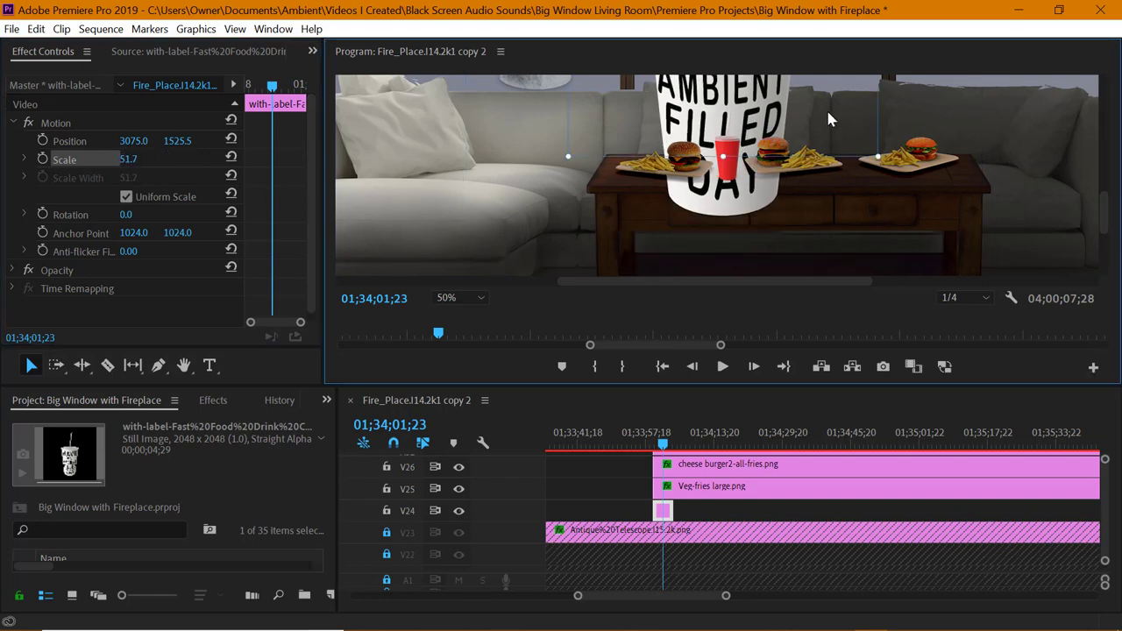
{"action": "left_click_drag", "start_coordinate": [779, 102], "coordinate": [890, 165]}
{"action": "left_click_drag", "start_coordinate": [681, 219], "coordinate": [869, 163]}
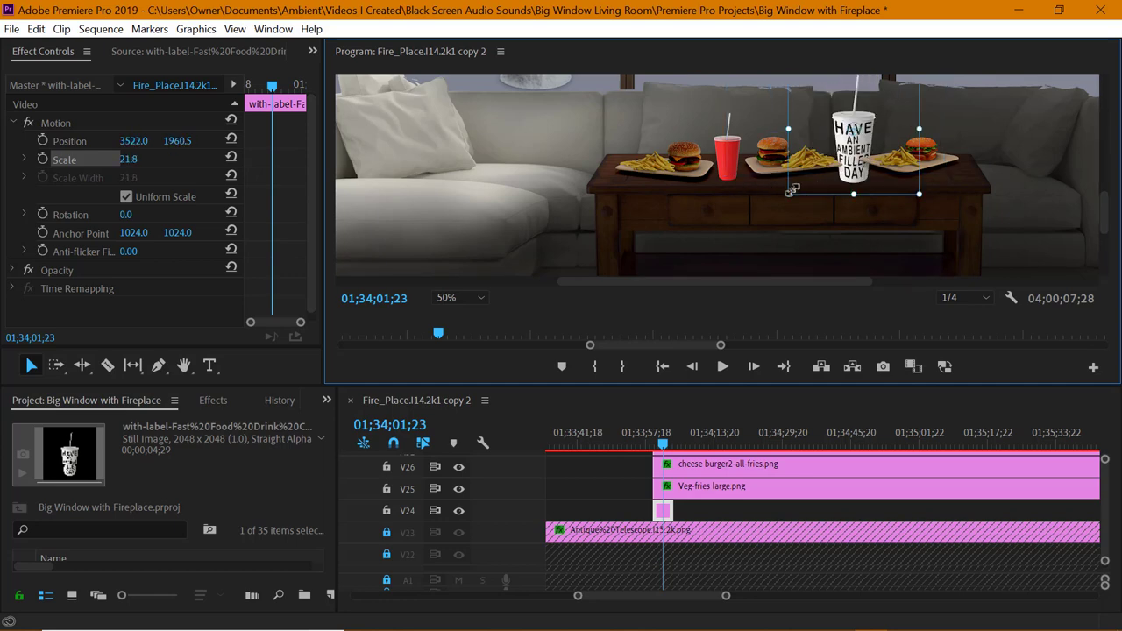
{"action": "left_click_drag", "start_coordinate": [791, 190], "coordinate": [820, 179]}
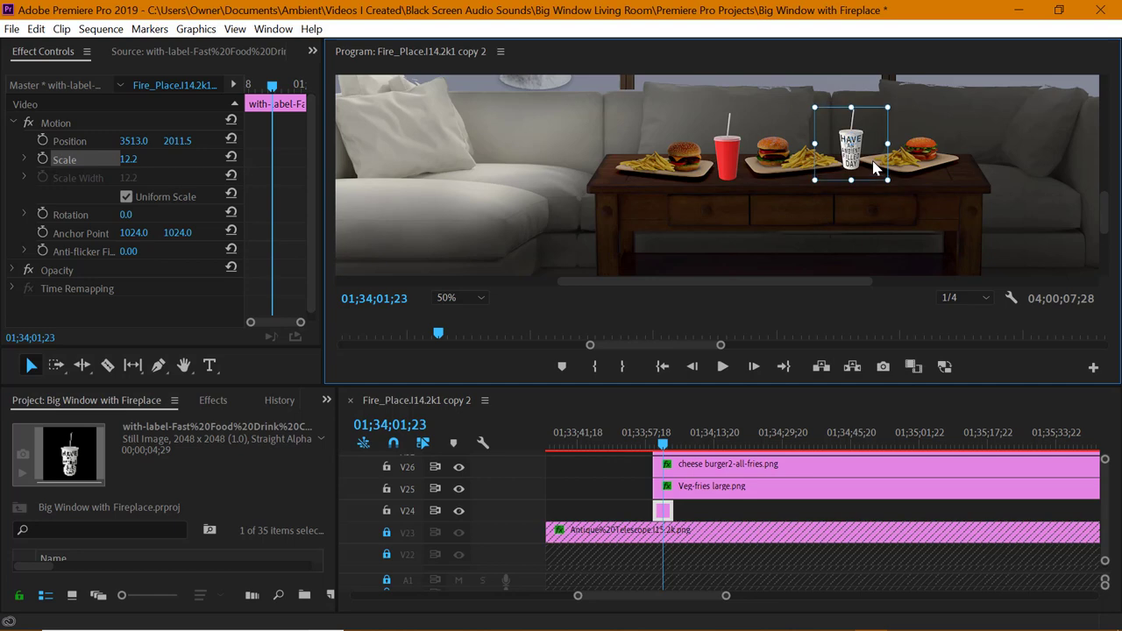
{"action": "left_click_drag", "start_coordinate": [884, 110], "coordinate": [881, 113]}
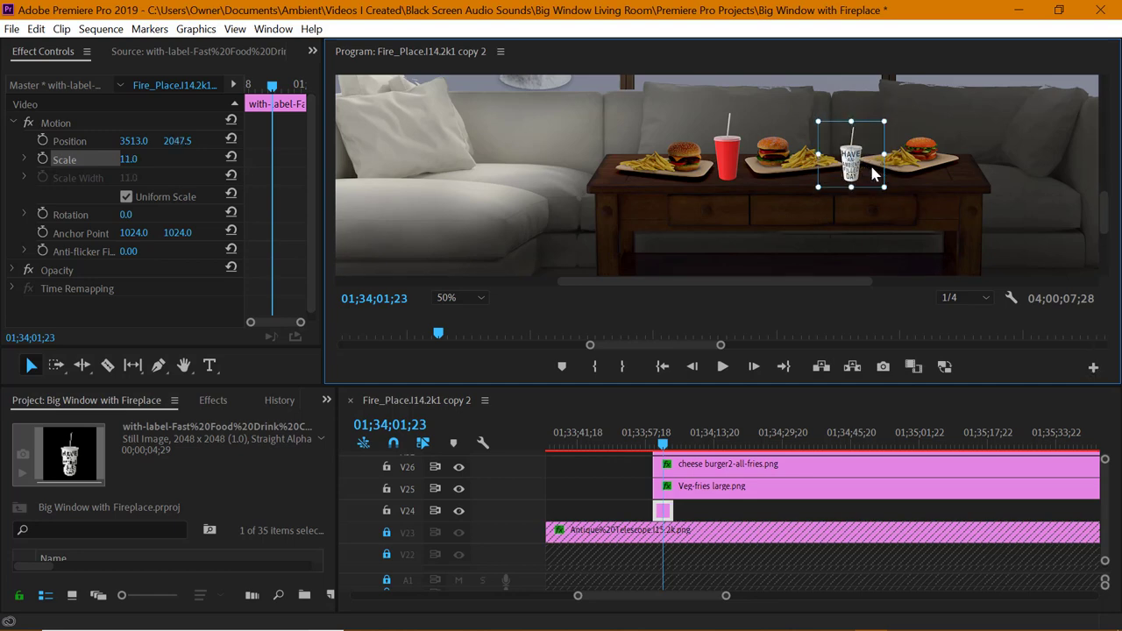
{"action": "left_click_drag", "start_coordinate": [877, 172], "coordinate": [949, 172]}
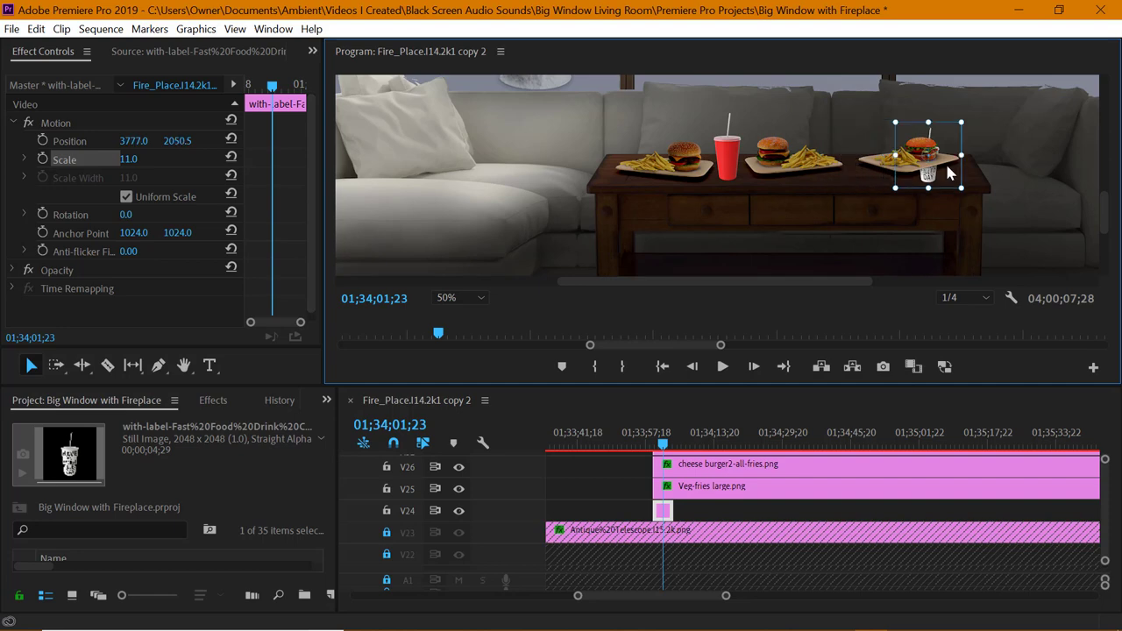
Move the labelled cup clip from V24 to V29, directly above the red cup clip, keeping its start time
{"action": "left_click_drag", "start_coordinate": [638, 386], "coordinate": [634, 328]}
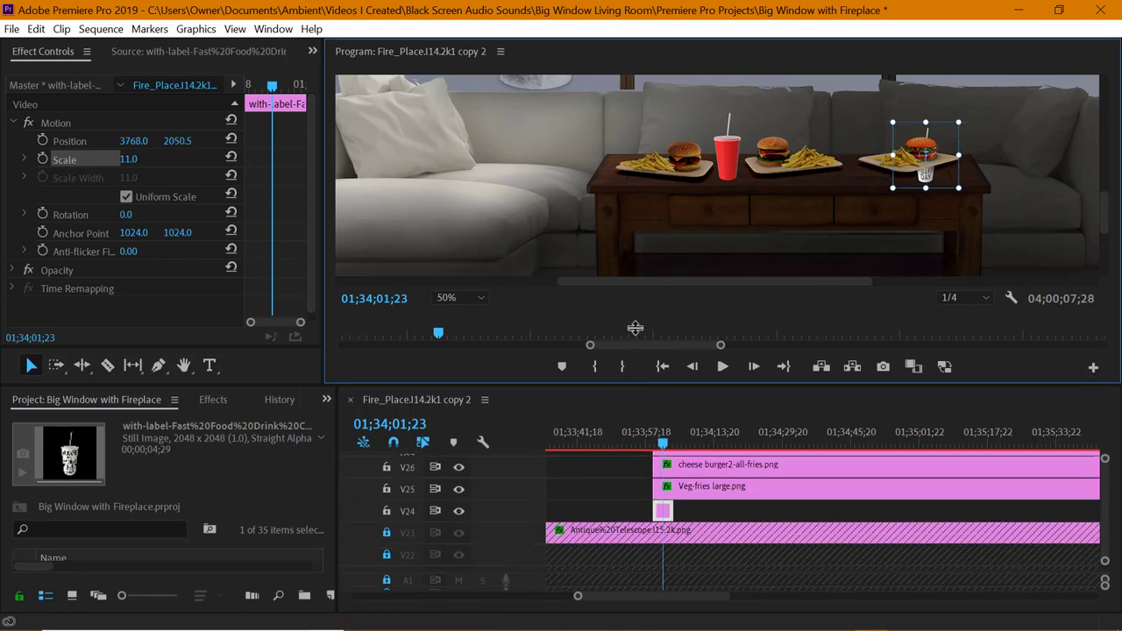
{"action": "left_click_drag", "start_coordinate": [671, 502], "coordinate": [664, 421]}
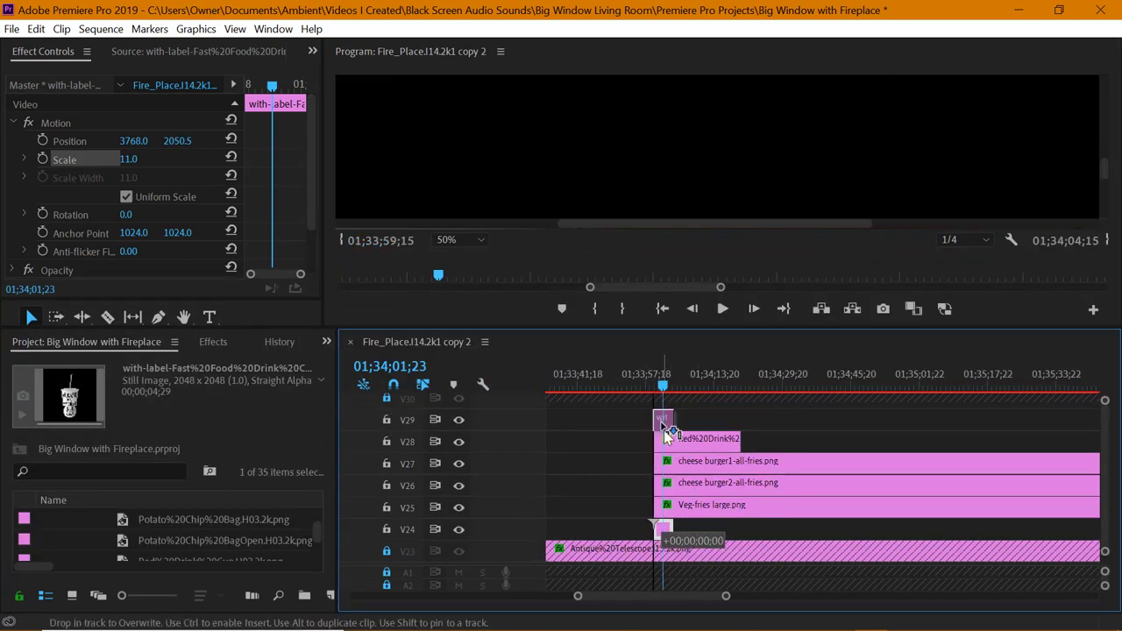
{"action": "scroll", "coordinate": [692, 456], "scroll_direction": "up", "scroll_amount": 1}
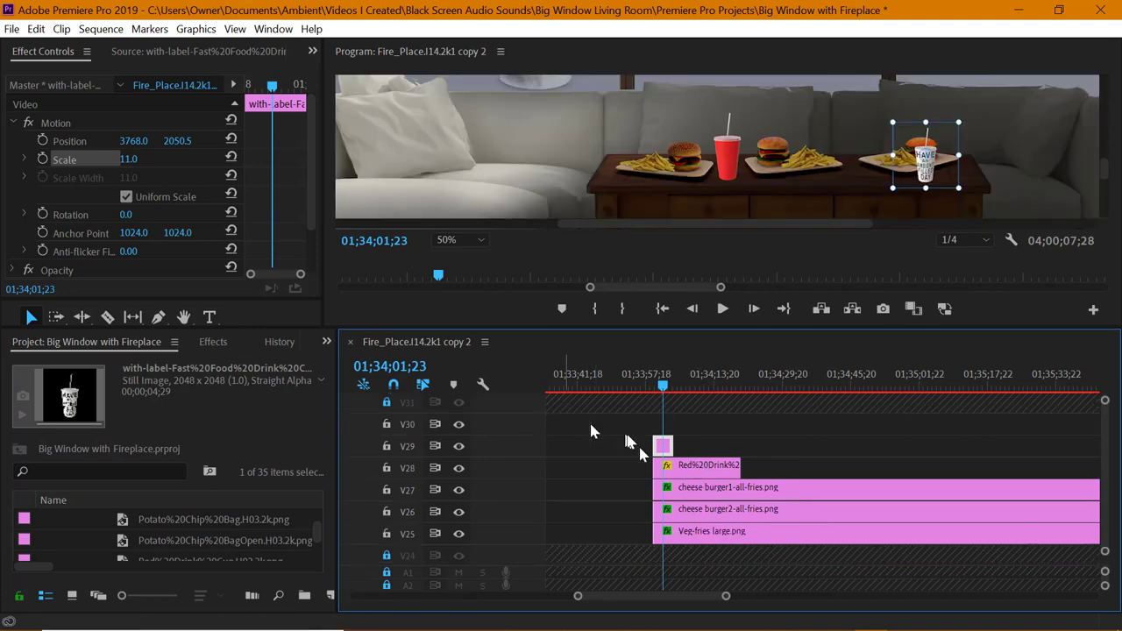
Duplicate the labelled cup clip onto V30 and move the V29 cup between the second and third plates at about 3507, 1984.5
{"action": "left_click_drag", "start_coordinate": [663, 447], "coordinate": [673, 430]}
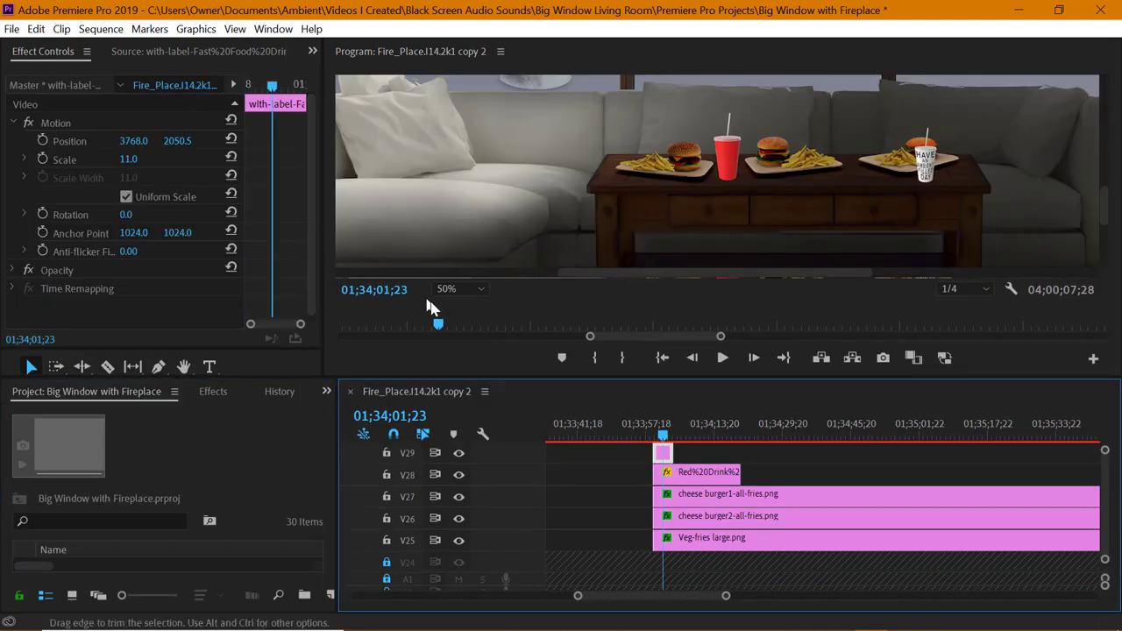
{"action": "left_click", "coordinate": [105, 140]}
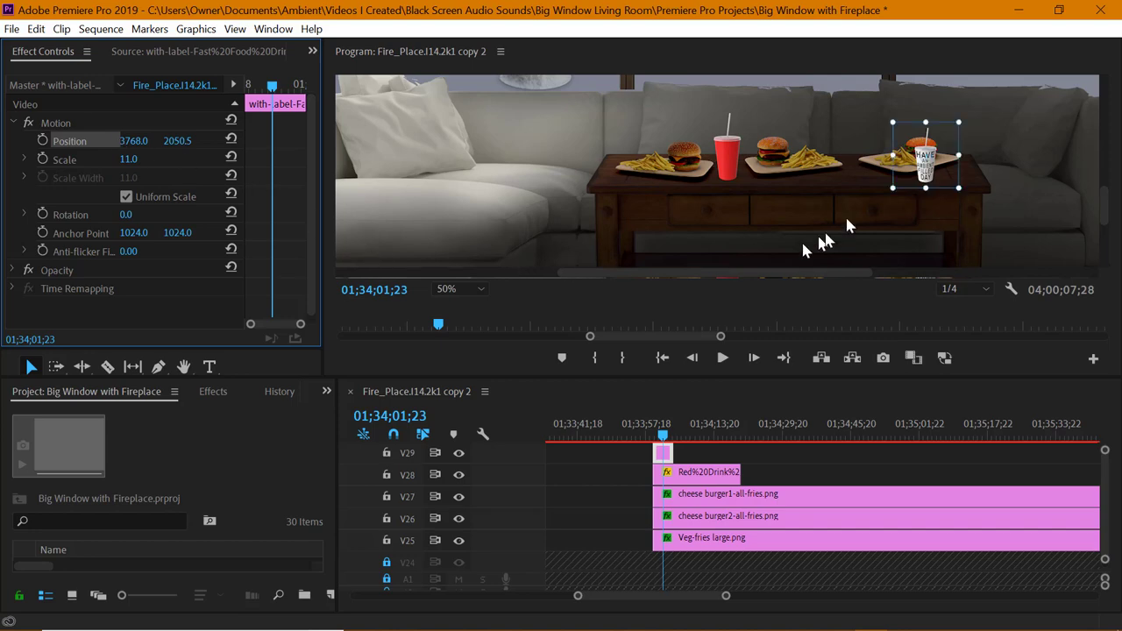
{"action": "left_click_drag", "start_coordinate": [840, 180], "coordinate": [870, 158]}
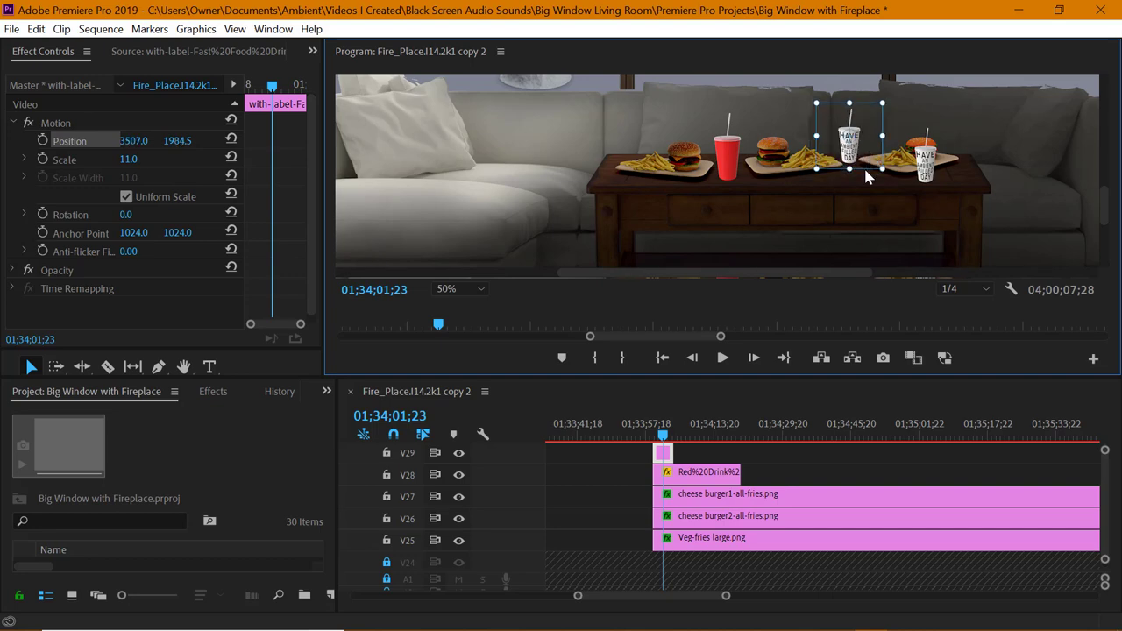
Find the Brightness & Contrast effect and apply it to the three drink cup clips
{"action": "left_click", "coordinate": [219, 392]}
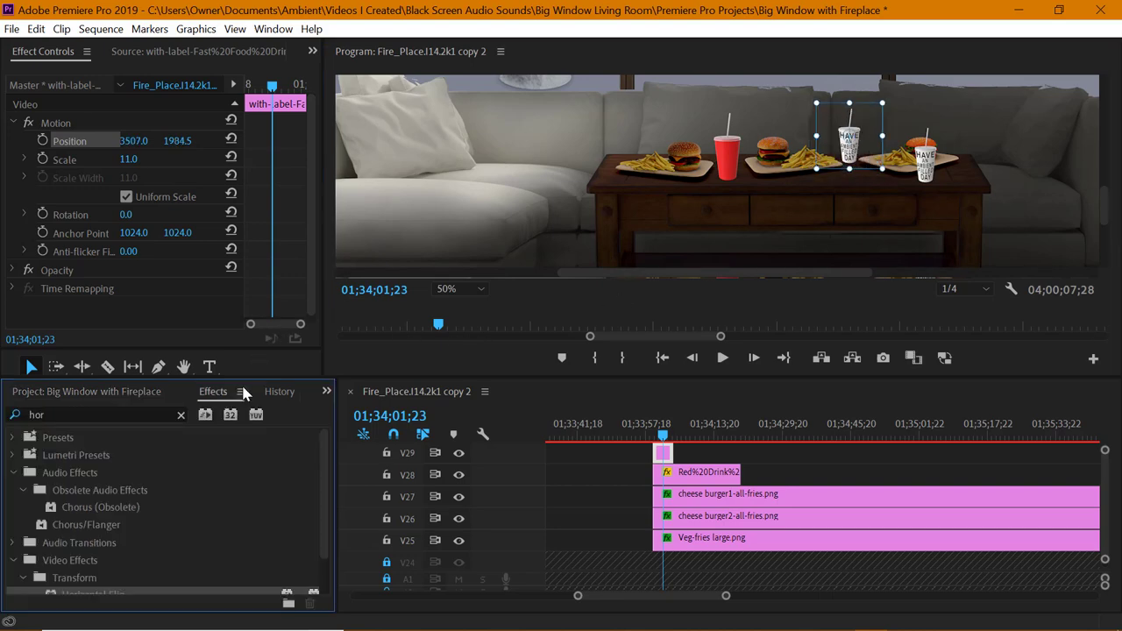
{"action": "left_click", "coordinate": [133, 412]}
{"action": "type", "text": "brigh"}
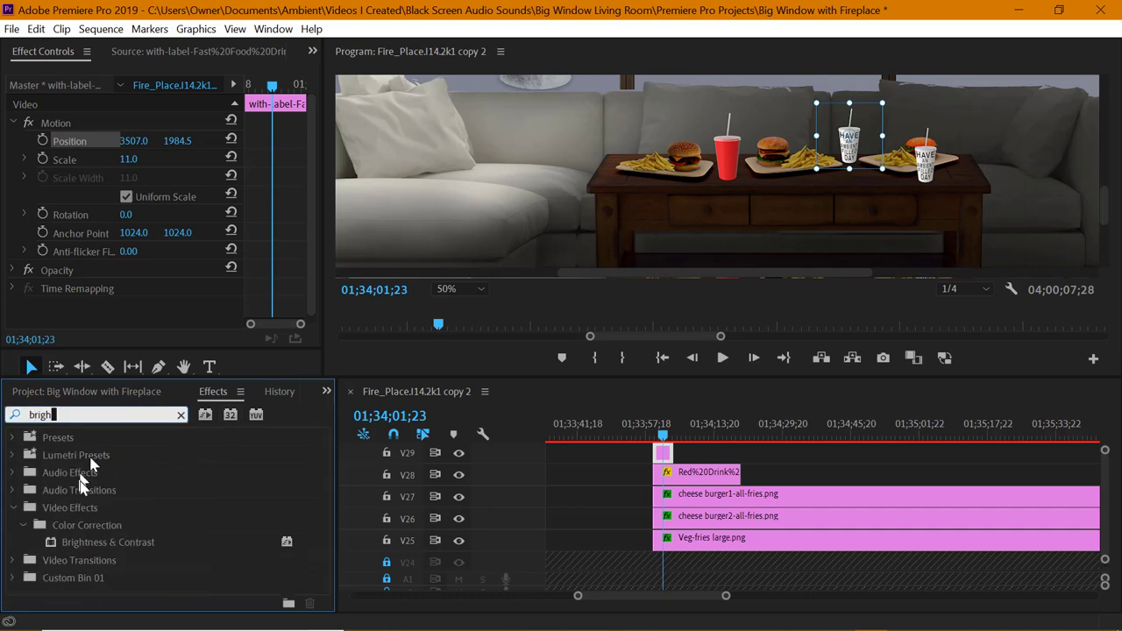
{"action": "left_click_drag", "start_coordinate": [127, 545], "coordinate": [663, 455]}
{"action": "left_click_drag", "start_coordinate": [257, 541], "coordinate": [516, 518]}
{"action": "scroll", "coordinate": [682, 503], "scroll_direction": "up", "scroll_amount": 1}
Extend the V29 cup clip past the end of the red cup clip and the V30 cup clip to just before it
{"action": "left_click_drag", "start_coordinate": [675, 464], "coordinate": [672, 459]}
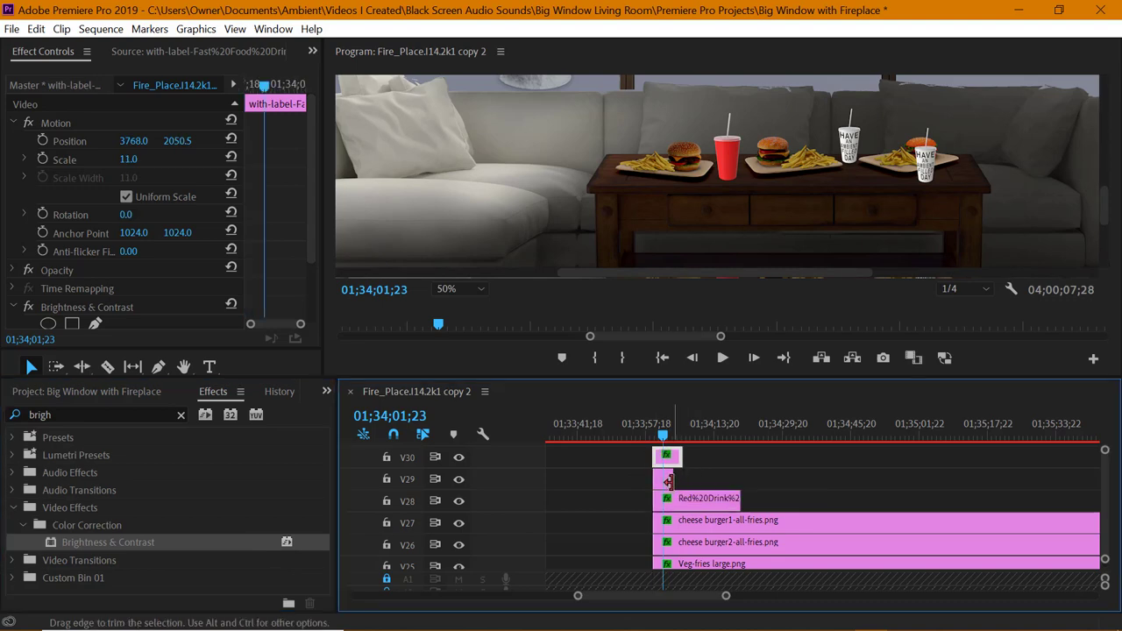
{"action": "mouse_move", "coordinate": [778, 479]}
{"action": "left_mouse_down"}
{"action": "mouse_move", "coordinate": [764, 476]}
{"action": "mouse_move", "coordinate": [774, 478]}
{"action": "left_mouse_up"}
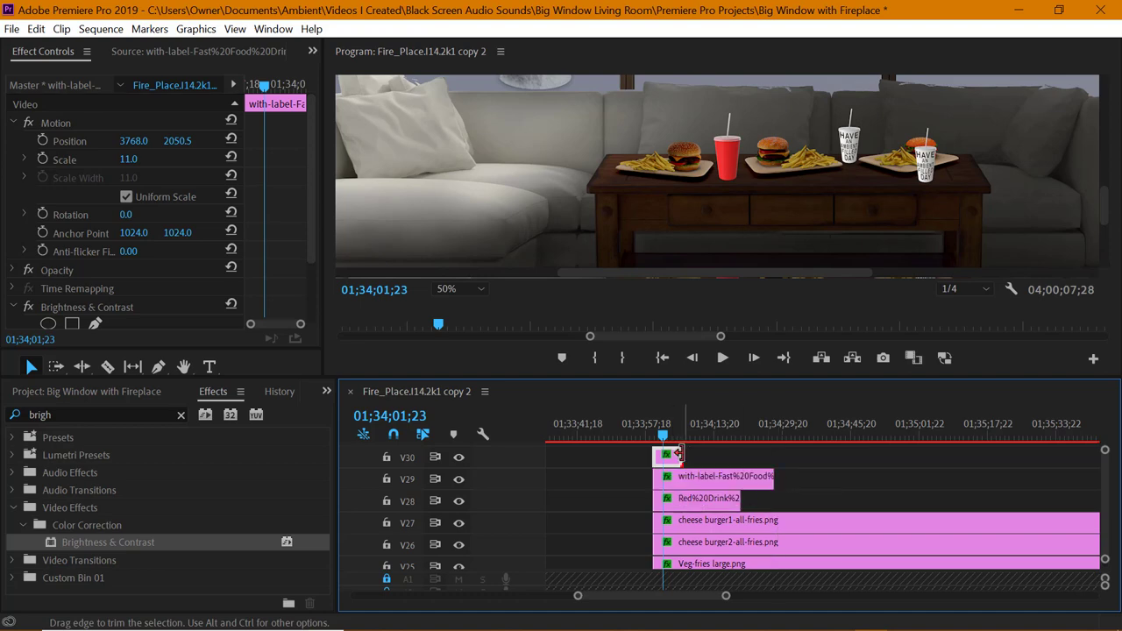
{"action": "left_click_drag", "start_coordinate": [680, 456], "coordinate": [725, 455]}
Find the Drop Shadow effect and apply it to the three drink cup clips
{"action": "left_click", "coordinate": [182, 416]}
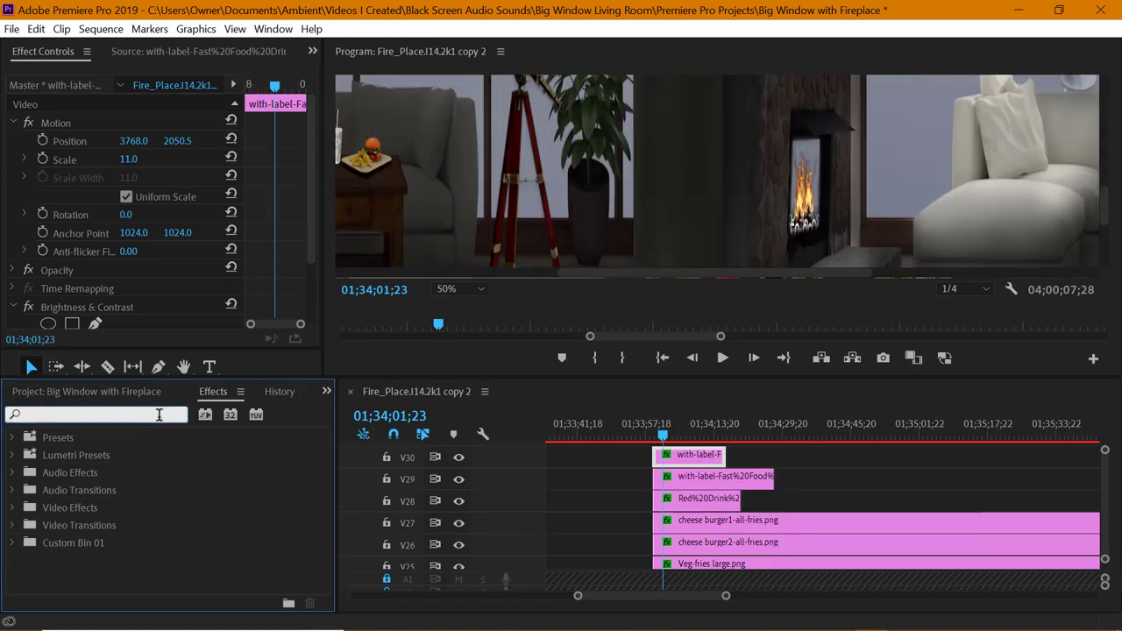
{"action": "type", "text": "drop"}
{"action": "left_click_drag", "start_coordinate": [99, 580], "coordinate": [684, 457]}
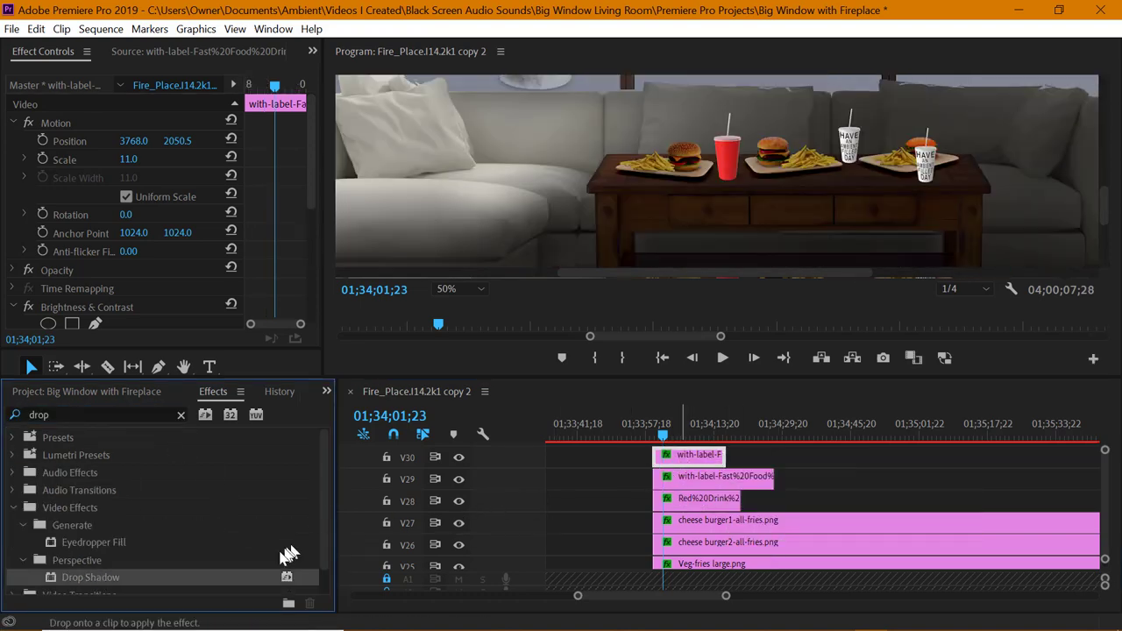
{"action": "left_click_drag", "start_coordinate": [257, 579], "coordinate": [686, 456]}
Darken the labelled cup on V30 by lowering its Brightness
{"action": "scroll", "coordinate": [316, 226], "scroll_direction": "down", "scroll_amount": 2}
{"action": "scroll", "coordinate": [318, 295], "scroll_direction": "down", "scroll_amount": 4}
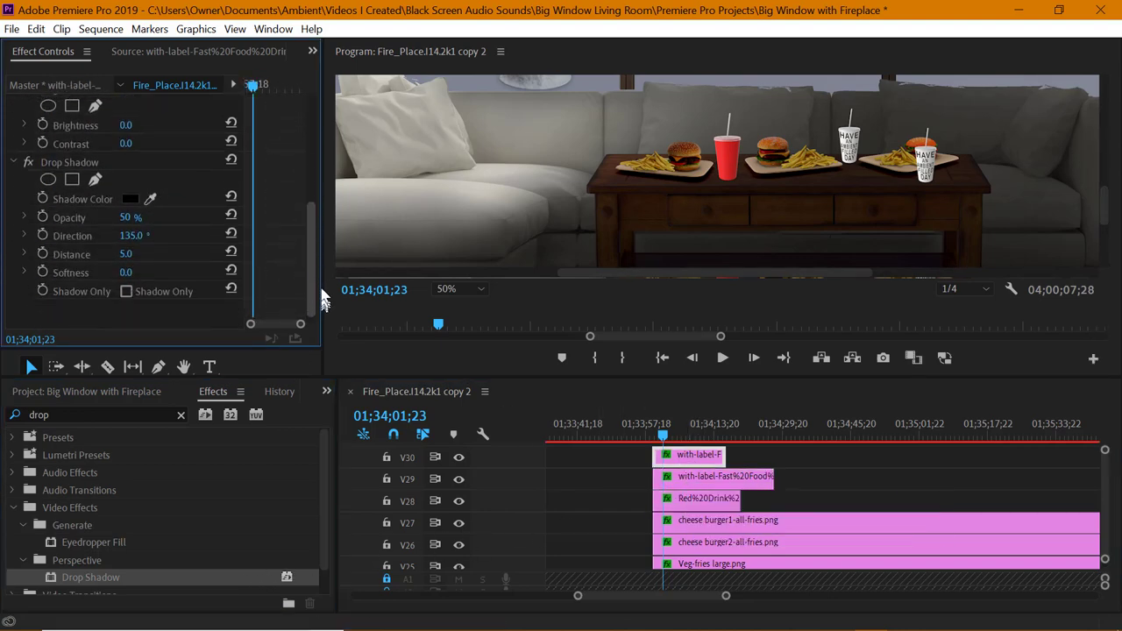
{"action": "scroll", "coordinate": [318, 296], "scroll_direction": "up", "scroll_amount": 2}
{"action": "left_click", "coordinate": [24, 193]}
{"action": "left_click", "coordinate": [125, 228]}
{"action": "left_click_drag", "start_coordinate": [126, 226], "coordinate": [65, 226]}
Lower the Brightness of the V29 labelled cup to about -73.1 and of the red cup to about -66.7
{"action": "left_click", "coordinate": [693, 478]}
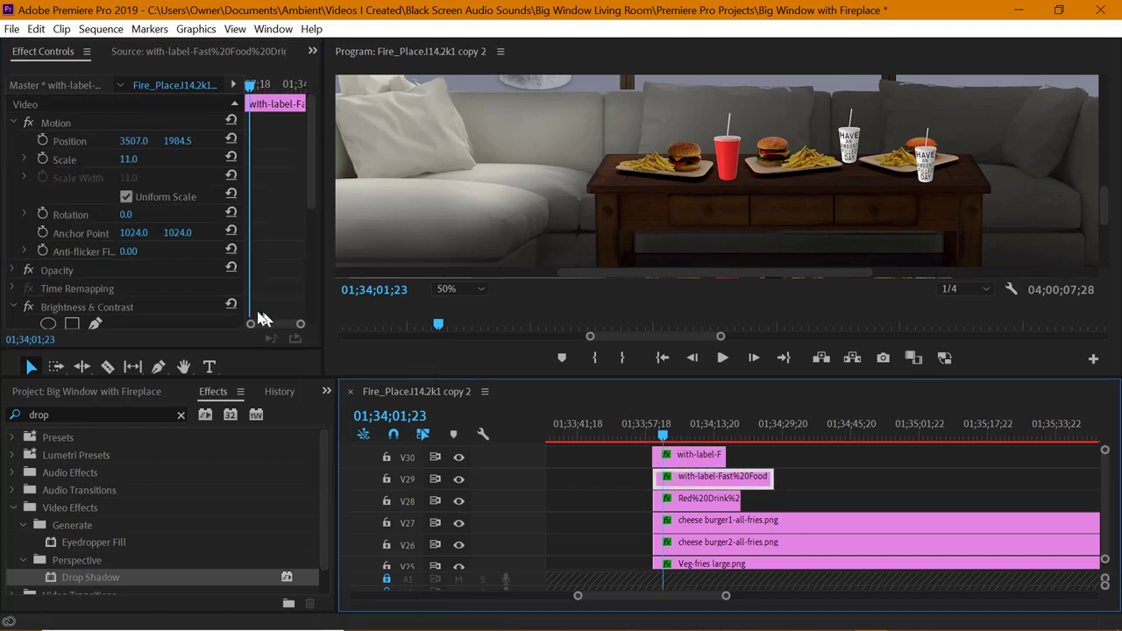
{"action": "scroll", "coordinate": [258, 317], "scroll_direction": "down", "scroll_amount": 2}
{"action": "left_click", "coordinate": [25, 255]}
{"action": "left_click_drag", "start_coordinate": [129, 292], "coordinate": [70, 293]}
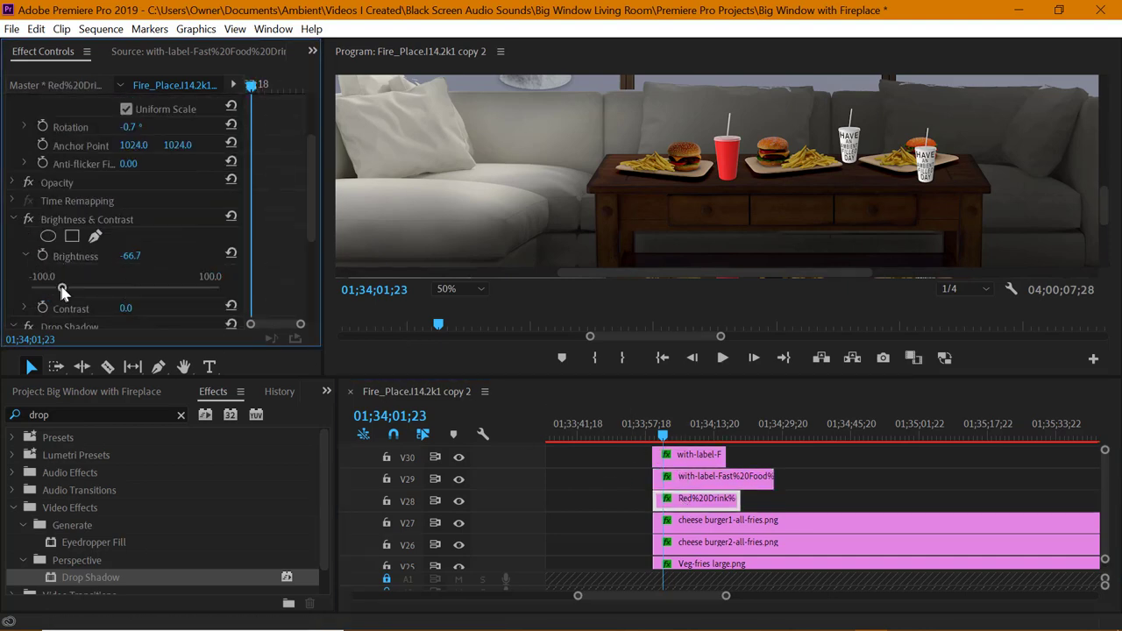
Set the red cup's drop shadow to a direction of about 168° and a distance of about 9.4
{"action": "left_click", "coordinate": [687, 457]}
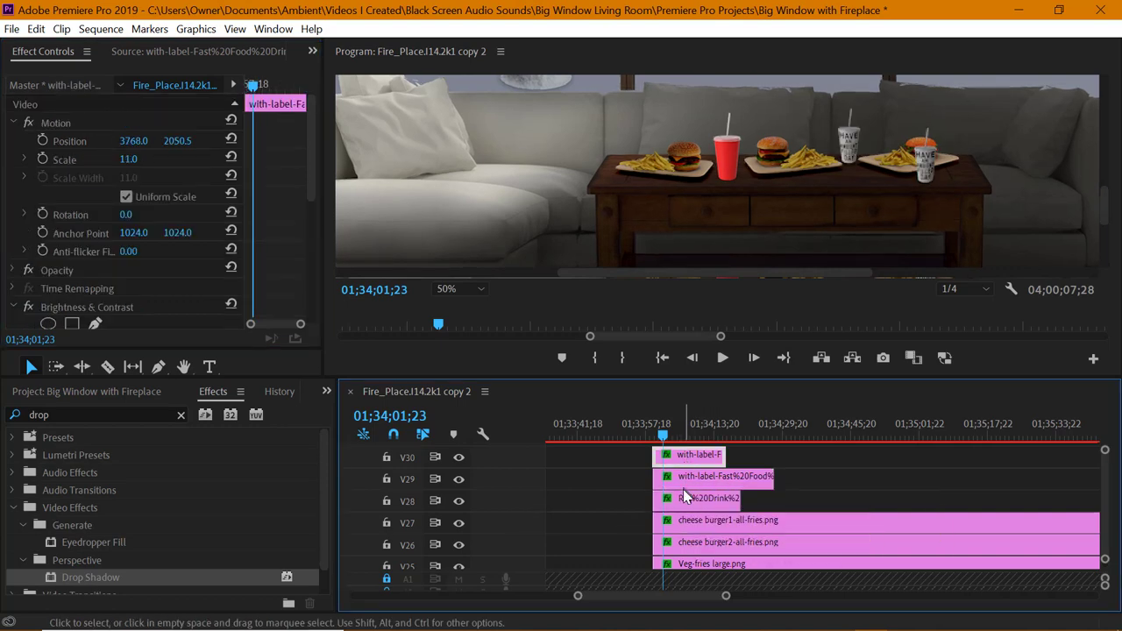
{"action": "left_click", "coordinate": [704, 502]}
{"action": "scroll", "coordinate": [150, 291], "scroll_direction": "down", "scroll_amount": 2}
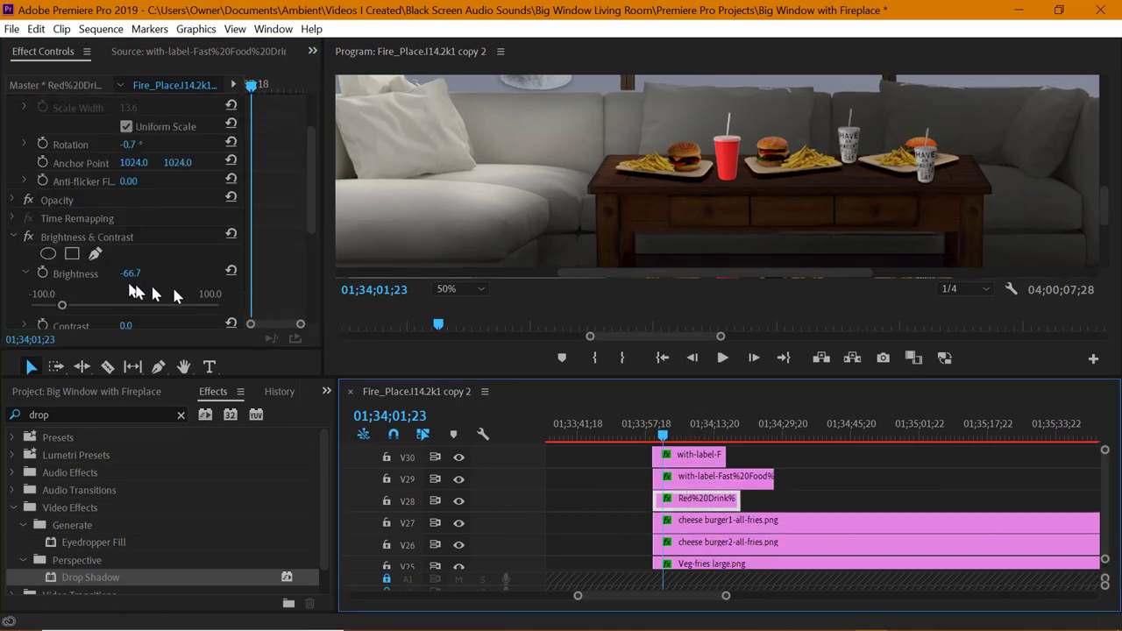
{"action": "scroll", "coordinate": [104, 263], "scroll_direction": "down", "scroll_amount": 2}
{"action": "scroll", "coordinate": [82, 263], "scroll_direction": "down", "scroll_amount": 2}
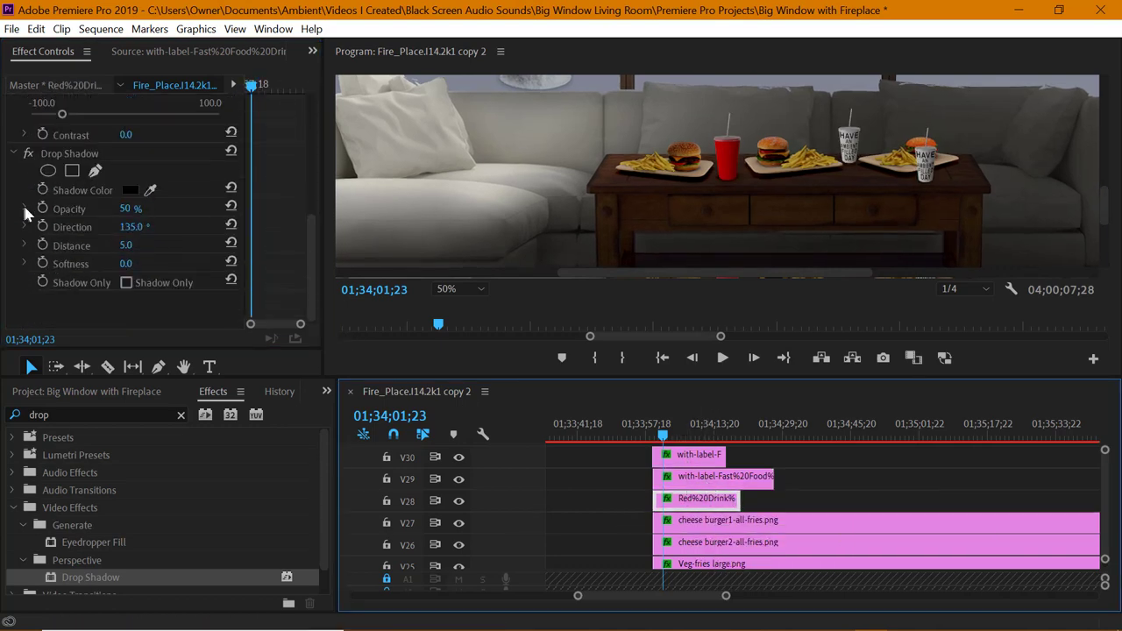
{"action": "left_click", "coordinate": [25, 208]}
{"action": "left_click", "coordinate": [26, 261]}
{"action": "left_click_drag", "start_coordinate": [136, 288], "coordinate": [134, 289]}
{"action": "scroll", "coordinate": [170, 282], "scroll_direction": "down", "scroll_amount": 2}
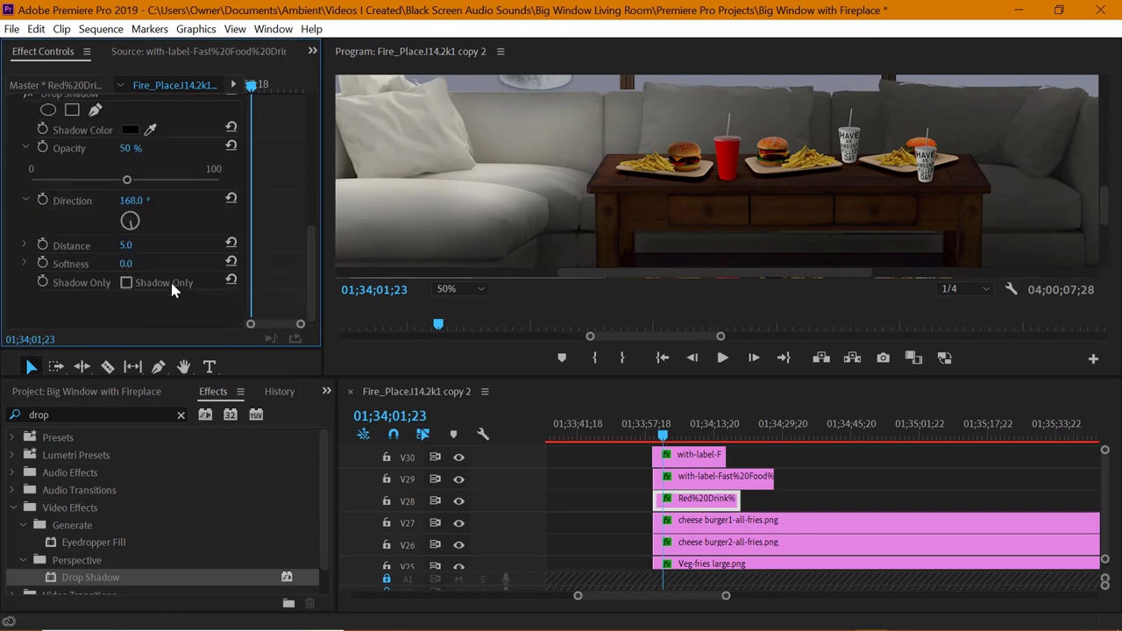
{"action": "left_click", "coordinate": [25, 244]}
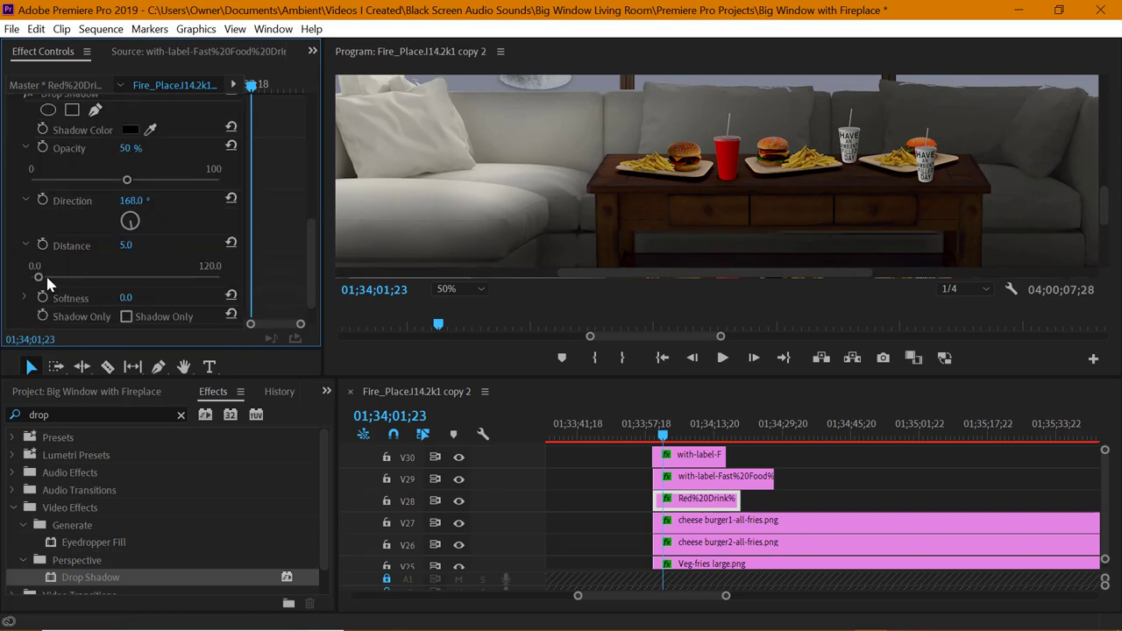
{"action": "left_click_drag", "start_coordinate": [48, 280], "coordinate": [46, 280]}
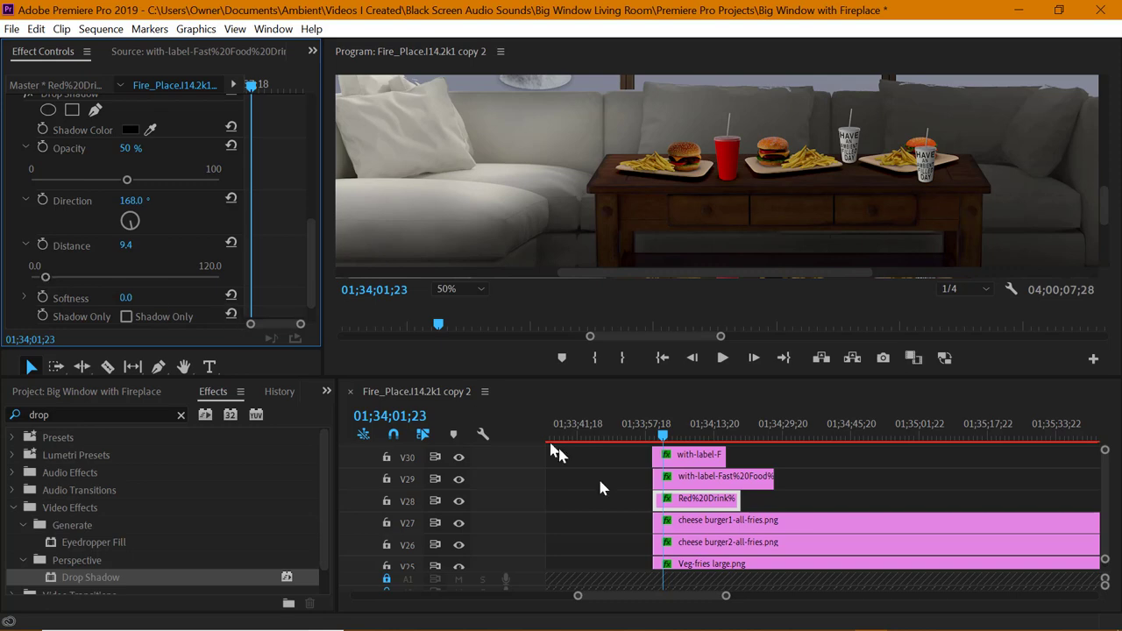
Set the drop shadow direction of the V29 labelled cup to about 168.7°
{"action": "left_click", "coordinate": [701, 478]}
{"action": "scroll", "coordinate": [79, 263], "scroll_direction": "down", "scroll_amount": 5}
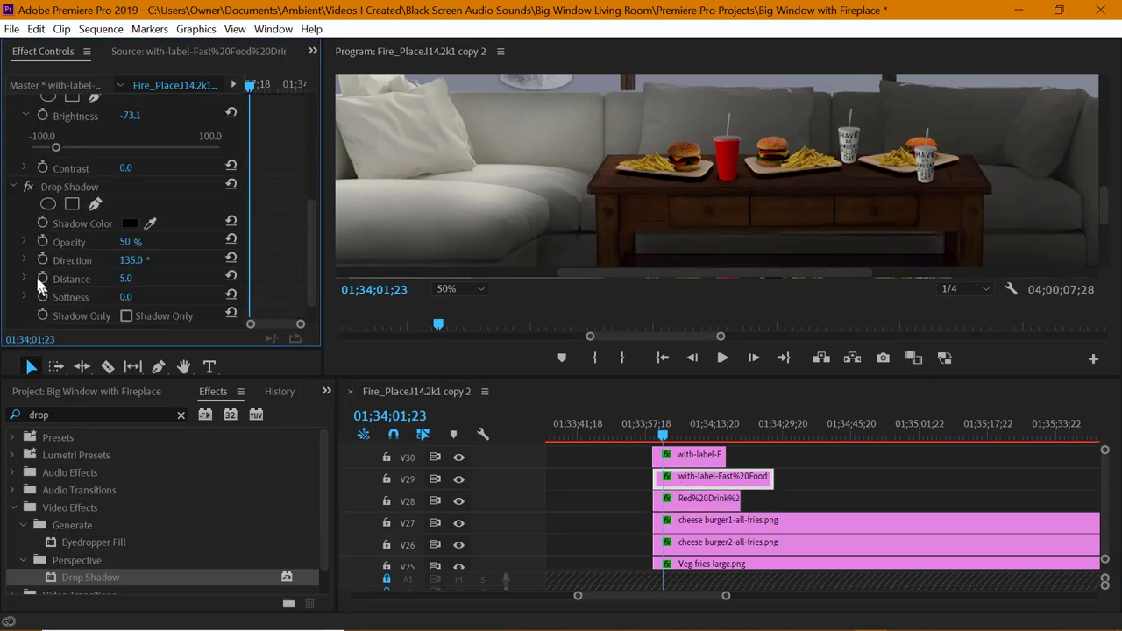
{"action": "left_click", "coordinate": [25, 241]}
{"action": "left_click", "coordinate": [26, 293]}
{"action": "scroll", "coordinate": [44, 289], "scroll_direction": "down", "scroll_amount": 2}
{"action": "left_click", "coordinate": [132, 268]}
{"action": "left_click", "coordinate": [25, 285]}
{"action": "scroll", "coordinate": [30, 271], "scroll_direction": "down", "scroll_amount": 2}
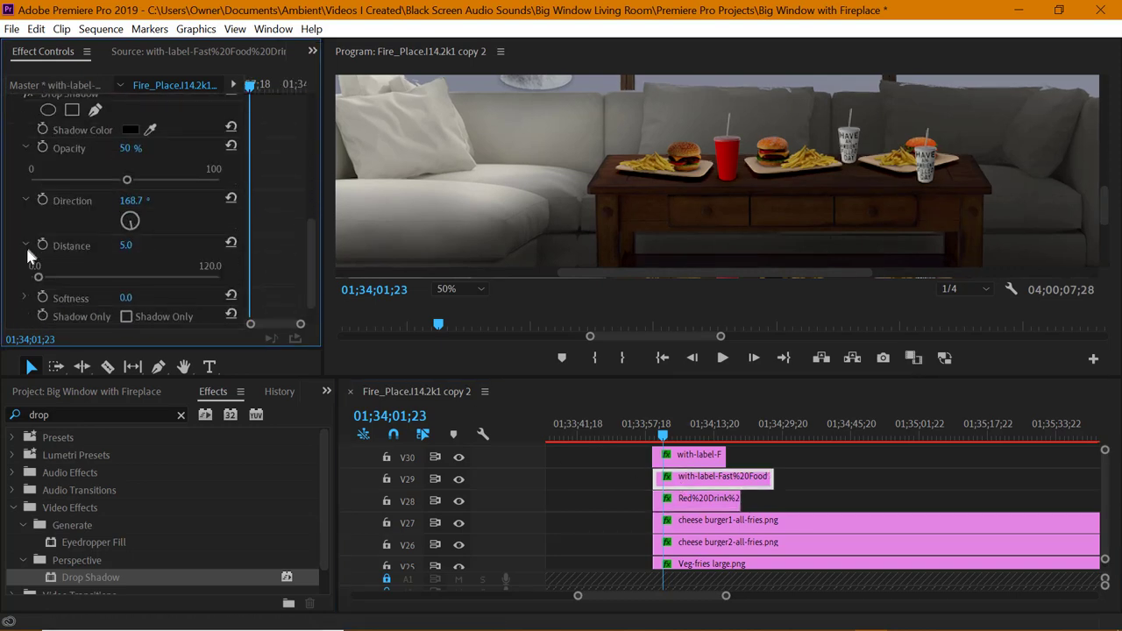
Set the red cup's drop shadow direction to about 183.4° and enlarge the program preview to 75%
{"action": "left_click", "coordinate": [699, 499]}
{"action": "scroll", "coordinate": [52, 211], "scroll_direction": "down", "scroll_amount": 5}
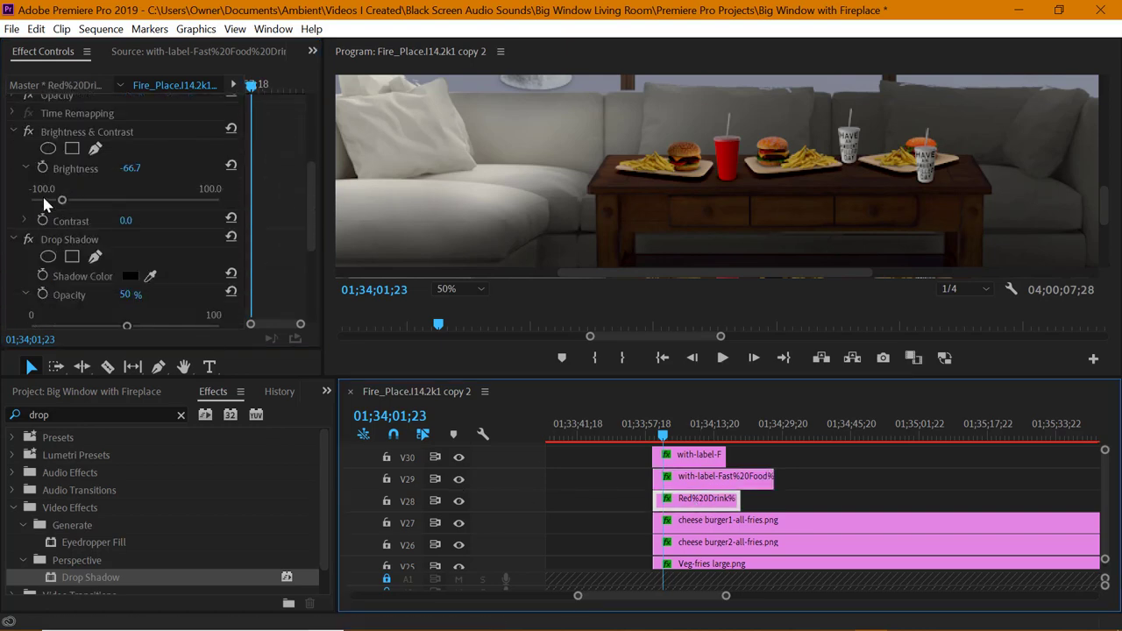
{"action": "left_click", "coordinate": [42, 203]}
{"action": "scroll", "coordinate": [35, 241], "scroll_direction": "down", "scroll_amount": 3}
{"action": "left_click_drag", "start_coordinate": [123, 229], "coordinate": [129, 241]}
{"action": "scroll", "coordinate": [127, 254], "scroll_direction": "down", "scroll_amount": 1}
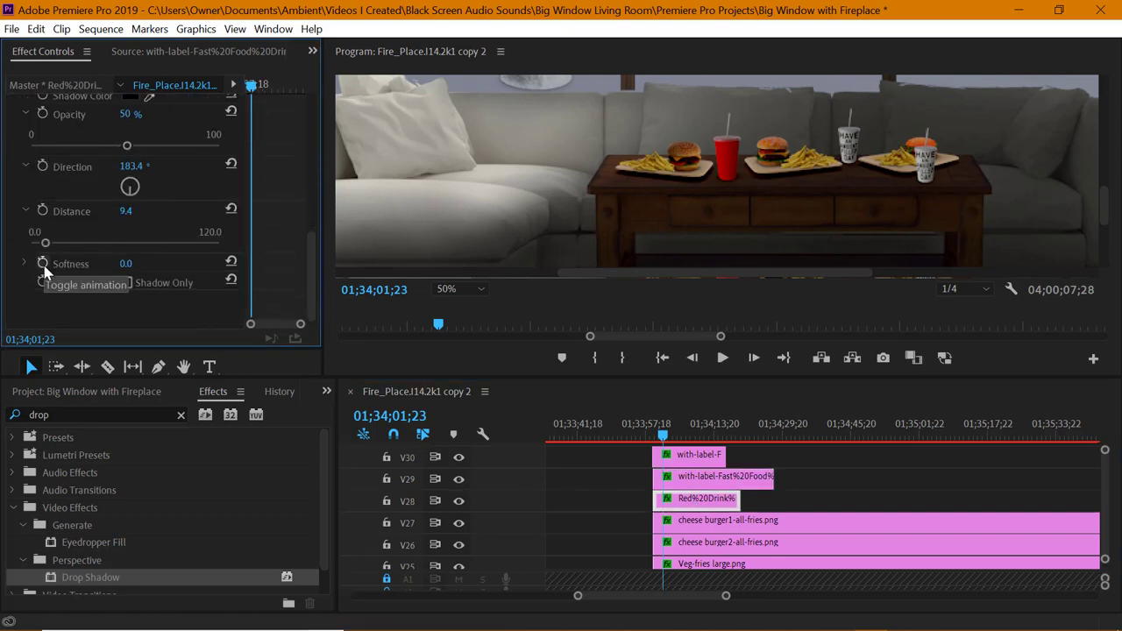
{"action": "left_click", "coordinate": [478, 290]}
{"action": "left_click", "coordinate": [484, 389]}
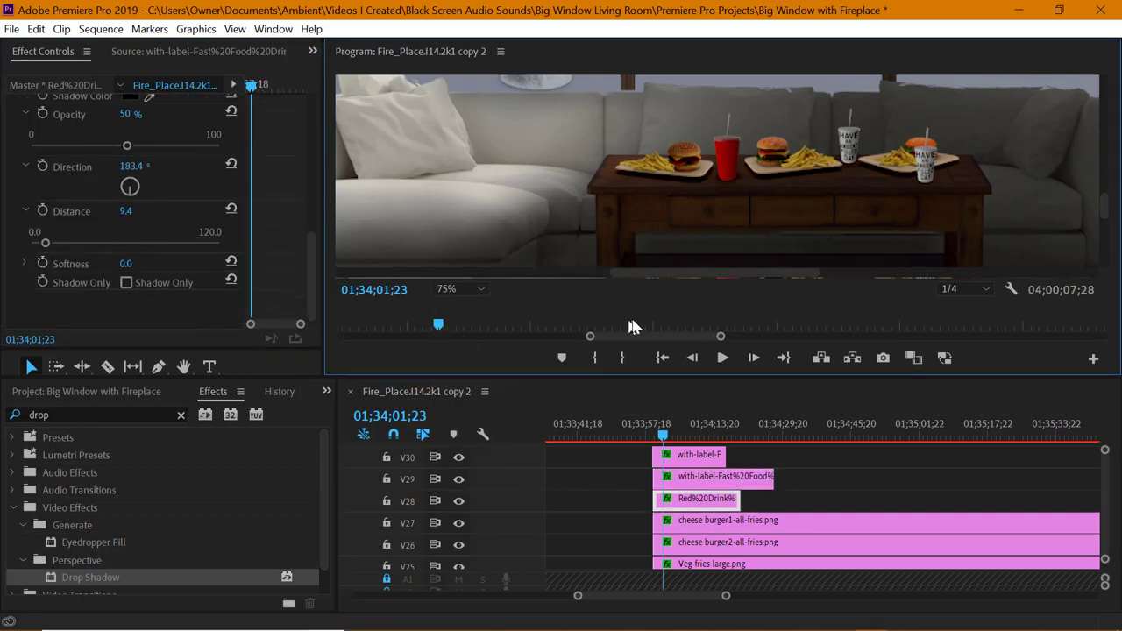
Unlock track V22, which holds the pink toy clips, with a wider stretch of the sequence shown
{"action": "scroll", "coordinate": [755, 465], "scroll_direction": "right", "scroll_amount": 1}
{"action": "scroll", "coordinate": [752, 470], "scroll_direction": "down", "scroll_amount": 5}
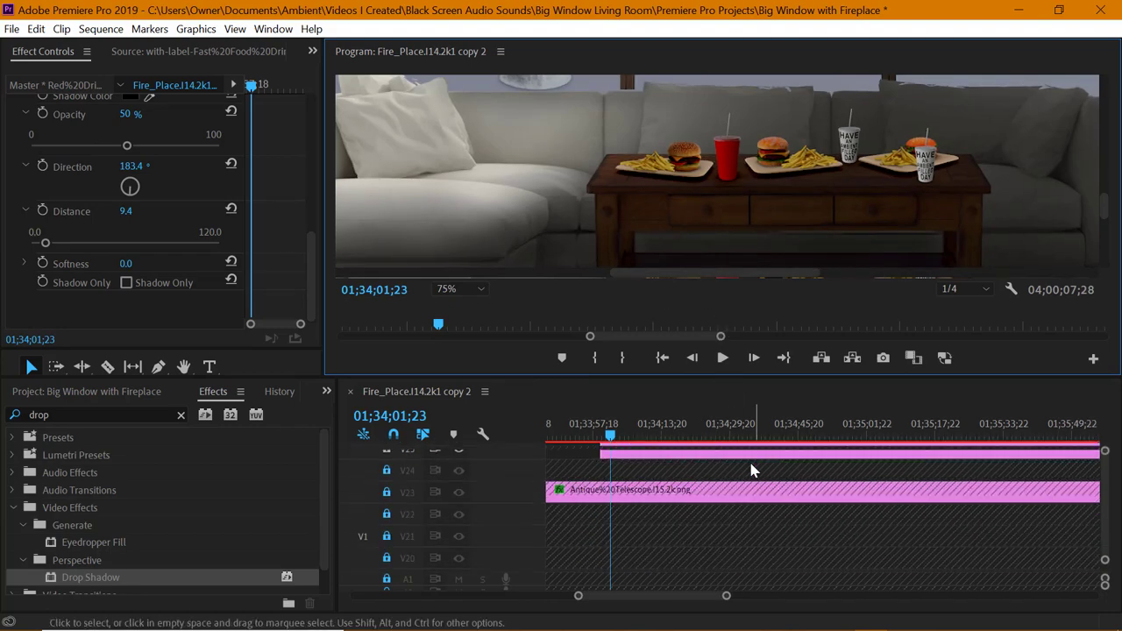
{"action": "scroll", "coordinate": [752, 469], "scroll_direction": "down", "scroll_amount": 5}
{"action": "scroll", "coordinate": [753, 469], "scroll_direction": "up", "scroll_amount": 5}
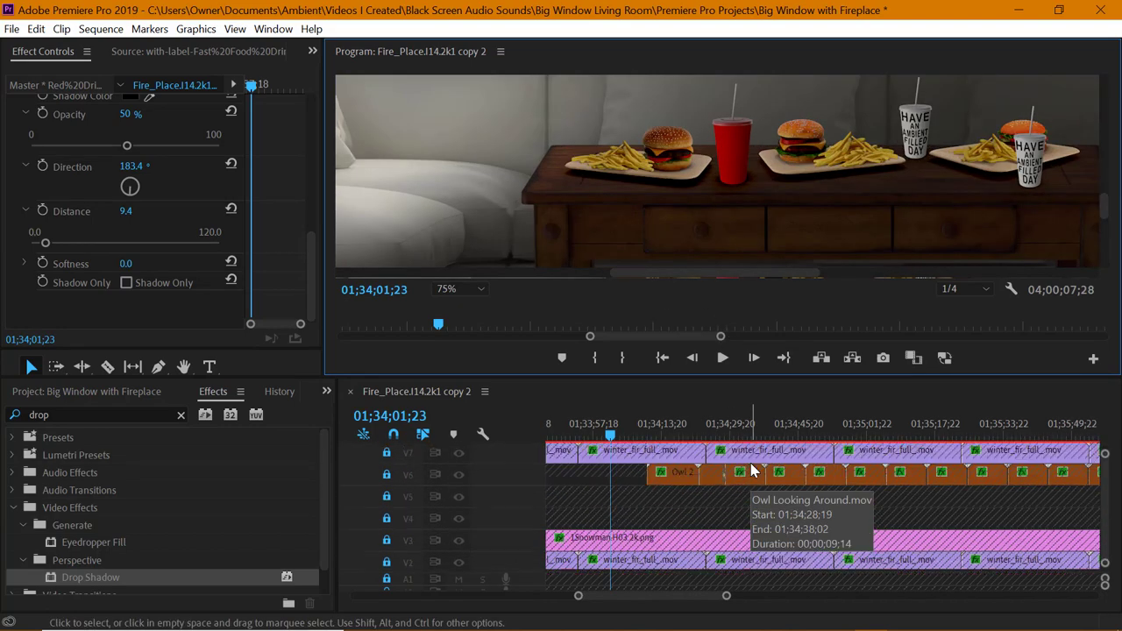
{"action": "scroll", "coordinate": [752, 471], "scroll_direction": "up", "scroll_amount": 3}
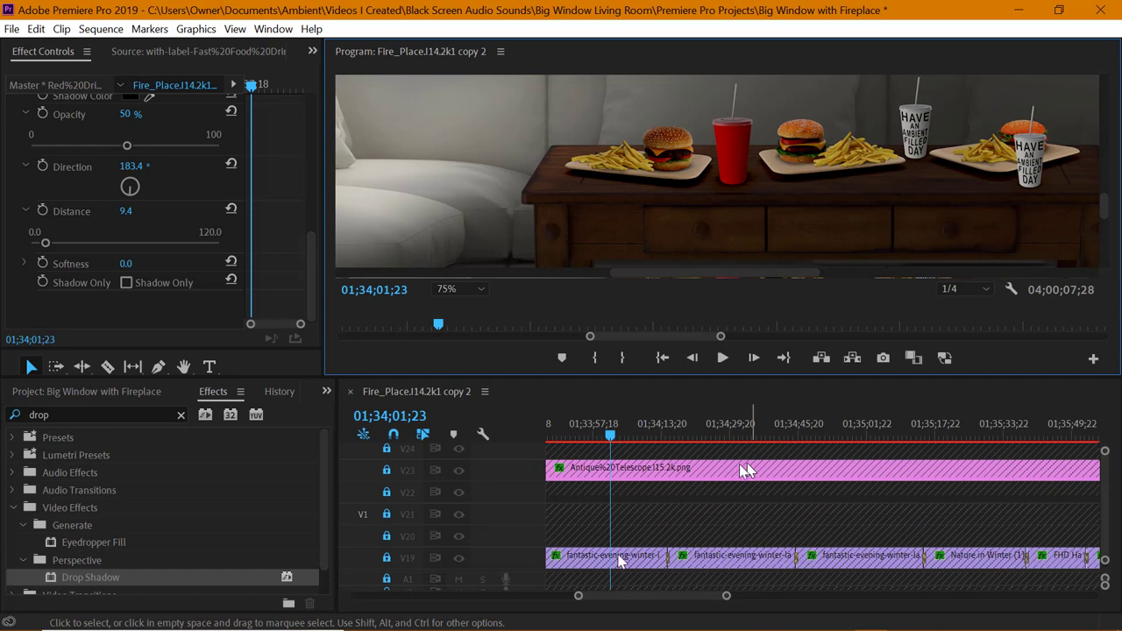
{"action": "left_click_drag", "start_coordinate": [579, 597], "coordinate": [471, 594]}
{"action": "scroll", "coordinate": [552, 600], "scroll_direction": "down", "scroll_amount": 4}
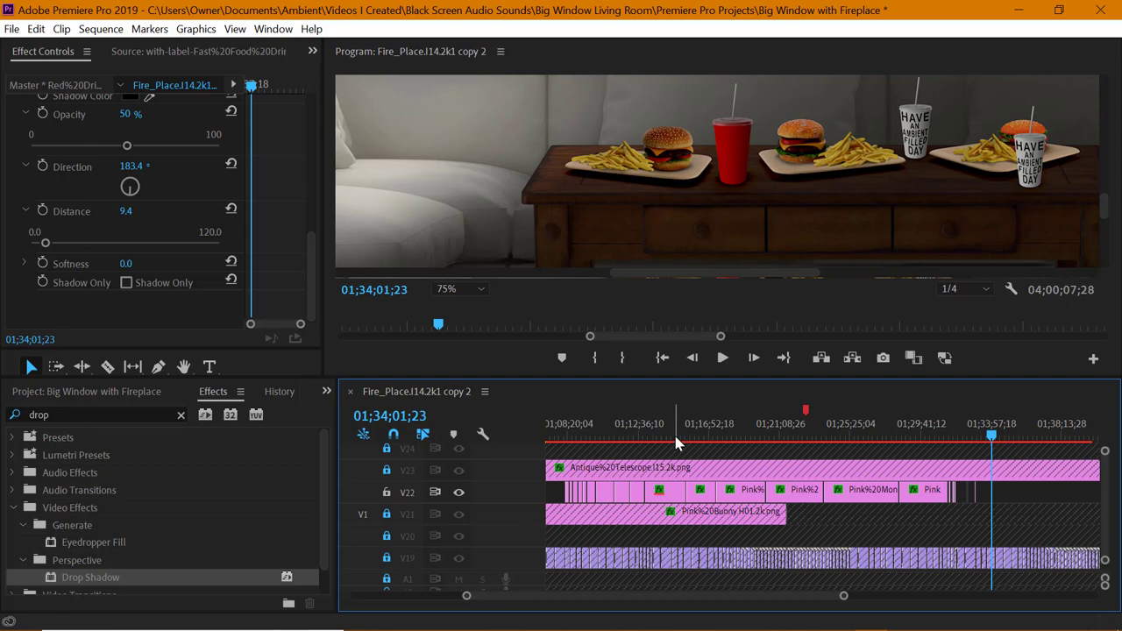
Fit the whole frame in the preview and review the pink monster car toy clips on V22 up to about 01;33;03
{"action": "left_click", "coordinate": [744, 431]}
{"action": "left_click_drag", "start_coordinate": [1107, 217], "coordinate": [1106, 247]}
{"action": "left_click", "coordinate": [849, 434]}
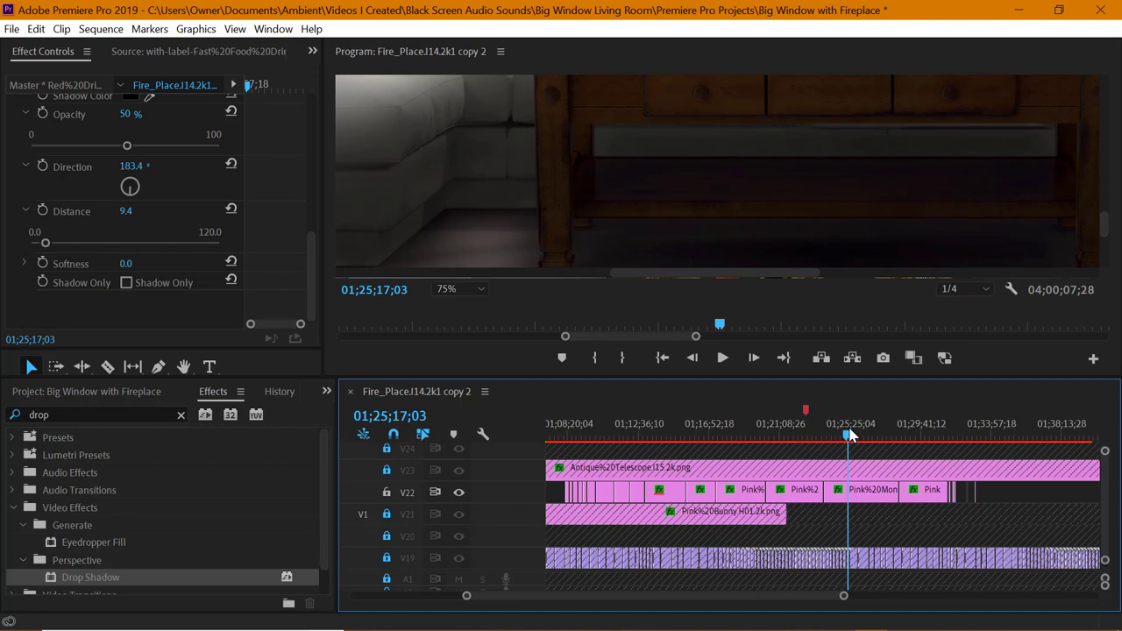
{"action": "left_click", "coordinate": [483, 289]}
{"action": "left_click", "coordinate": [476, 305]}
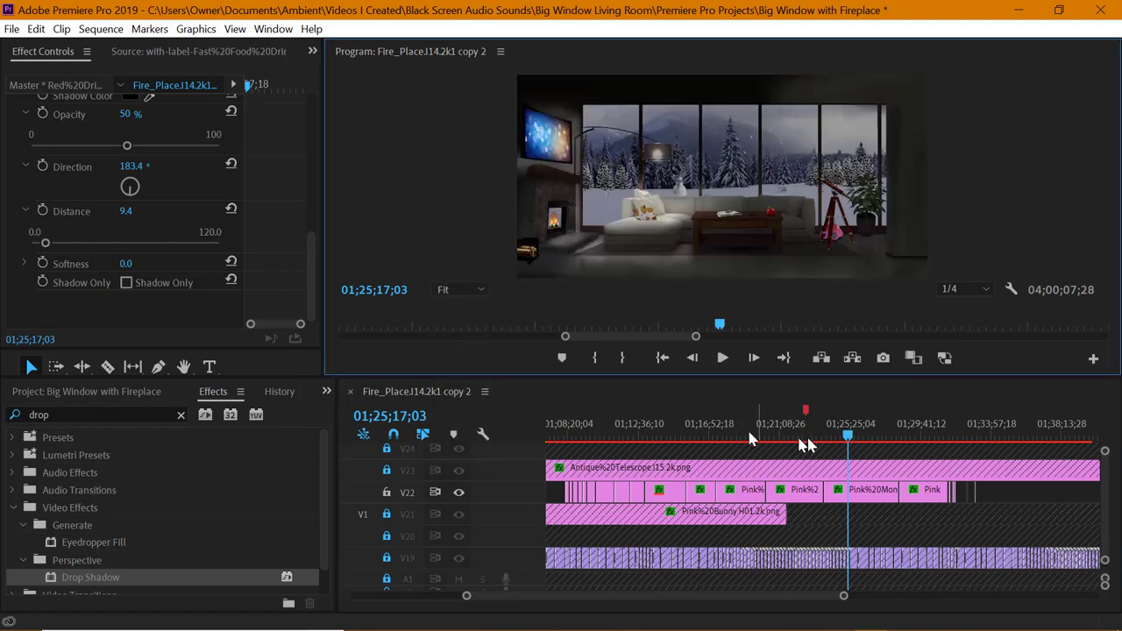
{"action": "left_click", "coordinate": [918, 436]}
{"action": "left_click", "coordinate": [956, 436]}
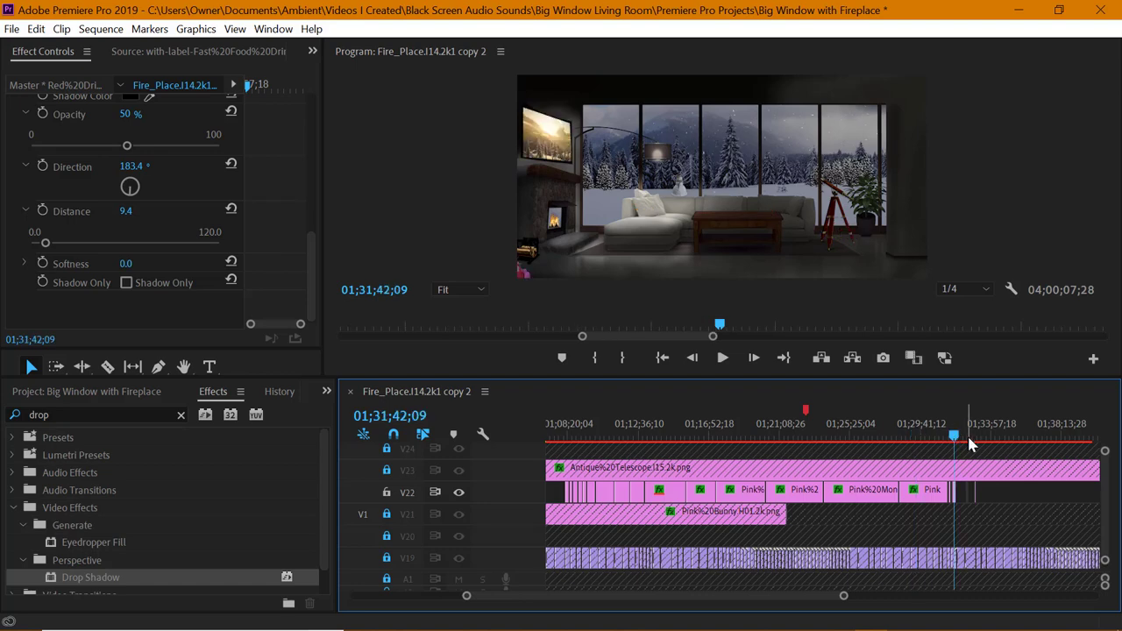
{"action": "left_click", "coordinate": [969, 436]}
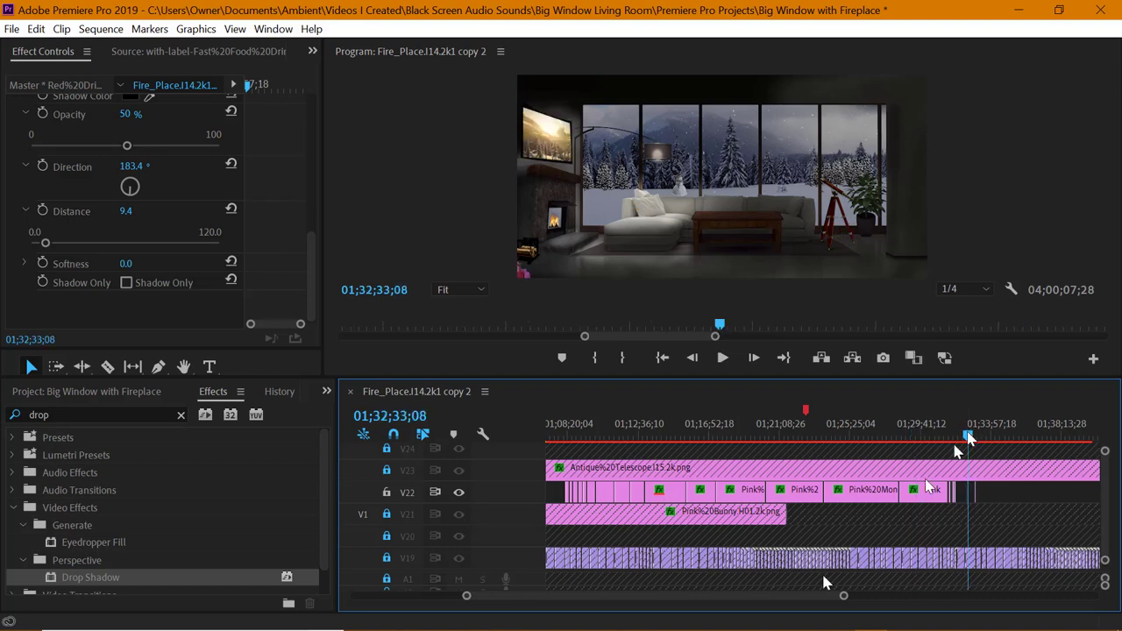
{"action": "left_click_drag", "start_coordinate": [844, 602], "coordinate": [769, 598]}
{"action": "left_click", "coordinate": [860, 436]}
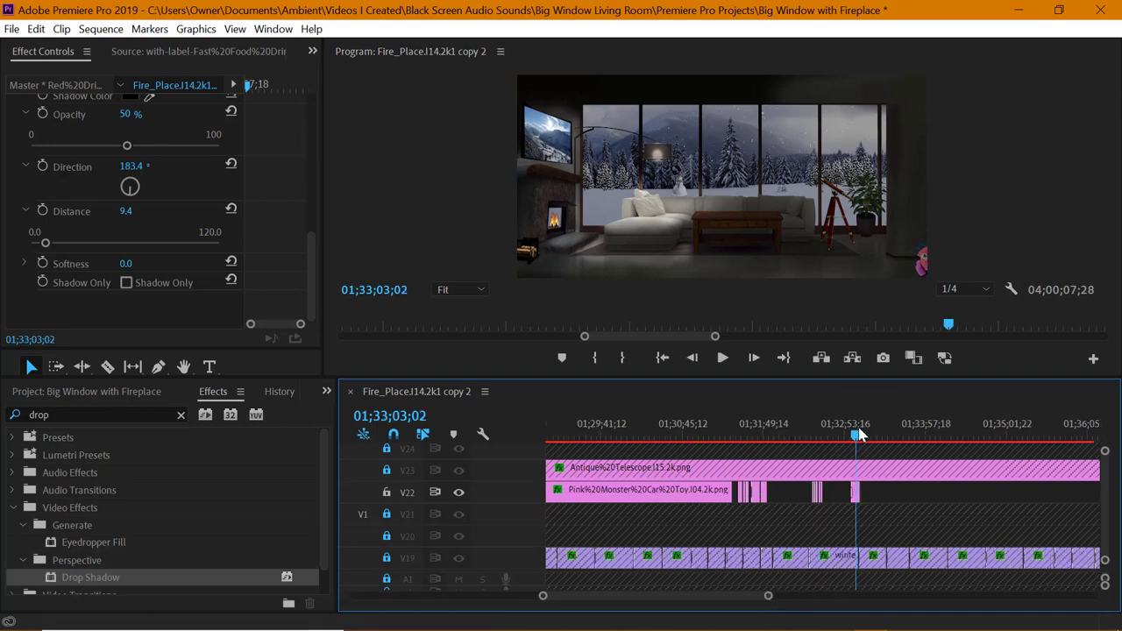
Play the toy clips from 01;33;03;02, and scrub through the group of short V22 clips around 01;54;57;12
{"action": "key", "text": "space"}
{"action": "scroll", "coordinate": [854, 473], "scroll_direction": "up", "scroll_amount": 1}
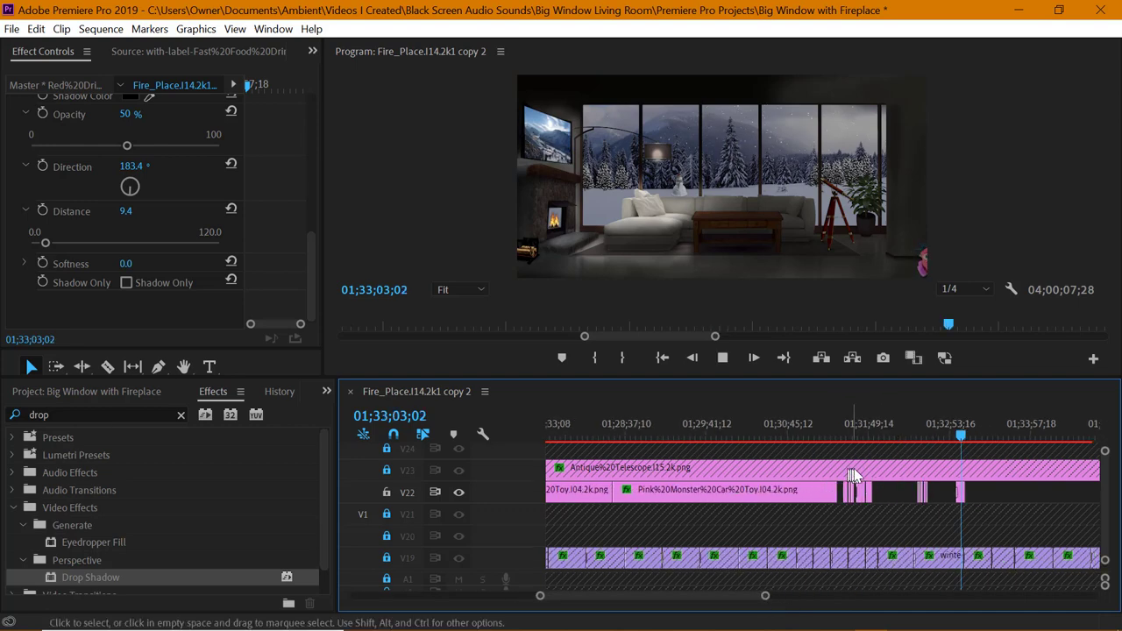
{"action": "scroll", "coordinate": [874, 466], "scroll_direction": "up", "scroll_amount": 2}
{"action": "scroll", "coordinate": [842, 469], "scroll_direction": "up", "scroll_amount": 2}
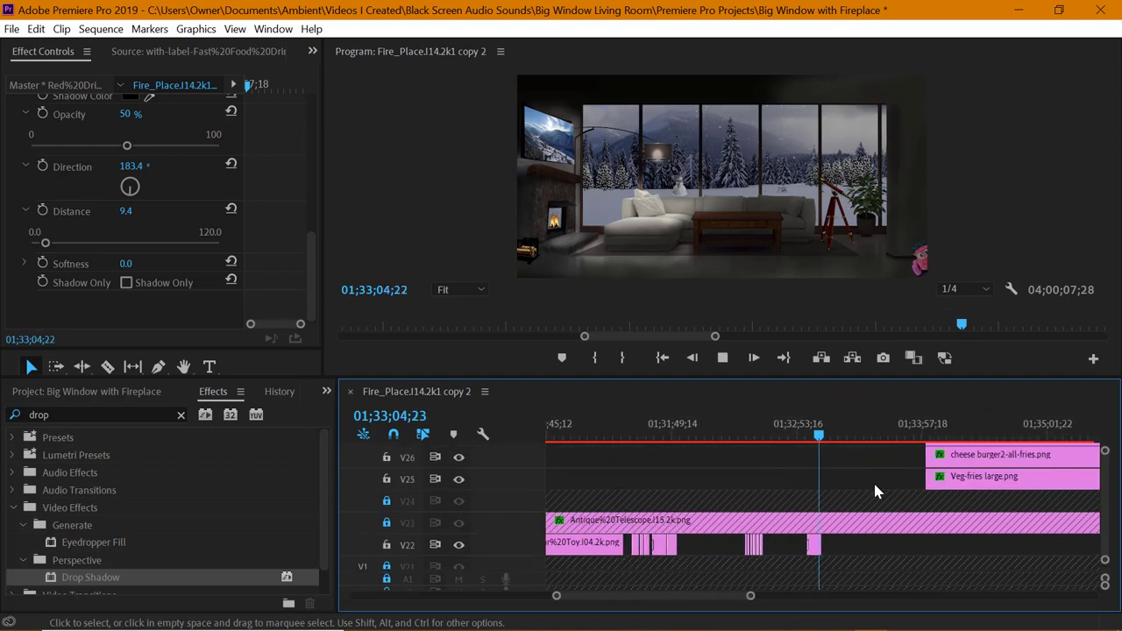
{"action": "scroll", "coordinate": [875, 485], "scroll_direction": "down", "scroll_amount": 2}
{"action": "key", "text": "space"}
{"action": "left_click_drag", "start_coordinate": [751, 597], "coordinate": [820, 596]}
{"action": "left_click", "coordinate": [1065, 437]}
{"action": "left_click", "coordinate": [783, 437]}
{"action": "left_click_drag", "start_coordinate": [785, 442], "coordinate": [805, 438]}
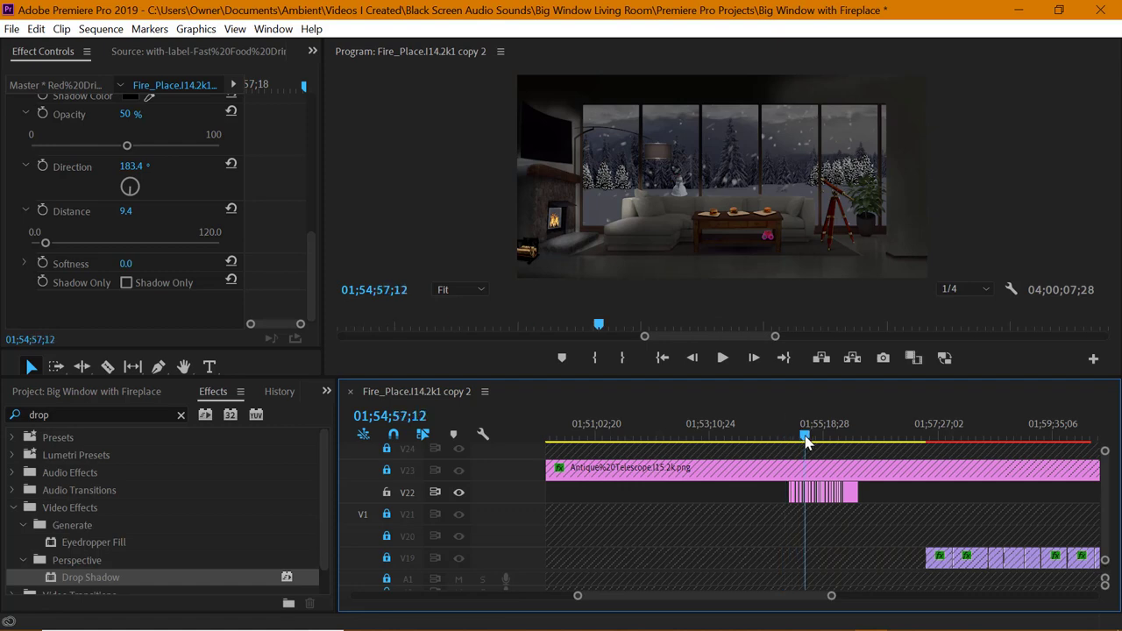
{"action": "scroll", "coordinate": [824, 495], "scroll_direction": "up", "scroll_amount": 3}
{"action": "scroll", "coordinate": [831, 497], "scroll_direction": "down", "scroll_amount": 1}
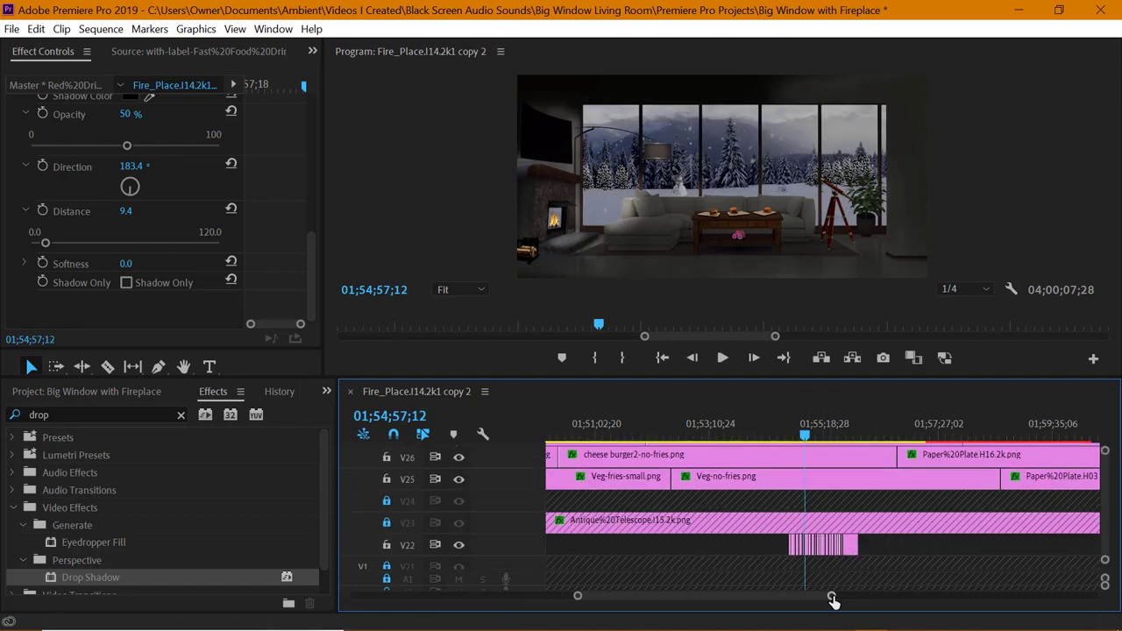
Copy the short pink toy clips near 01;55 and paste them on V22 so they end at 01;38;53;19 and again at 01;46;10;11
{"action": "left_click_drag", "start_coordinate": [832, 597], "coordinate": [804, 596]}
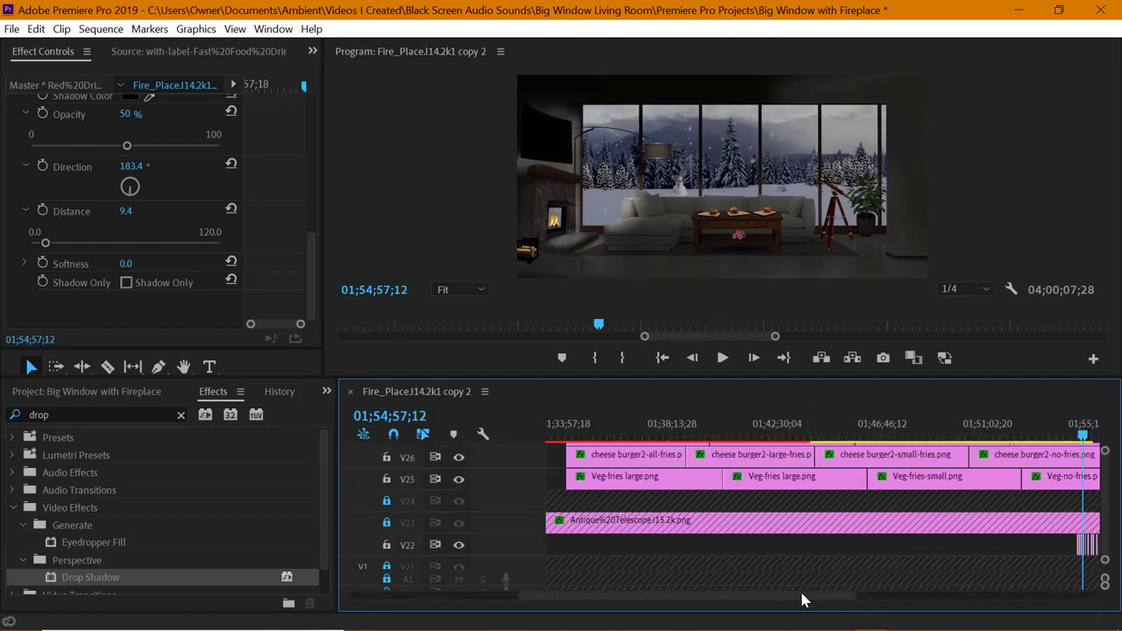
{"action": "left_click_drag", "start_coordinate": [1057, 543], "coordinate": [1035, 534]}
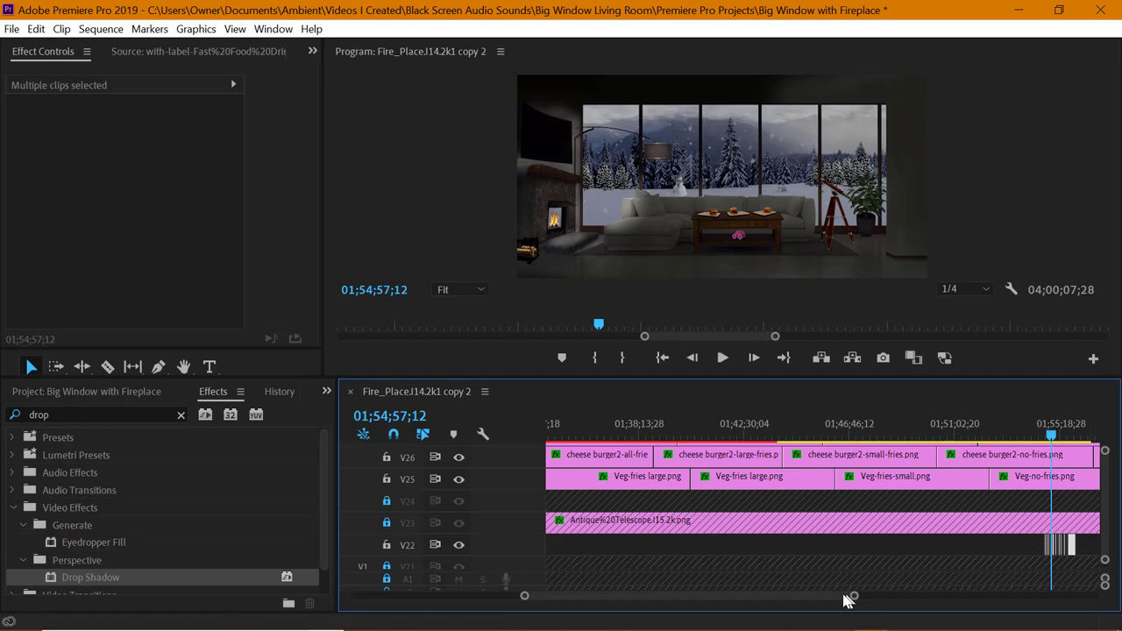
{"action": "left_click_drag", "start_coordinate": [852, 599], "coordinate": [795, 601]}
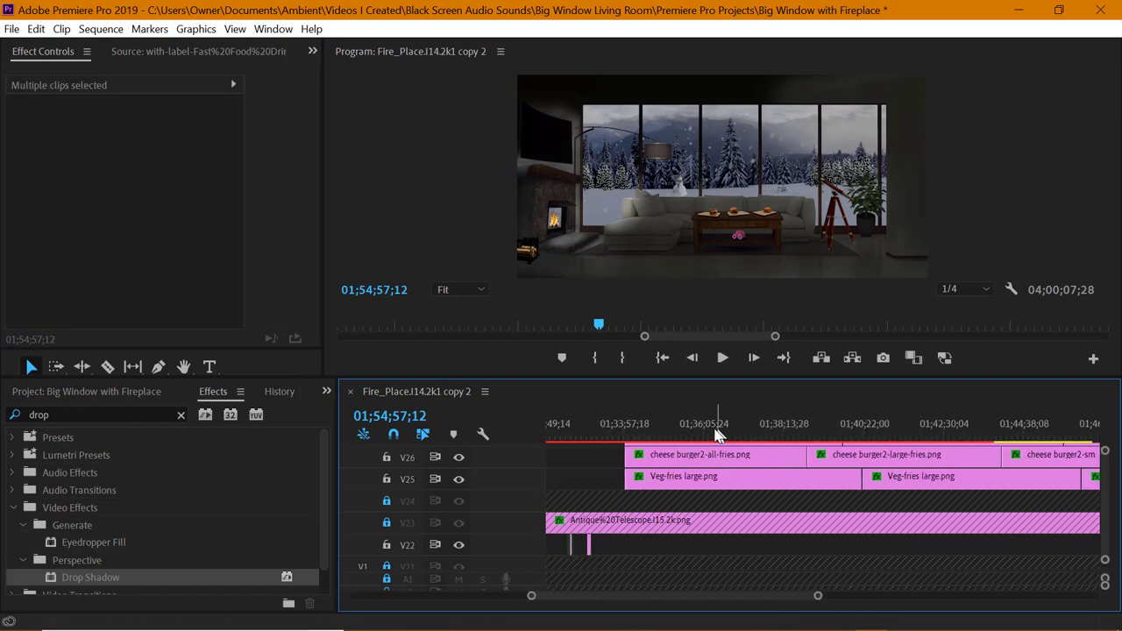
{"action": "left_click_drag", "start_coordinate": [707, 432], "coordinate": [807, 433]}
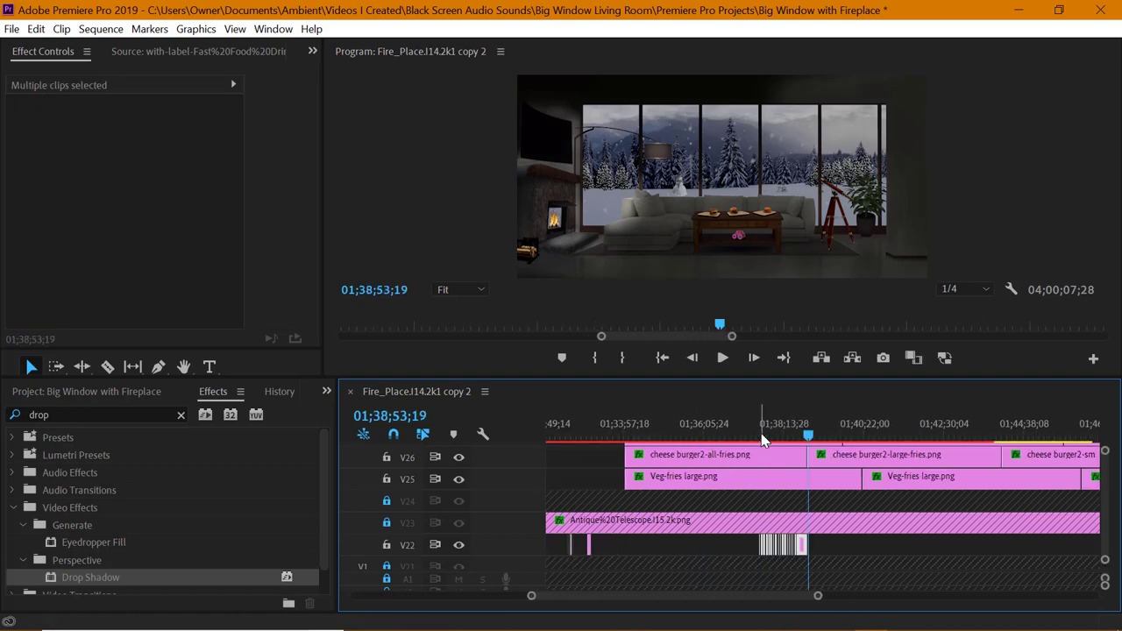
{"action": "left_click_drag", "start_coordinate": [801, 597], "coordinate": [889, 597]}
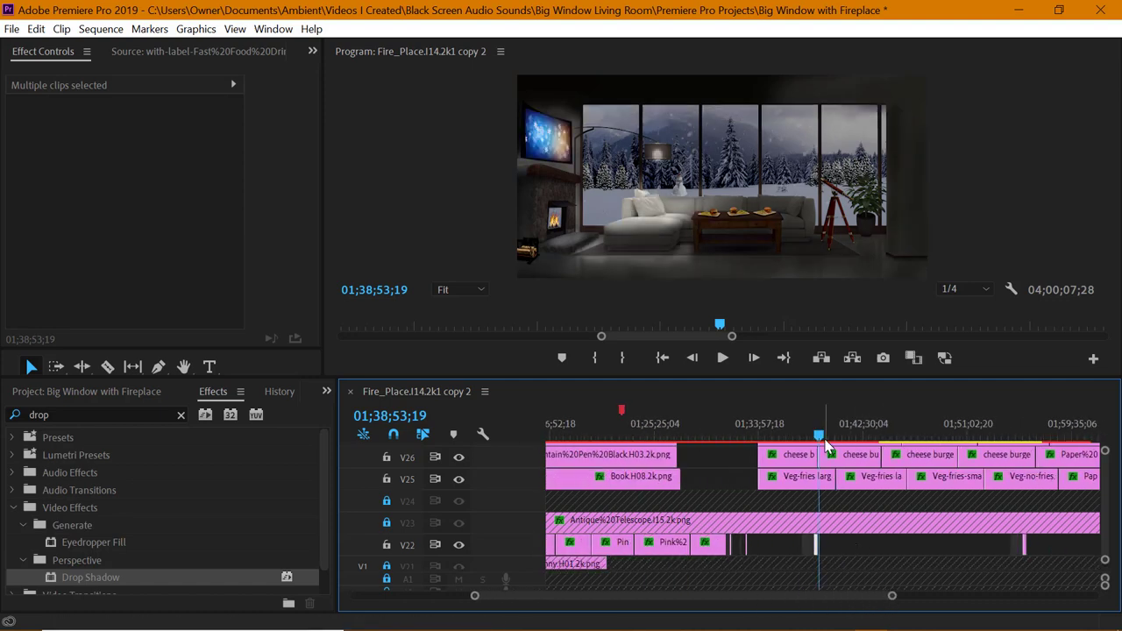
{"action": "left_click_drag", "start_coordinate": [828, 447], "coordinate": [908, 439]}
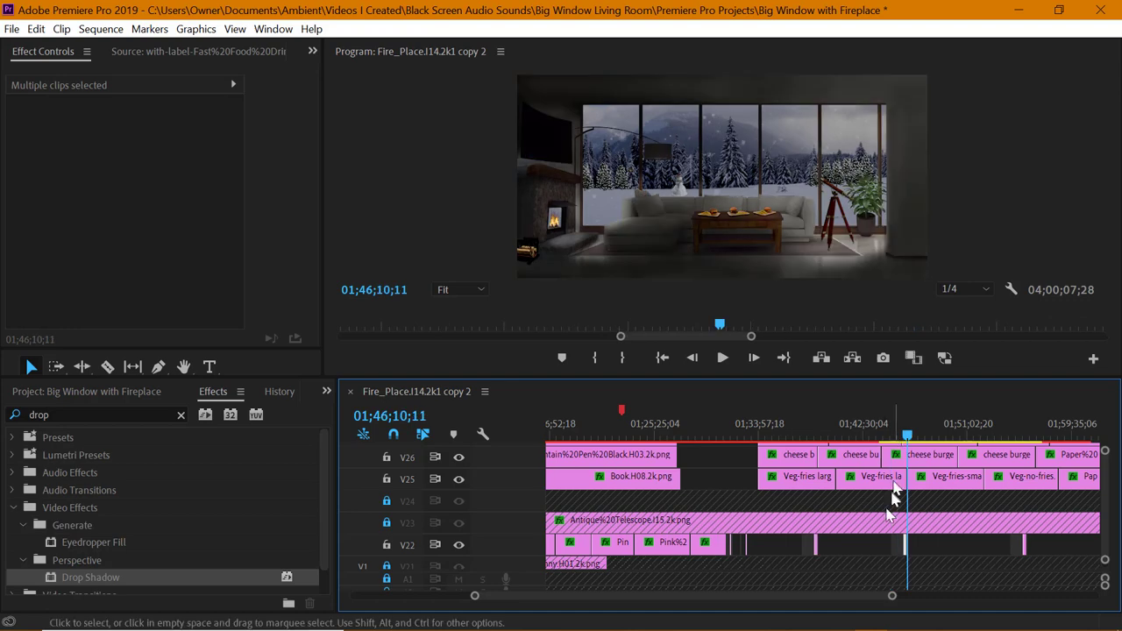
Extend the three drink cup clips on V28, V29 and V30 to a common end point shortly after 01;35;01;22
{"action": "left_click_drag", "start_coordinate": [844, 596], "coordinate": [919, 597]}
{"action": "scroll", "coordinate": [756, 492], "scroll_direction": "up", "scroll_amount": 3}
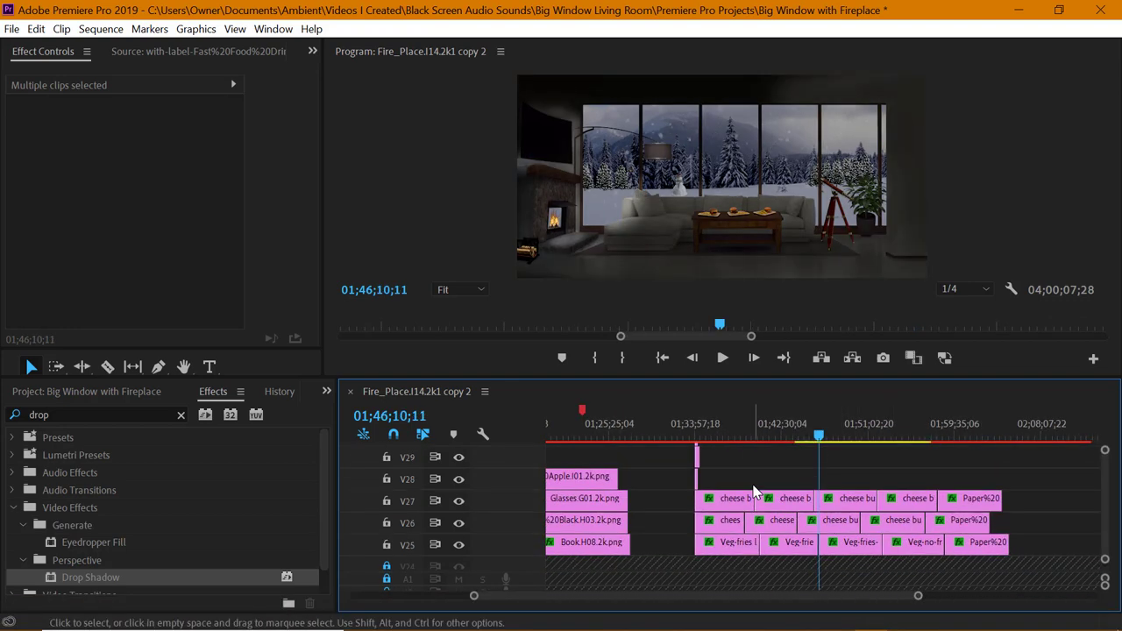
{"action": "left_click", "coordinate": [700, 432]}
{"action": "left_click_drag", "start_coordinate": [914, 596], "coordinate": [772, 595]}
{"action": "scroll", "coordinate": [860, 463], "scroll_direction": "up", "scroll_amount": 1}
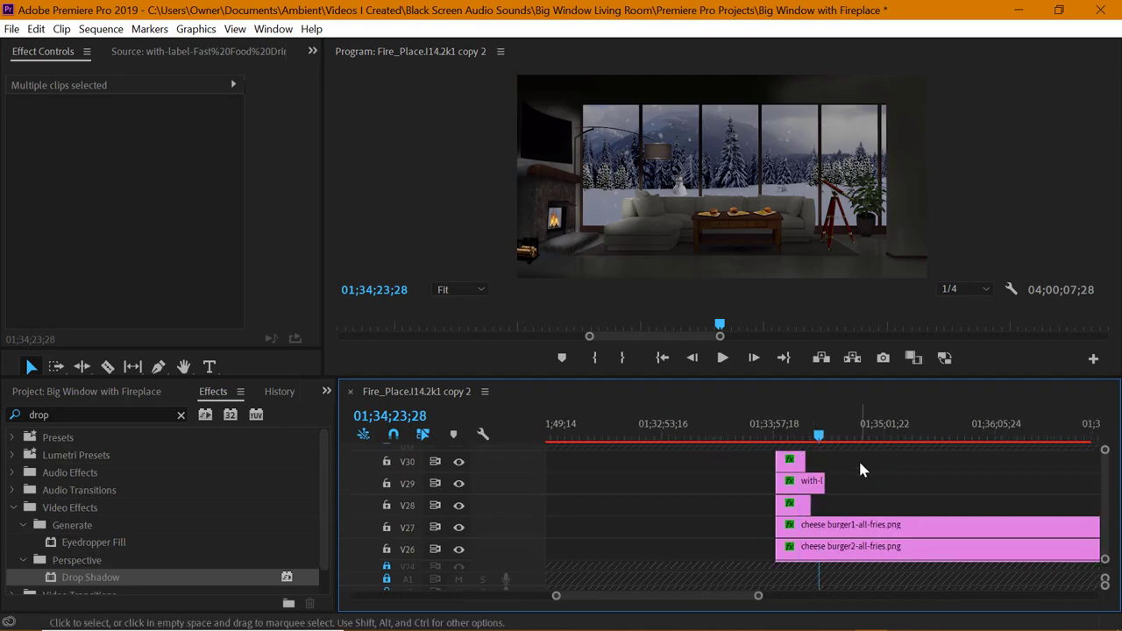
{"action": "scroll", "coordinate": [860, 471], "scroll_direction": "up", "scroll_amount": 1}
{"action": "left_click_drag", "start_coordinate": [808, 537], "coordinate": [914, 532]}
{"action": "left_click_drag", "start_coordinate": [853, 509], "coordinate": [916, 487]}
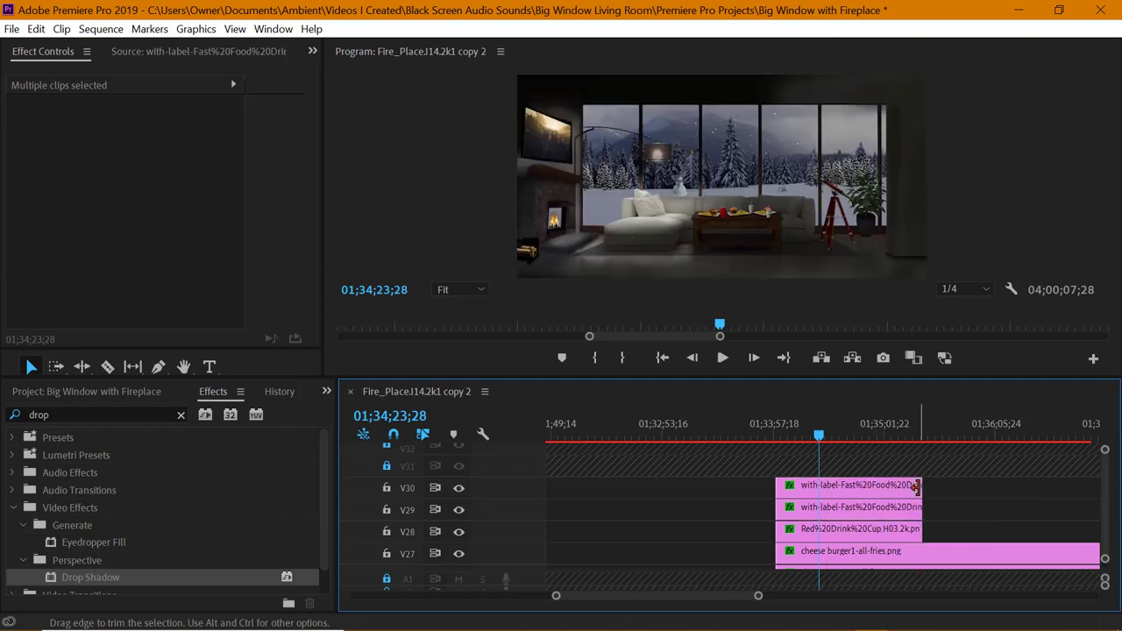
Show the coffee table at 25% zoom and duplicate the V29 labelled cup clip directly after the original
{"action": "left_click", "coordinate": [464, 289]}
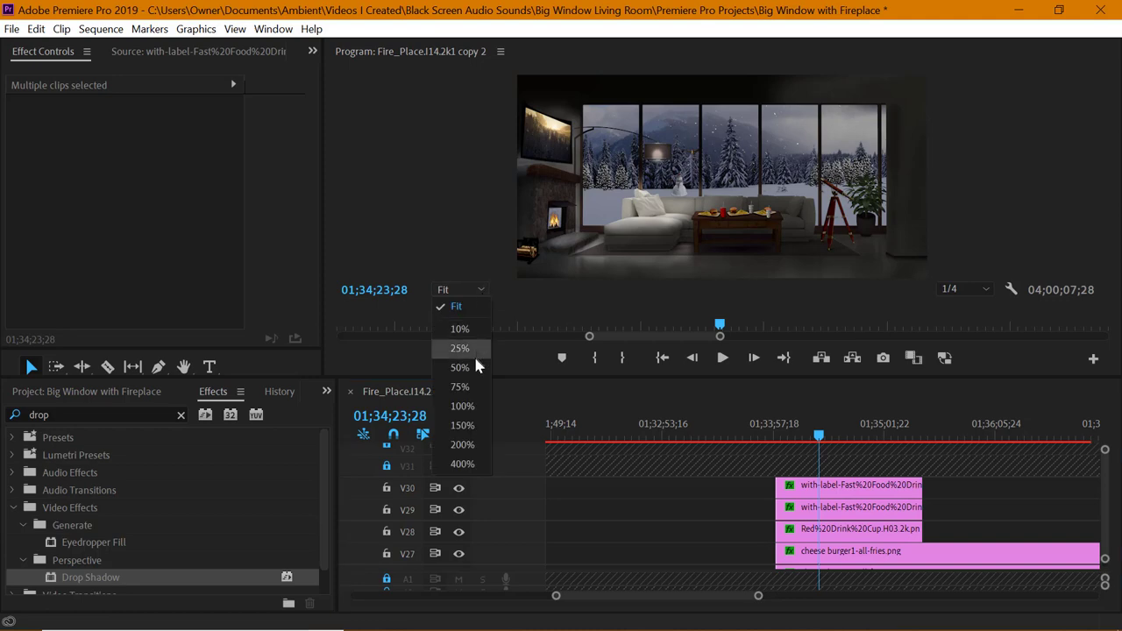
{"action": "left_click", "coordinate": [475, 351]}
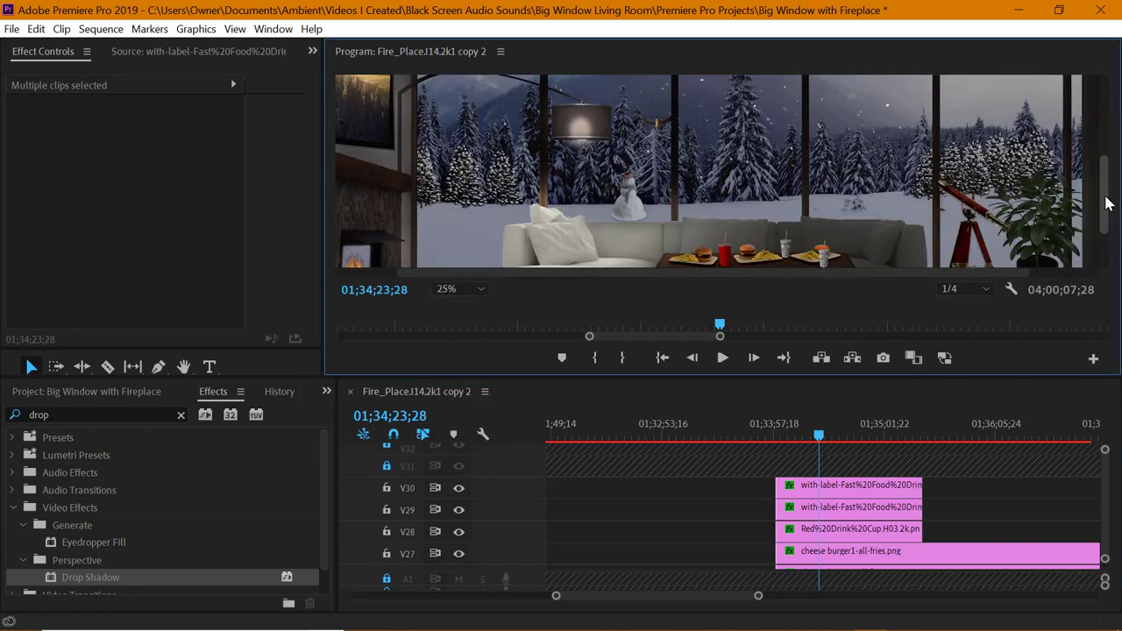
{"action": "left_click_drag", "start_coordinate": [1107, 204], "coordinate": [1107, 227]}
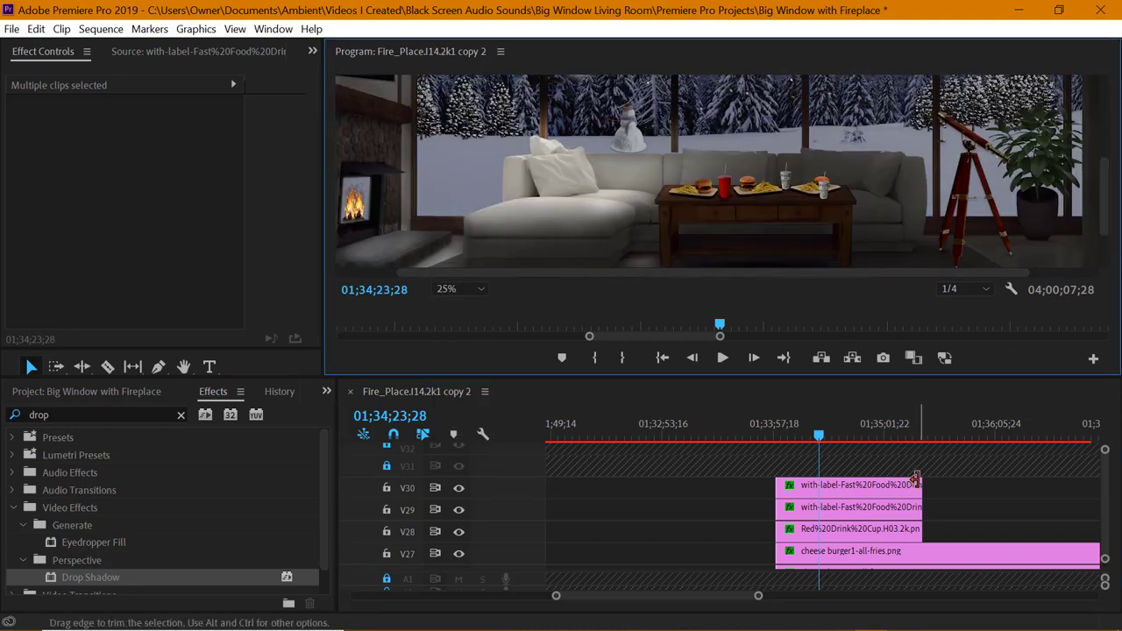
{"action": "left_click", "coordinate": [873, 507]}
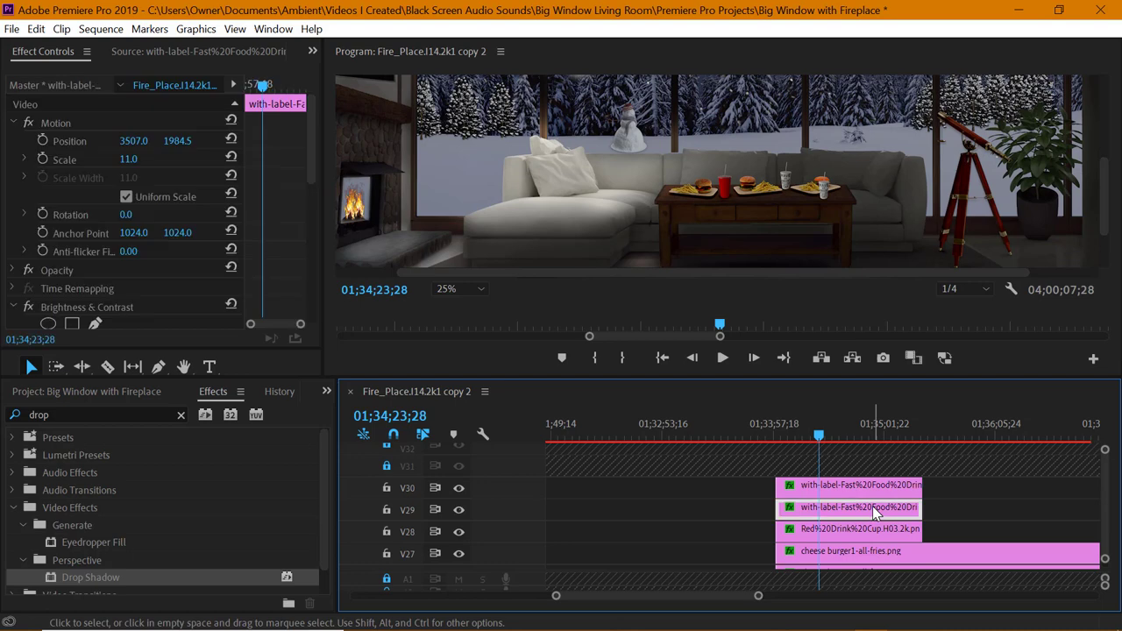
{"action": "left_click_drag", "start_coordinate": [759, 596], "coordinate": [740, 597]}
{"action": "left_click_drag", "start_coordinate": [721, 519], "coordinate": [866, 509]}
Move the duplicated V29 cup in the 50% preview to the front of the table, beside the middle burger plate
{"action": "left_click", "coordinate": [109, 150]}
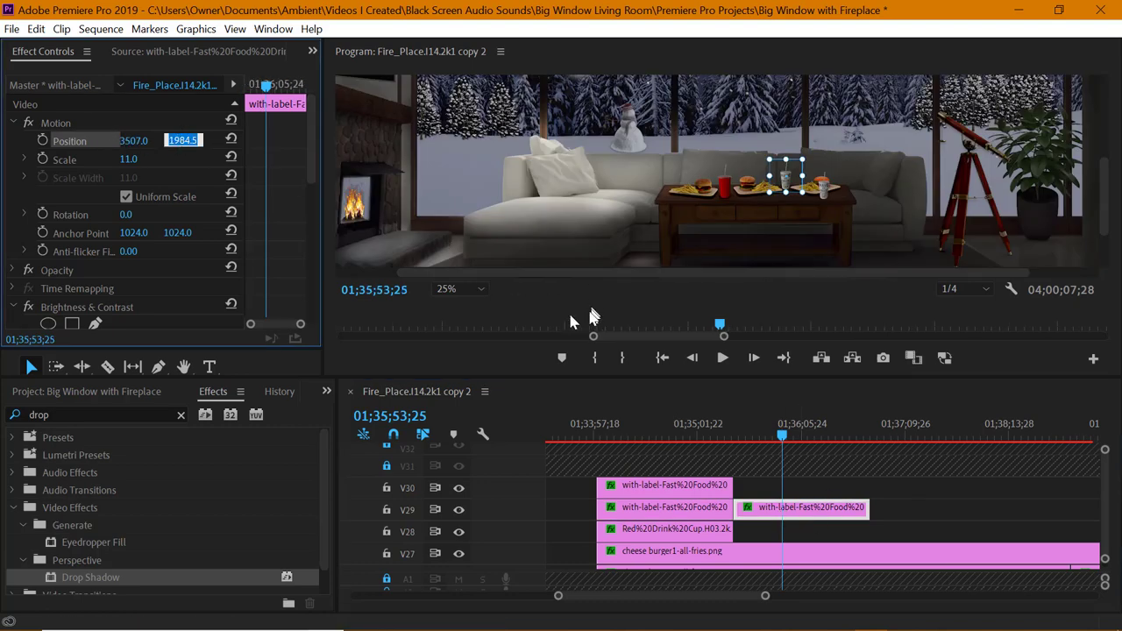
{"action": "left_click", "coordinate": [458, 289]}
{"action": "left_click", "coordinate": [473, 353]}
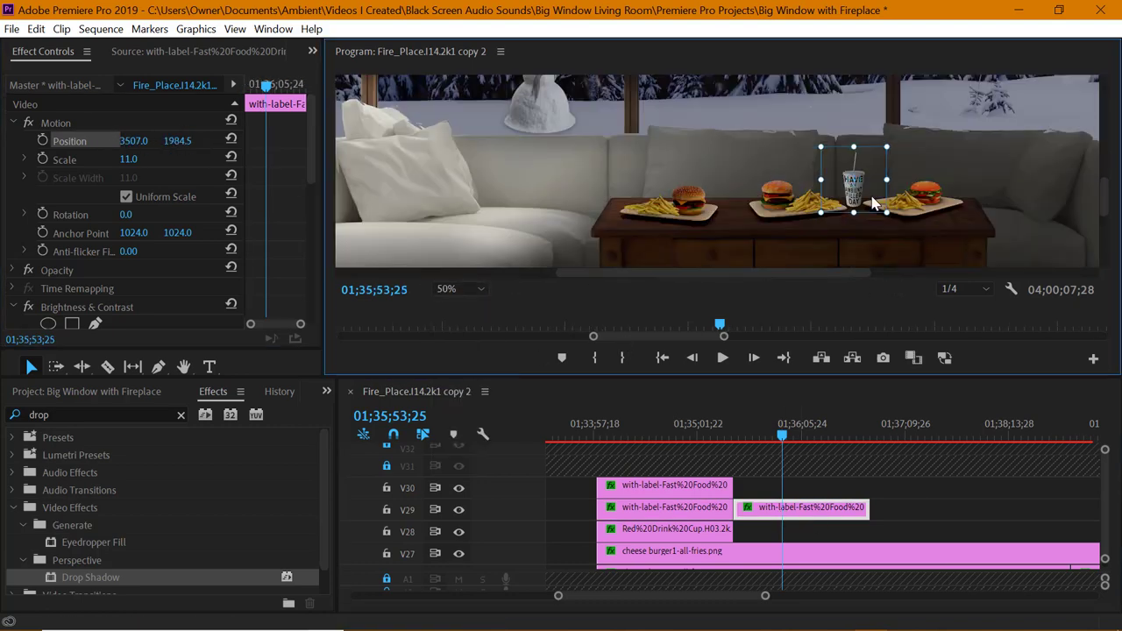
{"action": "left_click_drag", "start_coordinate": [871, 227], "coordinate": [844, 221]}
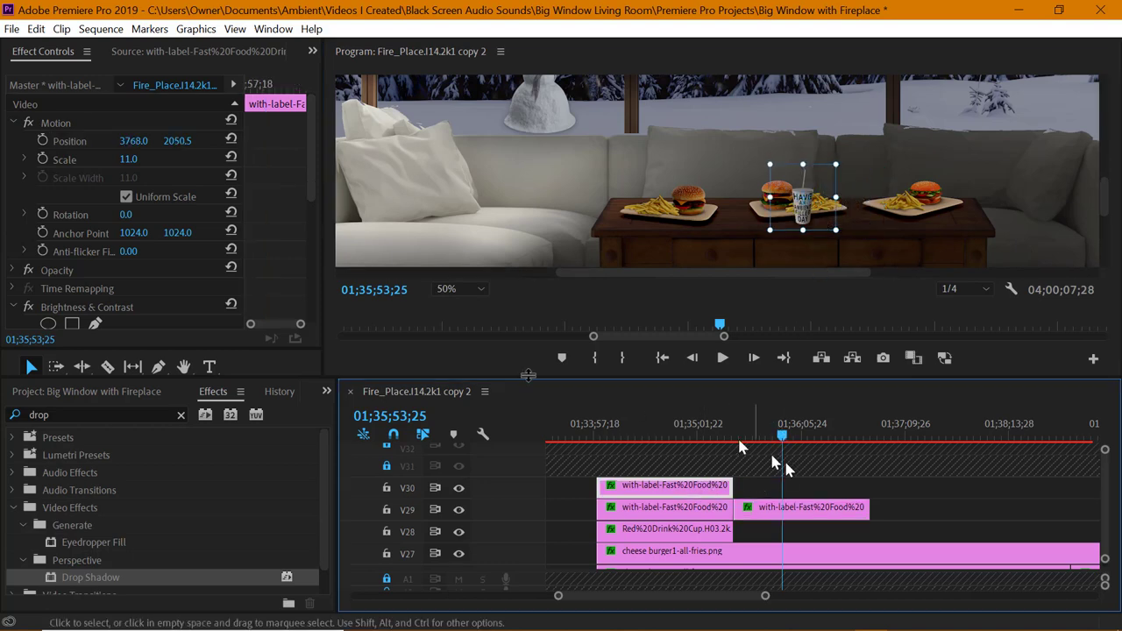
Duplicate the V30 labelled cup clip on its own track, with the copy starting about midway through the original
{"action": "left_click", "coordinate": [692, 434]}
{"action": "left_click", "coordinate": [721, 488]}
{"action": "left_click_drag", "start_coordinate": [722, 487], "coordinate": [785, 488]}
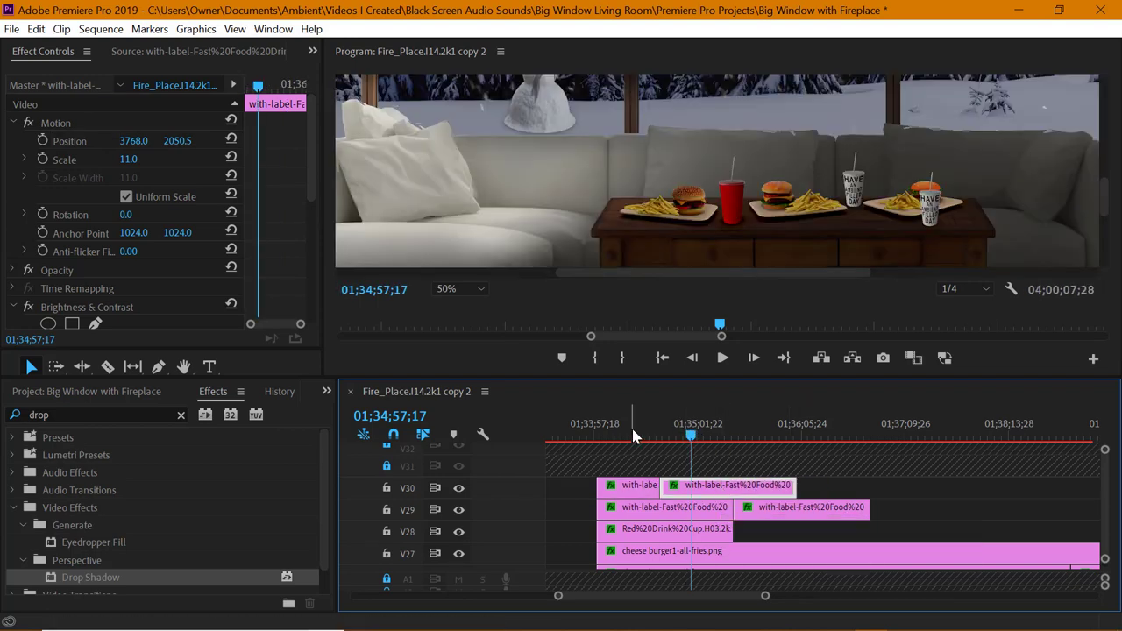
Move the duplicated V30 labelled cup to the table's far right, beside the right-hand burger plate, at position 3891, 2002.5
{"action": "left_click", "coordinate": [629, 432]}
{"action": "left_click", "coordinate": [633, 487]}
{"action": "left_click", "coordinate": [686, 434]}
{"action": "left_click", "coordinate": [696, 488]}
{"action": "left_click", "coordinate": [98, 143]}
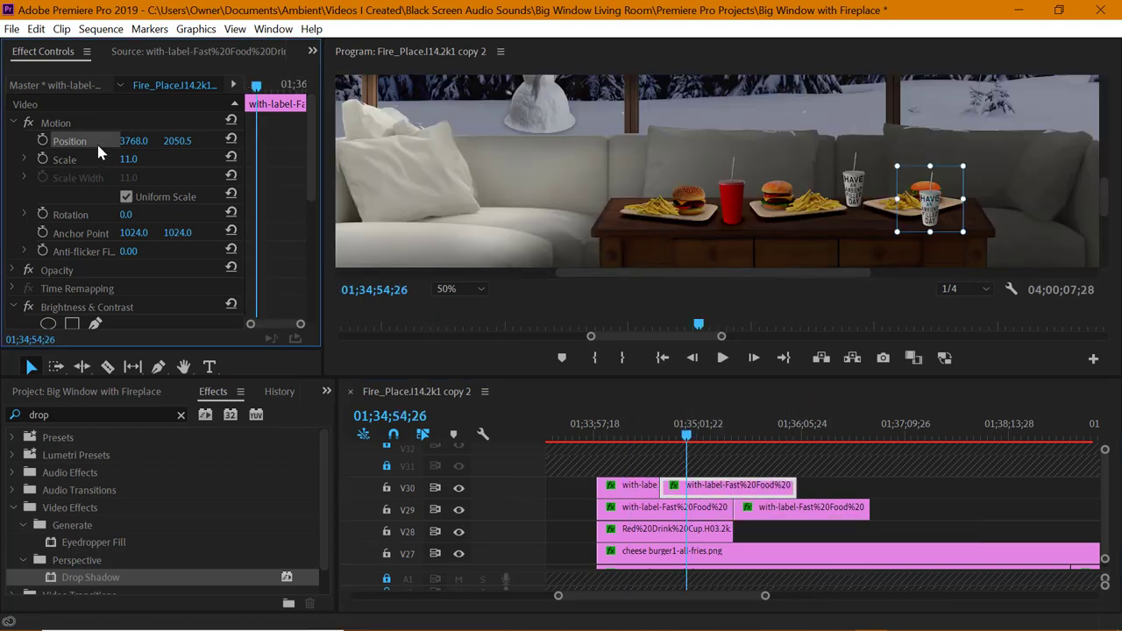
{"action": "left_click_drag", "start_coordinate": [916, 200], "coordinate": [974, 200]}
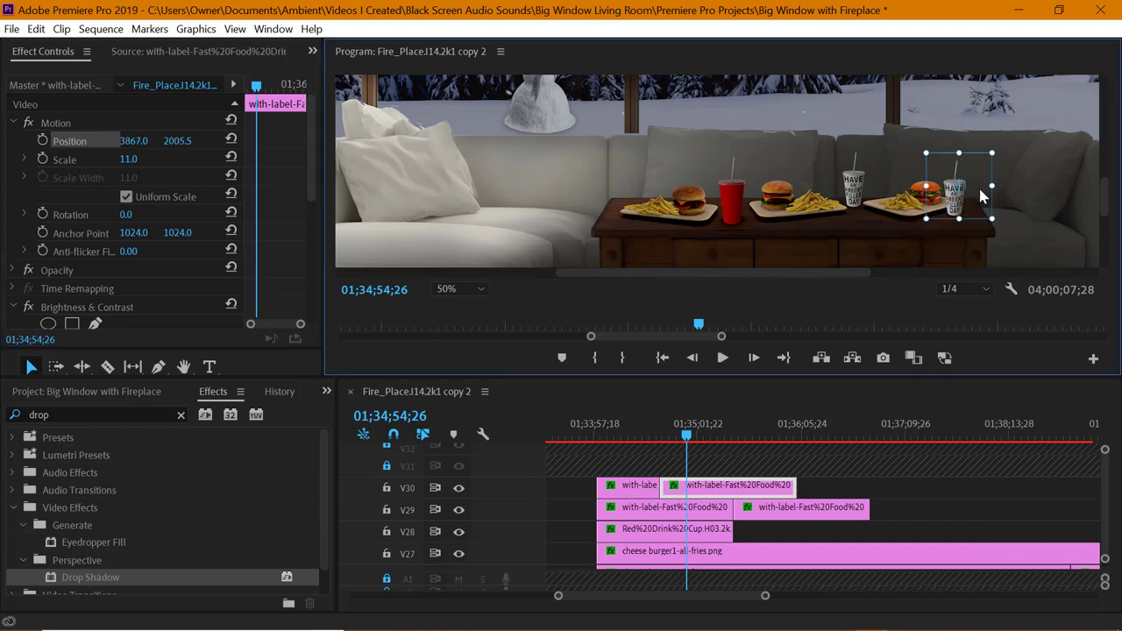
{"action": "left_click_drag", "start_coordinate": [980, 195], "coordinate": [989, 208]}
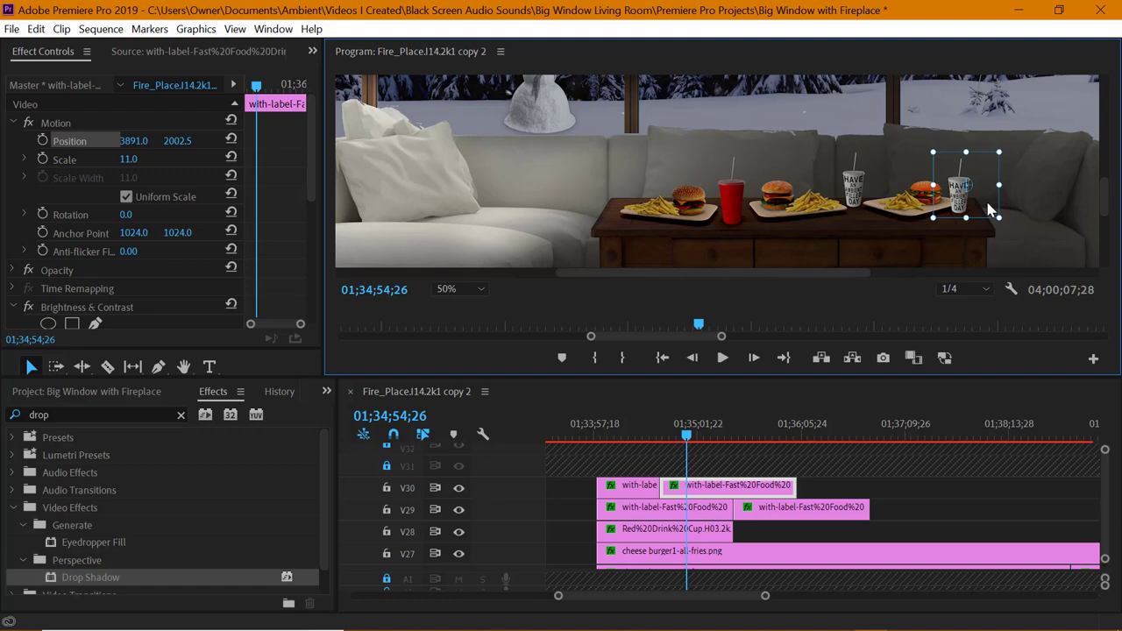
Shift the V29 cup copy earlier over its original, and duplicate the V28 red cup clip partway through its original
{"action": "left_click", "coordinate": [676, 528]}
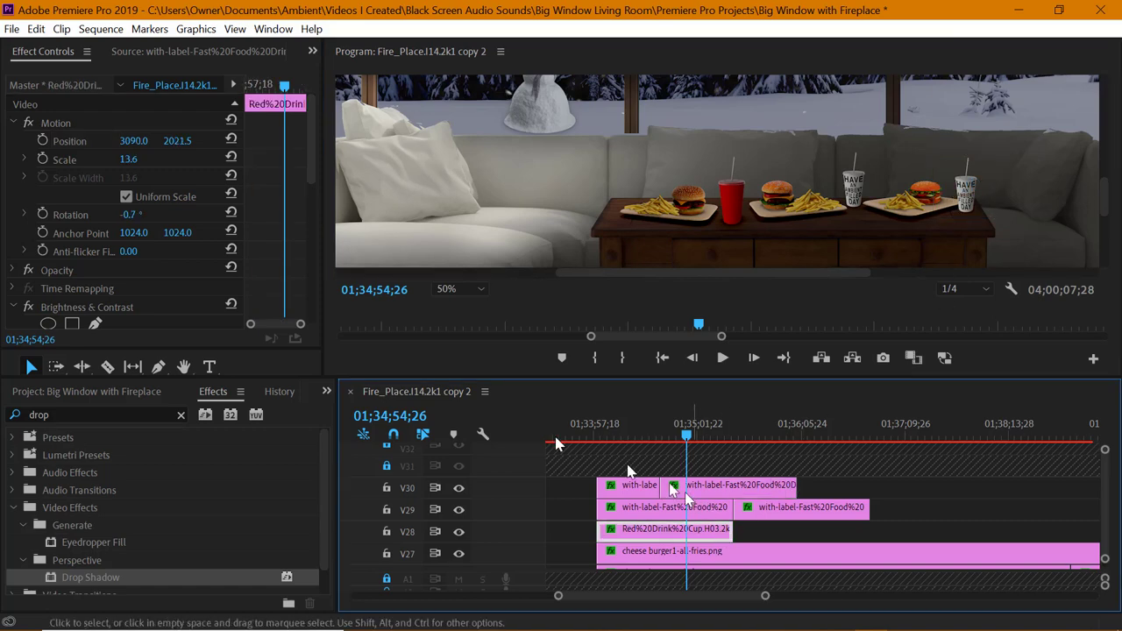
{"action": "left_click", "coordinate": [92, 144]}
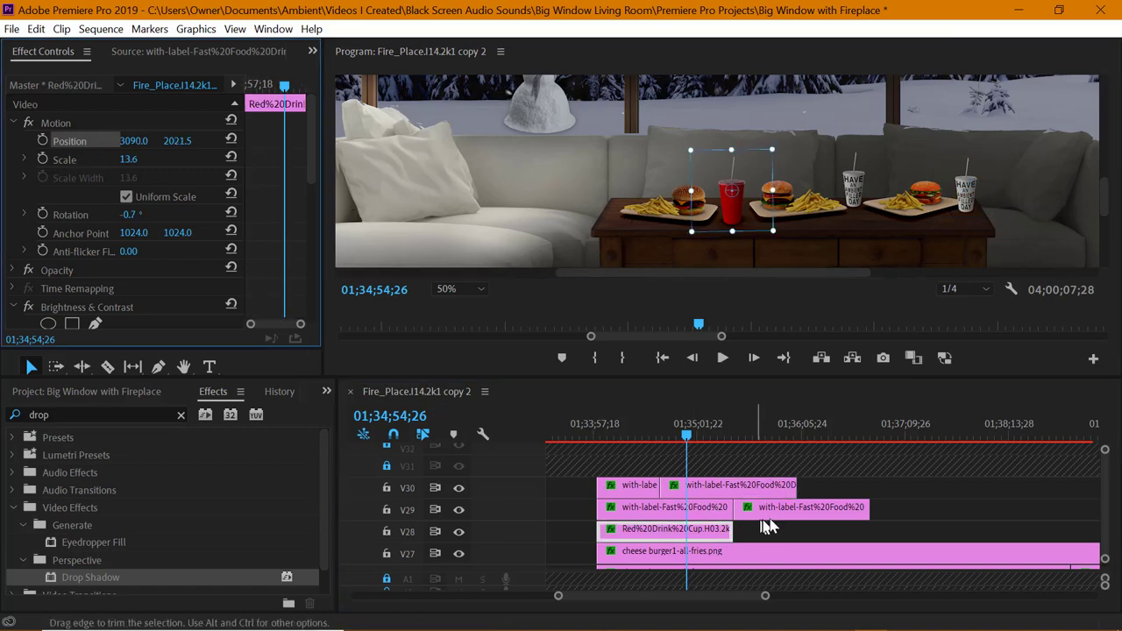
{"action": "left_click_drag", "start_coordinate": [763, 517], "coordinate": [708, 515]}
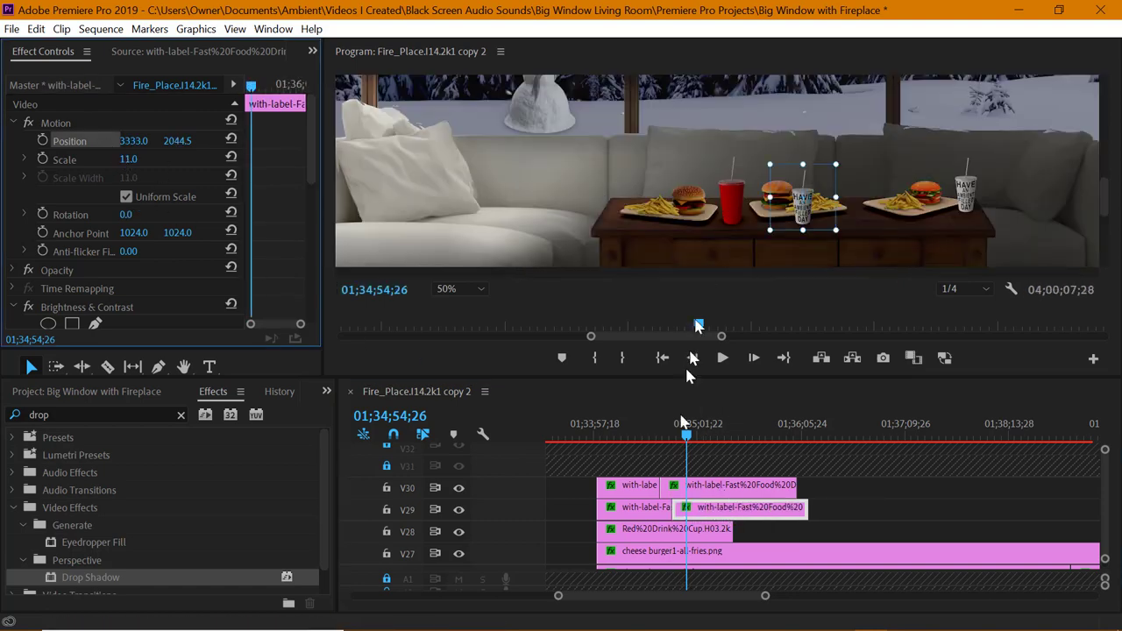
{"action": "left_click_drag", "start_coordinate": [714, 530], "coordinate": [780, 536]}
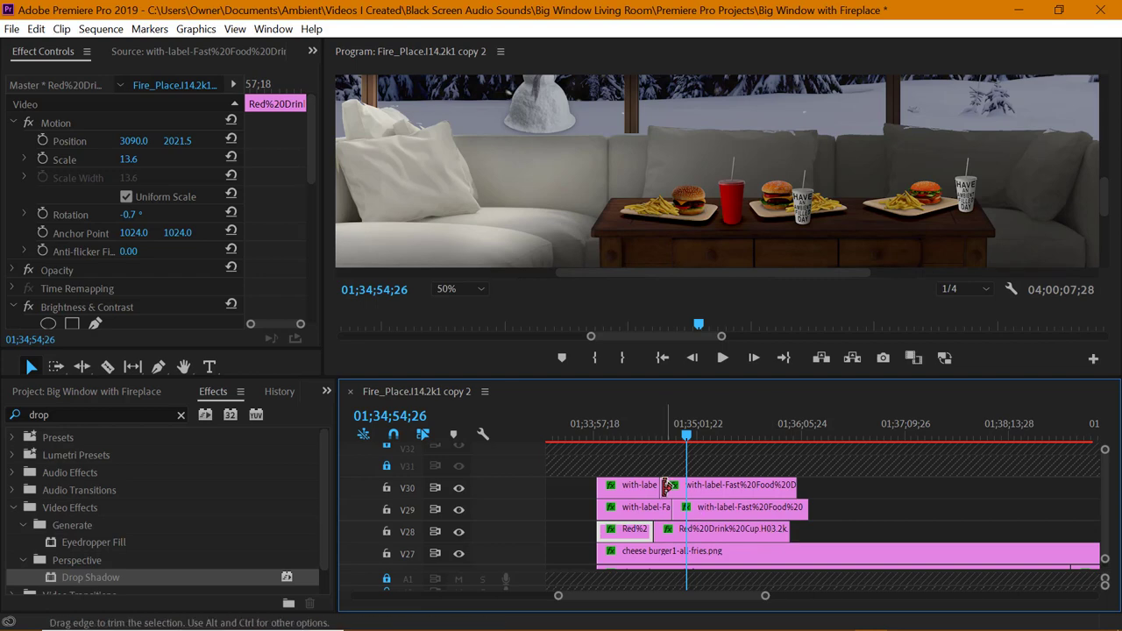
Move the duplicated red cup behind the left-hand burger plate, at position 3051, 1951.5
{"action": "left_click", "coordinate": [715, 181]}
{"action": "key", "text": "shift+Up"}
{"action": "key", "text": "shift+Up"}
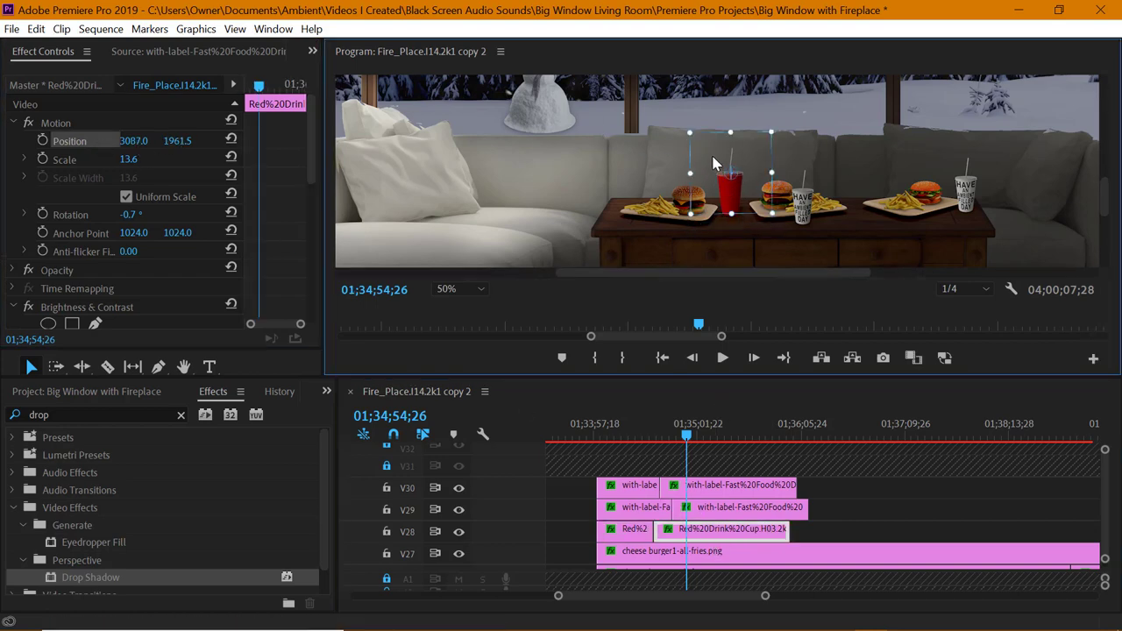
{"action": "left_click_drag", "start_coordinate": [713, 152], "coordinate": [704, 154]}
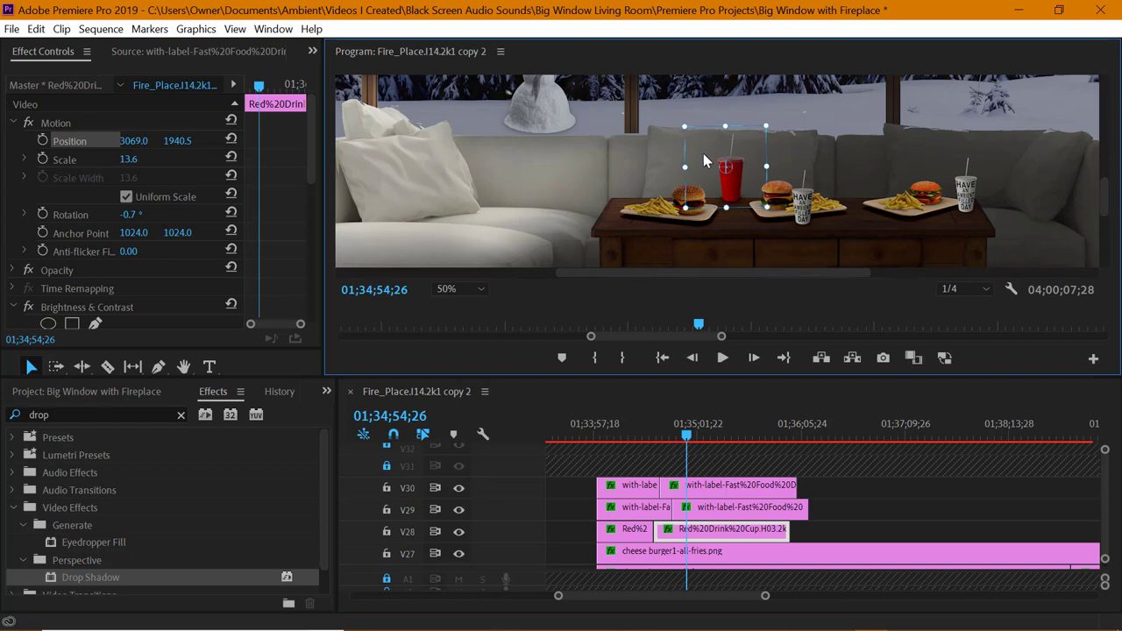
{"action": "left_click", "coordinate": [181, 139]}
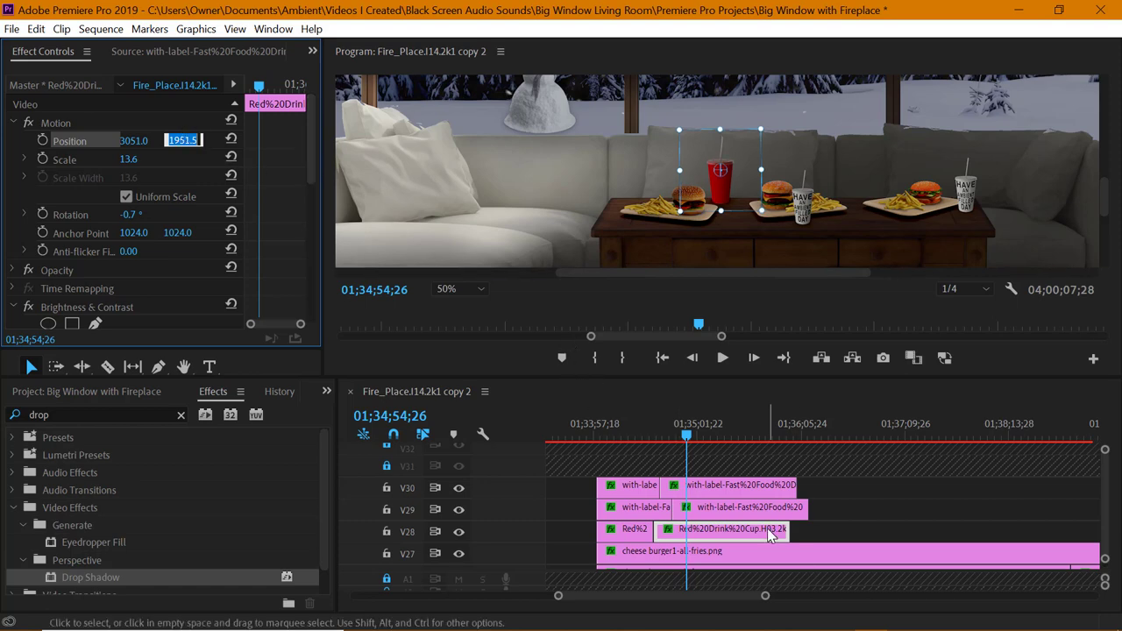
Add a third copy of each cup clip on V28, V29 and V30, and move the V30 copy's cup to position 3500, 1984.5
{"action": "left_click_drag", "start_coordinate": [772, 534], "coordinate": [875, 511]}
{"action": "left_click_drag", "start_coordinate": [784, 486], "coordinate": [857, 494]}
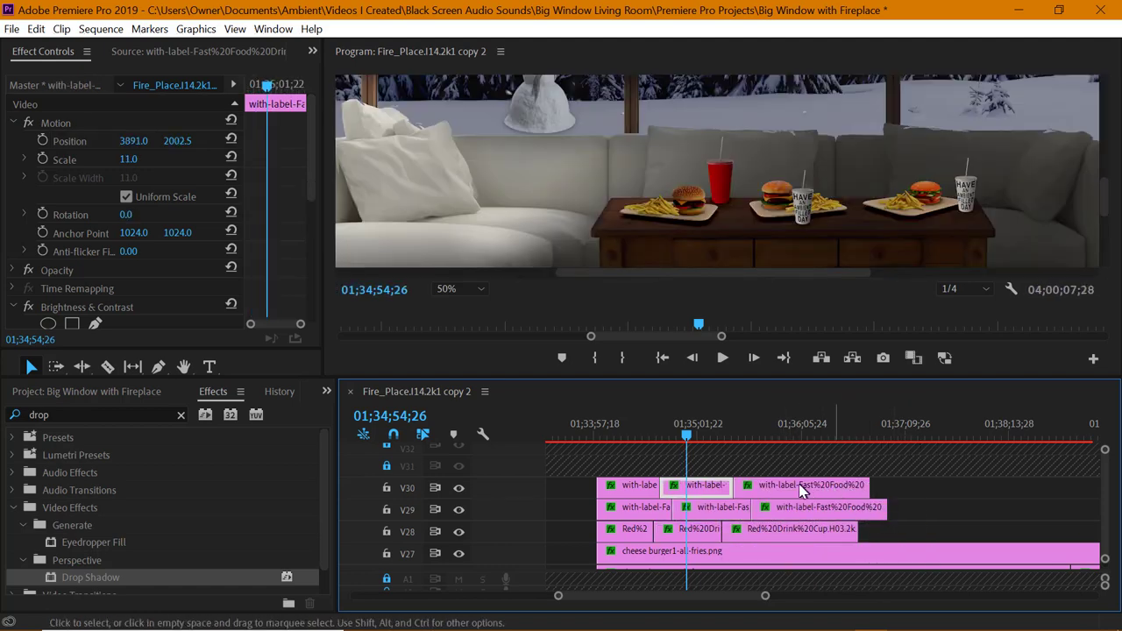
{"action": "left_click", "coordinate": [802, 490]}
{"action": "left_click", "coordinate": [766, 436]}
{"action": "left_click", "coordinate": [101, 142]}
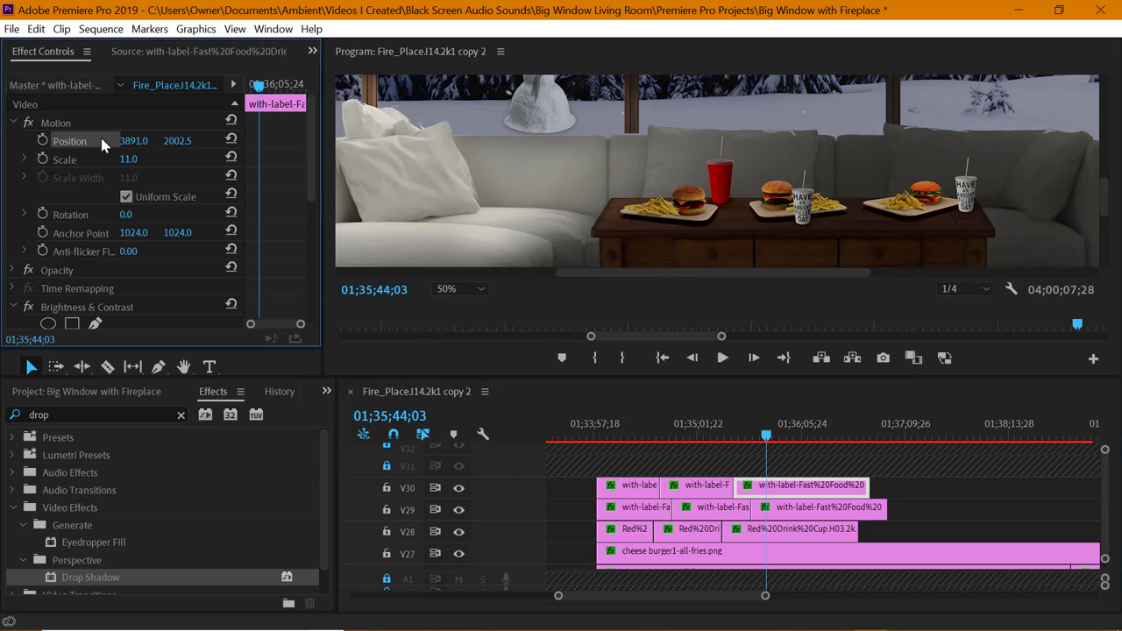
{"action": "left_click", "coordinate": [966, 205]}
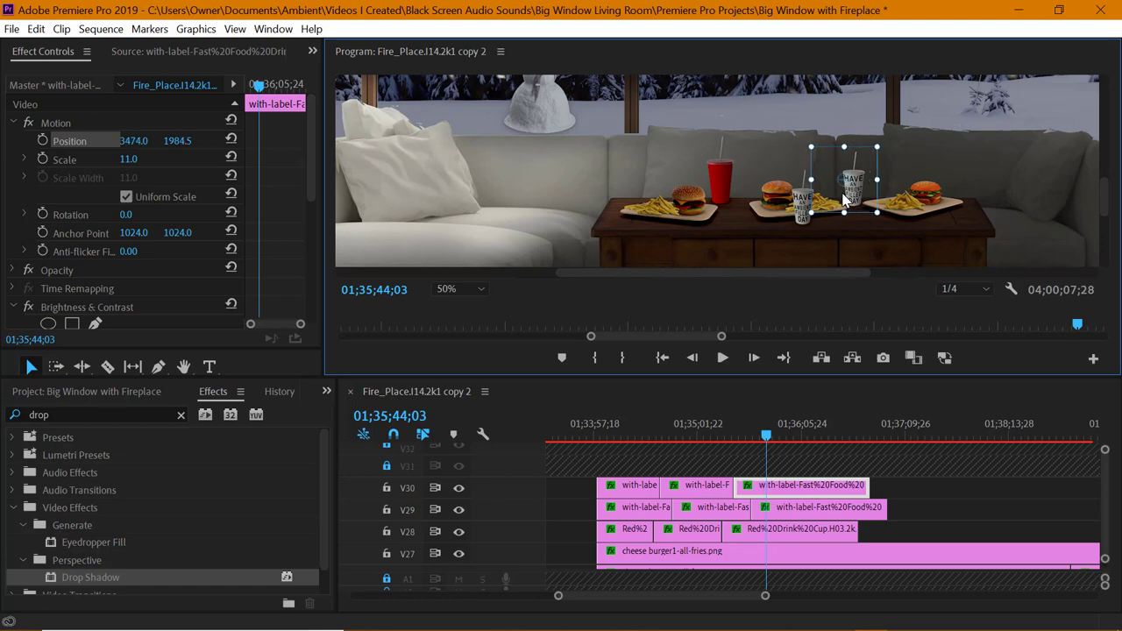
{"action": "left_click", "coordinate": [144, 140]}
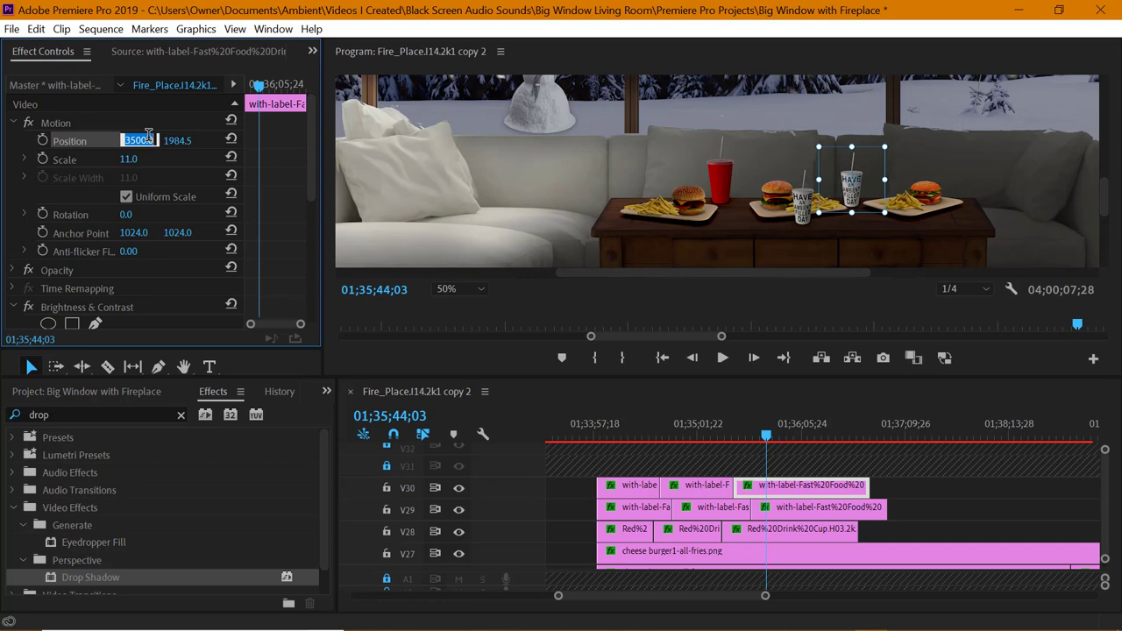
Spread out and lengthen the cup clips on V28, V29 and V30 so their position changes are staggered over a longer time
{"action": "left_click", "coordinate": [801, 516]}
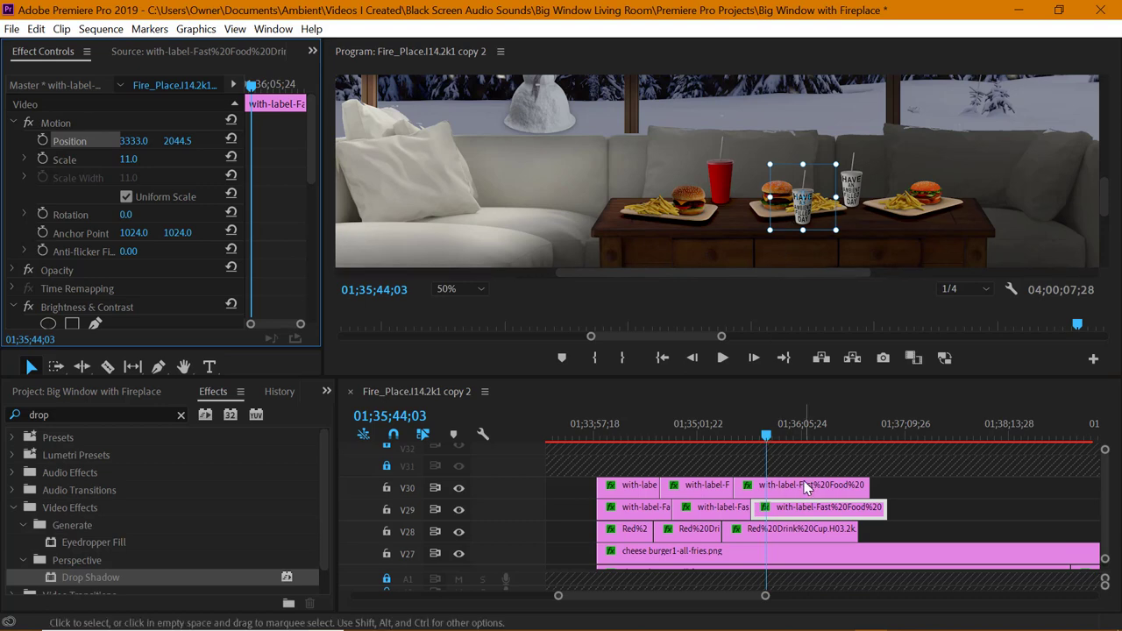
{"action": "left_click_drag", "start_coordinate": [808, 487], "coordinate": [782, 488]}
{"action": "left_click_drag", "start_coordinate": [860, 488], "coordinate": [890, 486]}
{"action": "left_click_drag", "start_coordinate": [814, 509], "coordinate": [907, 511]}
{"action": "left_click_drag", "start_coordinate": [748, 509], "coordinate": [846, 510]}
{"action": "left_click_drag", "start_coordinate": [718, 517], "coordinate": [737, 537]}
{"action": "left_click_drag", "start_coordinate": [653, 532], "coordinate": [714, 533]}
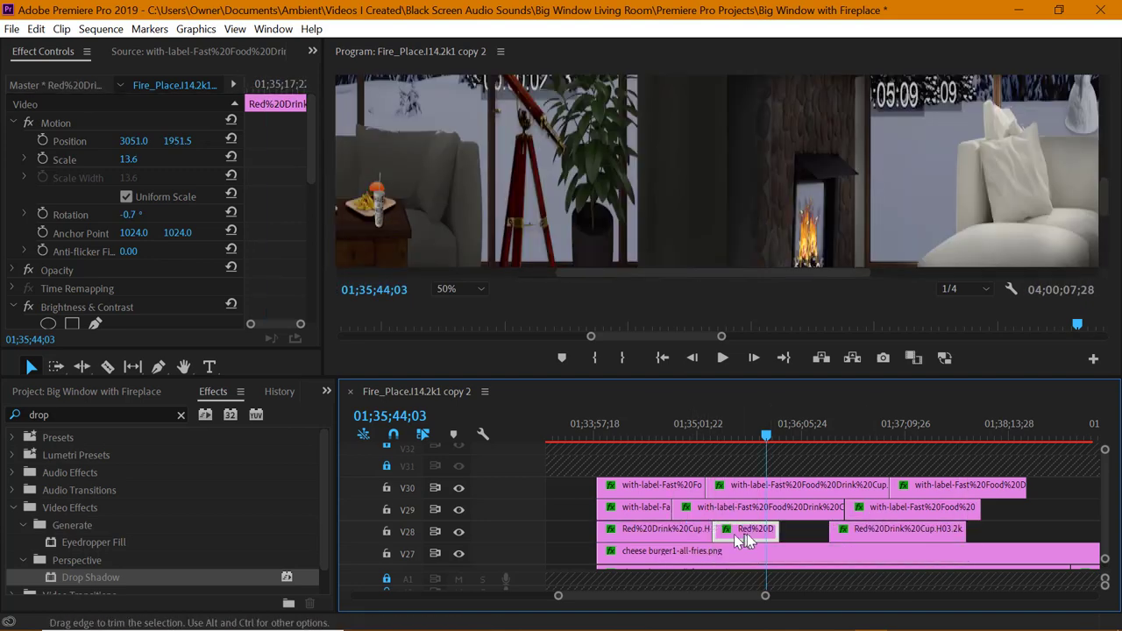
{"action": "left_click_drag", "start_coordinate": [853, 535], "coordinate": [813, 531]}
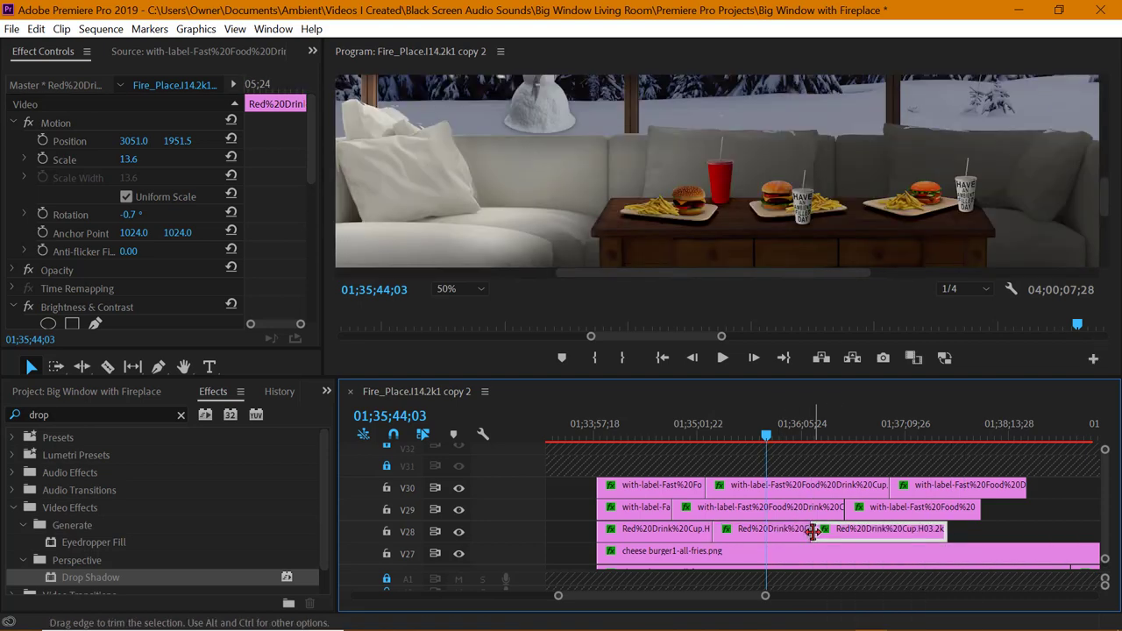
Shift the second and third cup clips on V28 to V30 later, and extend the first clips' ends together
{"action": "left_click_drag", "start_coordinate": [766, 596], "coordinate": [819, 597]}
{"action": "mouse_move", "coordinate": [700, 598]}
{"action": "left_mouse_down"}
{"action": "mouse_move", "coordinate": [731, 597]}
{"action": "mouse_move", "coordinate": [714, 597]}
{"action": "left_mouse_up"}
{"action": "left_click_drag", "start_coordinate": [834, 596], "coordinate": [813, 597]}
{"action": "scroll", "coordinate": [726, 602], "scroll_direction": "up", "scroll_amount": 3}
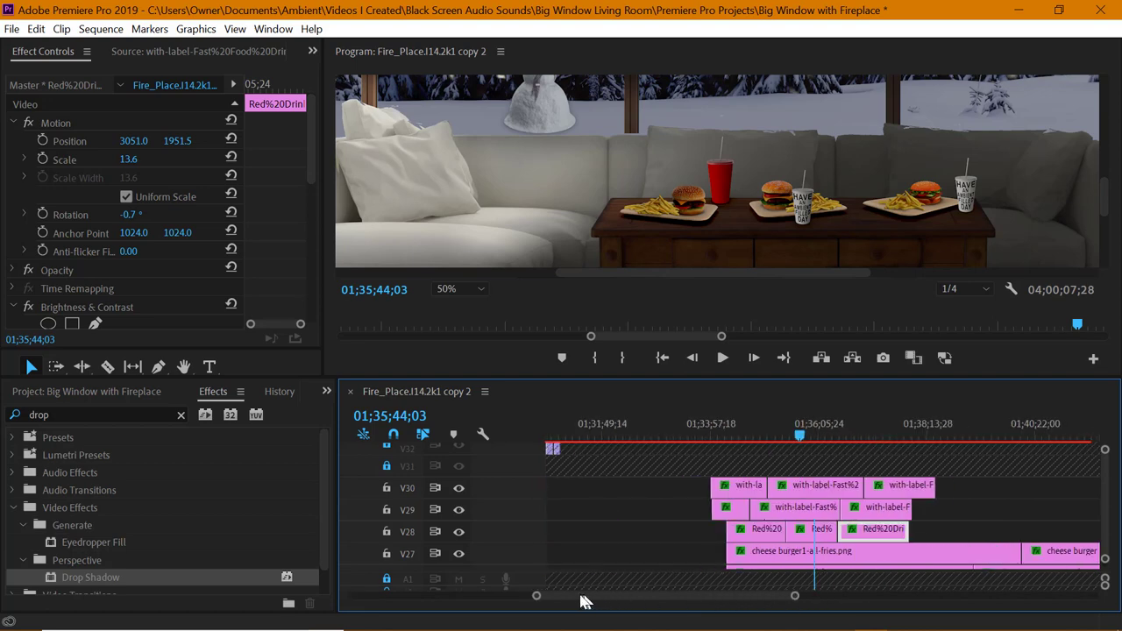
{"action": "left_click_drag", "start_coordinate": [716, 530], "coordinate": [793, 542]}
{"action": "left_click_drag", "start_coordinate": [724, 492], "coordinate": [855, 492]}
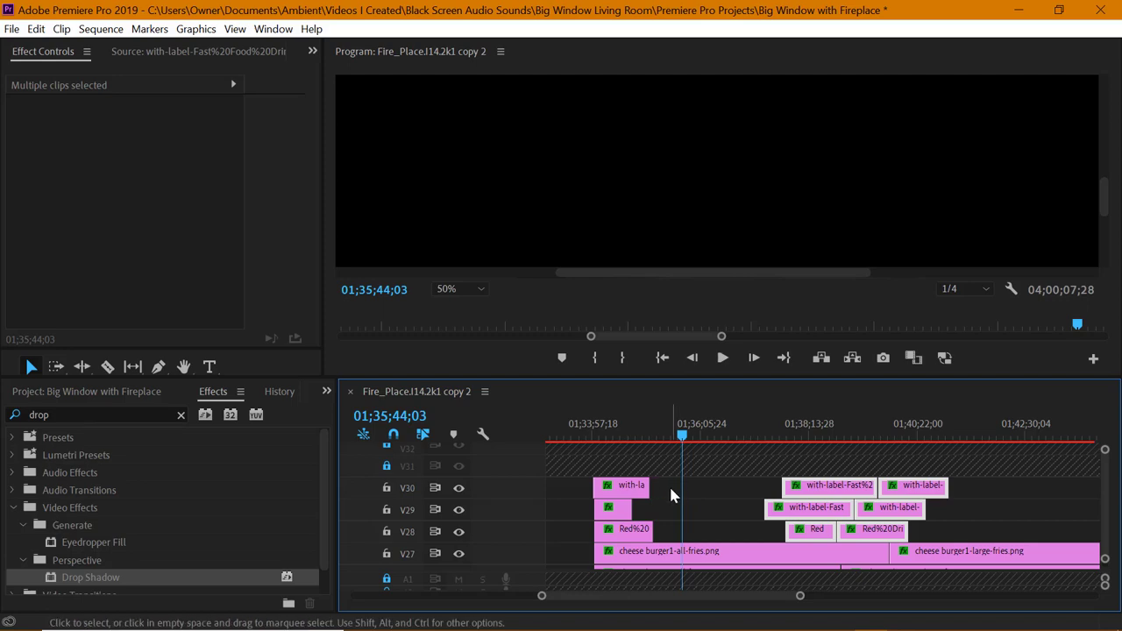
{"action": "left_click", "coordinate": [647, 488]}
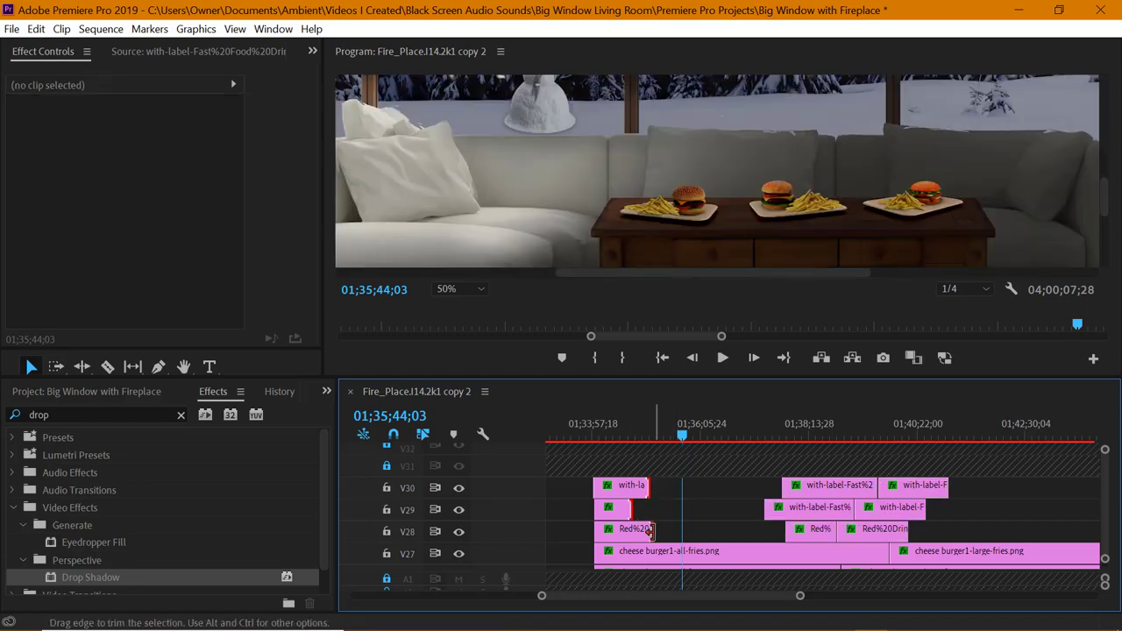
{"action": "left_click_drag", "start_coordinate": [662, 532], "coordinate": [801, 531]}
{"action": "left_click_drag", "start_coordinate": [827, 454], "coordinate": [934, 533]}
{"action": "left_click_drag", "start_coordinate": [901, 490], "coordinate": [1075, 485]}
{"action": "left_click", "coordinate": [931, 495]}
{"action": "key", "text": "minus"}
{"action": "left_click_drag", "start_coordinate": [799, 598], "coordinate": [812, 597]}
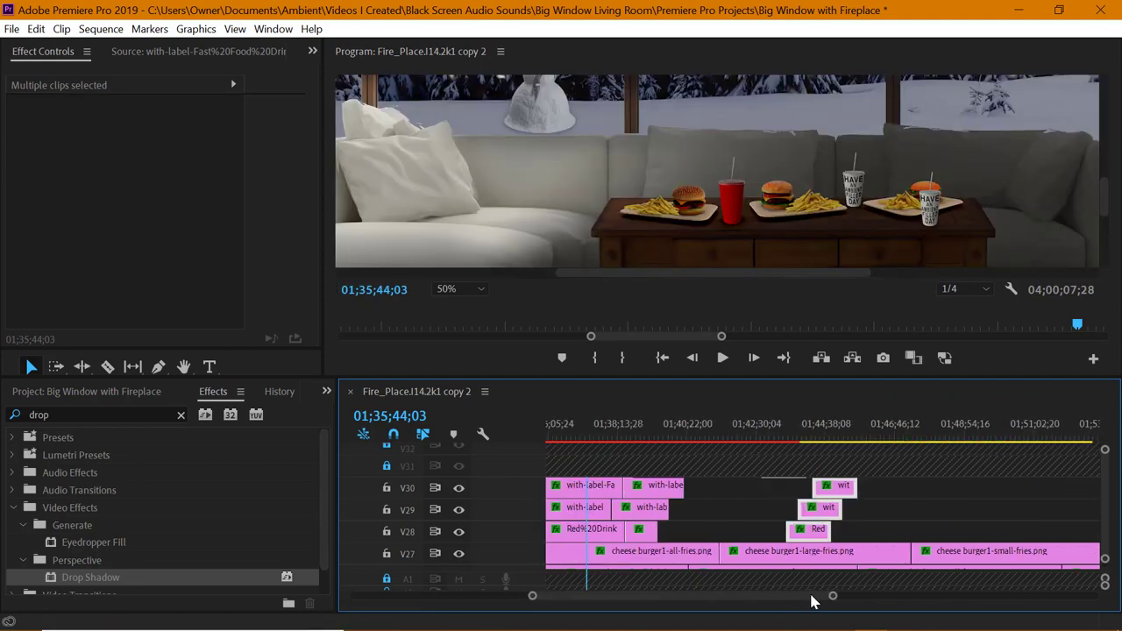
{"action": "key", "text": "ctrl+z"}
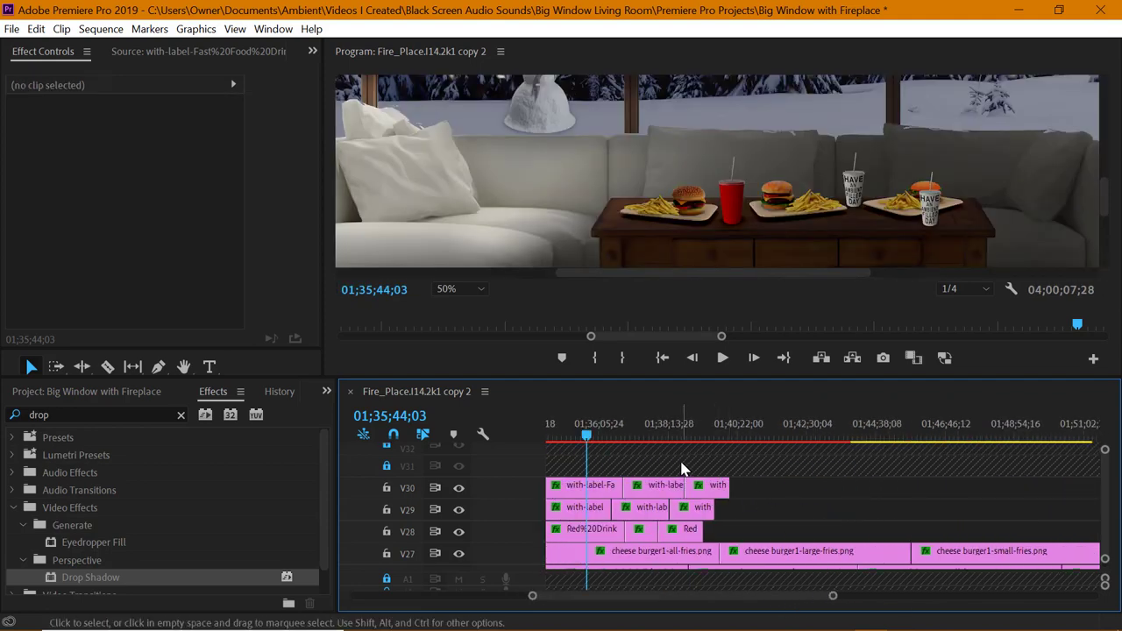
{"action": "key", "text": "ctrl+z"}
Move the second and third cup clips on V28 to V30 to about 01;46, and extend the first clips to about 01;41
{"action": "left_click_drag", "start_coordinate": [686, 469], "coordinate": [753, 536]}
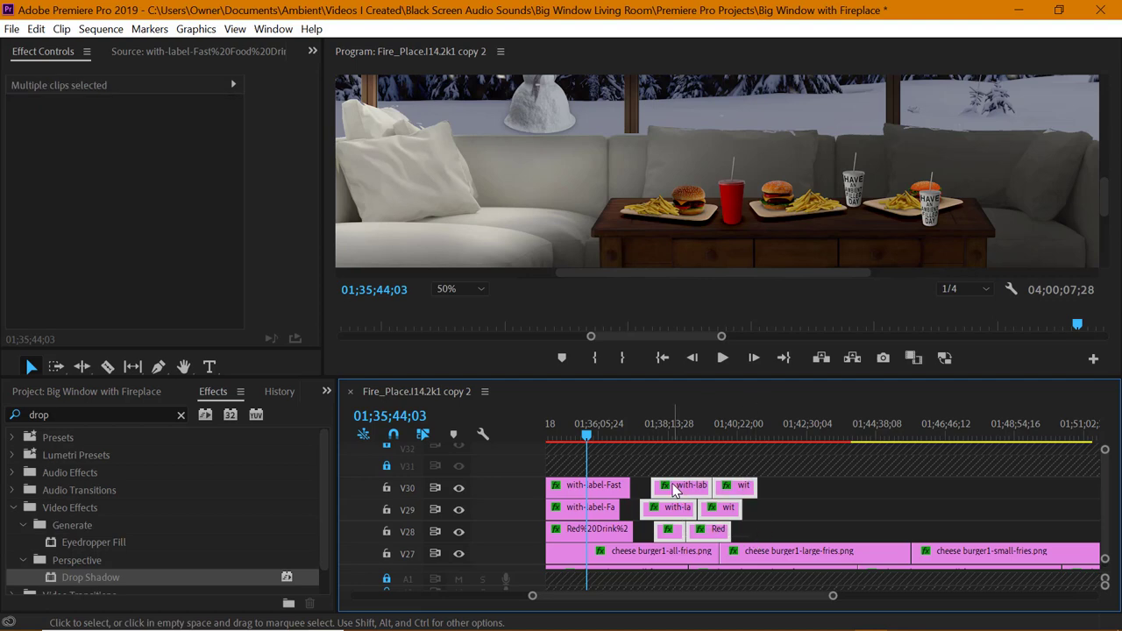
{"action": "left_click_drag", "start_coordinate": [674, 492], "coordinate": [945, 491]}
{"action": "left_click", "coordinate": [672, 517]}
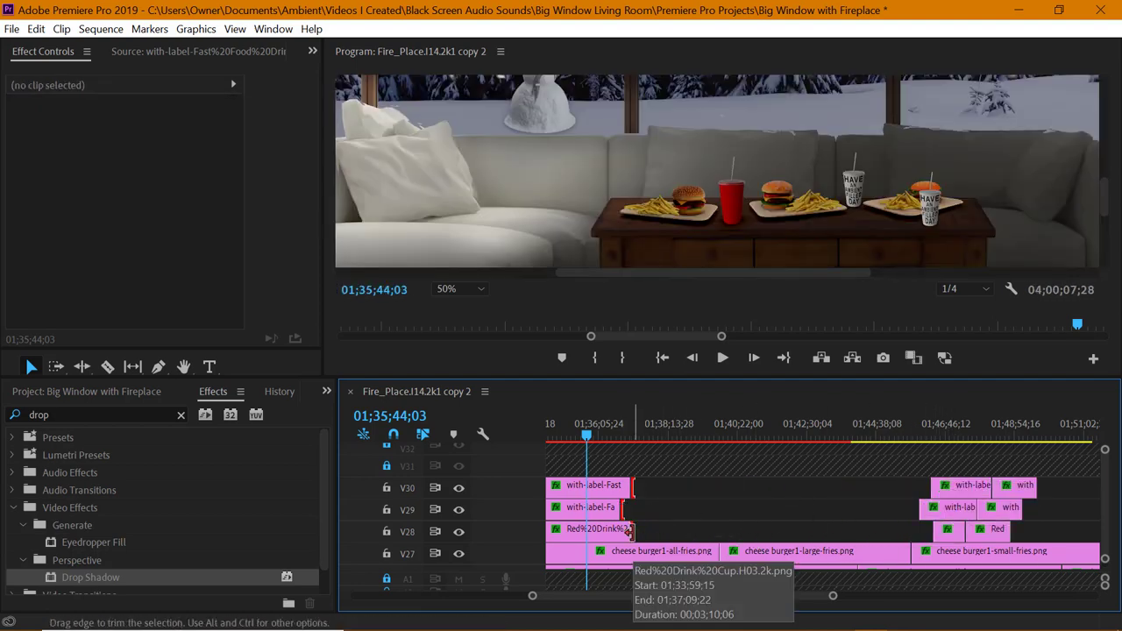
{"action": "left_click_drag", "start_coordinate": [628, 533], "coordinate": [765, 530]}
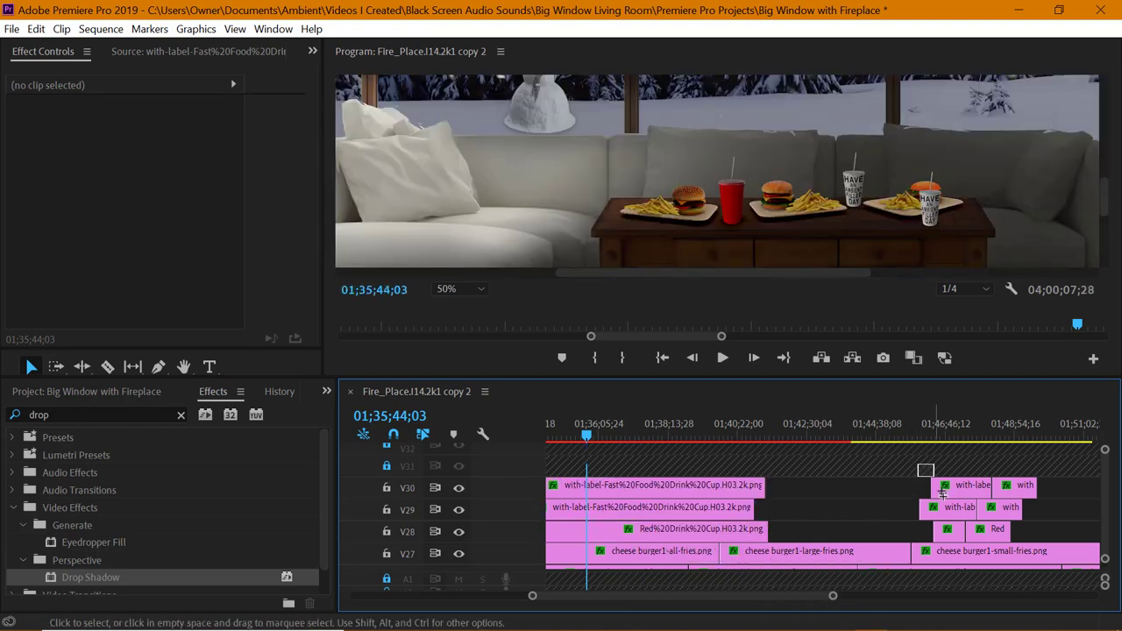
Reposition and lengthen the second and third cup clips on V28 to V30 so each track runs without gaps to about 02;04
{"action": "mouse_move", "coordinate": [942, 494]}
{"action": "left_mouse_down"}
{"action": "mouse_move", "coordinate": [947, 533]}
{"action": "mouse_move", "coordinate": [796, 489]}
{"action": "mouse_move", "coordinate": [946, 486]}
{"action": "left_mouse_up"}
{"action": "left_click_drag", "start_coordinate": [833, 597], "coordinate": [878, 599]}
{"action": "scroll", "coordinate": [849, 601], "scroll_direction": "down", "scroll_amount": 5}
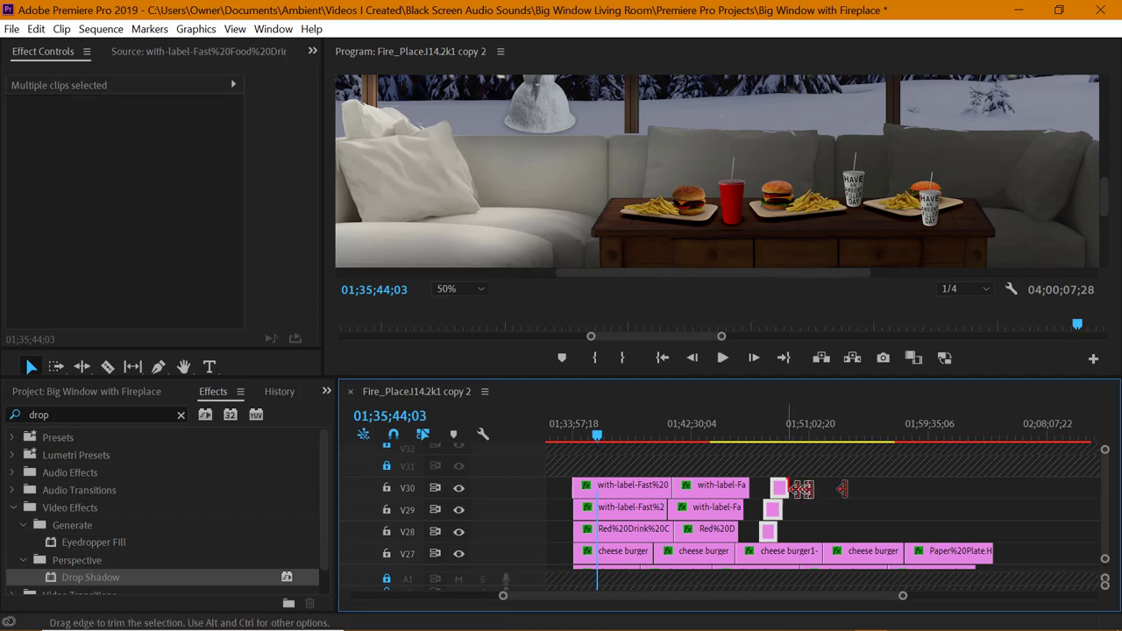
{"action": "left_click_drag", "start_coordinate": [916, 488], "coordinate": [958, 489]}
{"action": "left_click", "coordinate": [749, 488]}
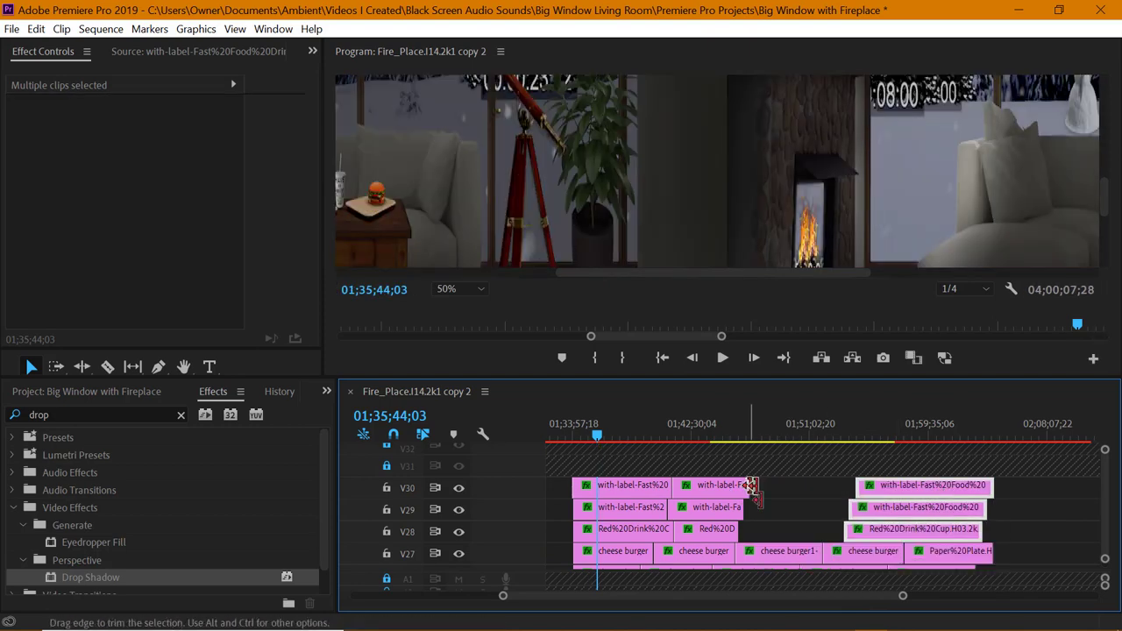
{"action": "left_click", "coordinate": [742, 510], "text": "shift"}
{"action": "left_click_drag", "start_coordinate": [743, 529], "coordinate": [853, 530]}
{"action": "scroll", "coordinate": [1019, 524], "scroll_direction": "down", "scroll_amount": 4}
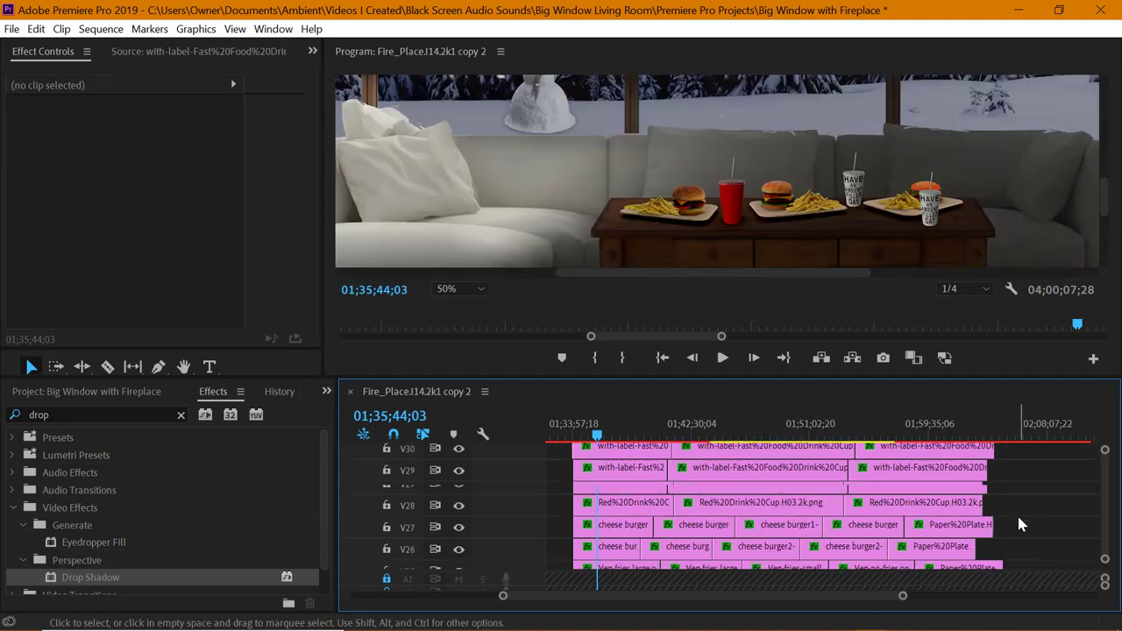
Lock the food and cup tracks V25 to V30 and fit the whole room in the program preview
{"action": "scroll", "coordinate": [1019, 524], "scroll_direction": "up", "scroll_amount": 2}
{"action": "scroll", "coordinate": [1017, 523], "scroll_direction": "left", "scroll_amount": 2}
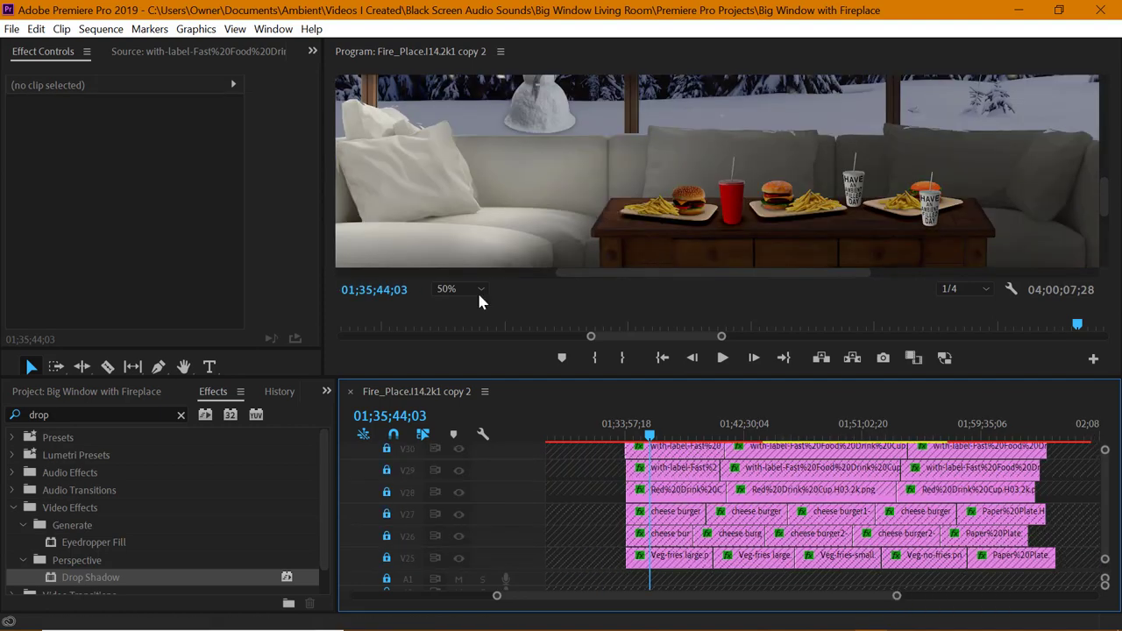
{"action": "left_click", "coordinate": [461, 290]}
{"action": "left_click", "coordinate": [466, 300]}
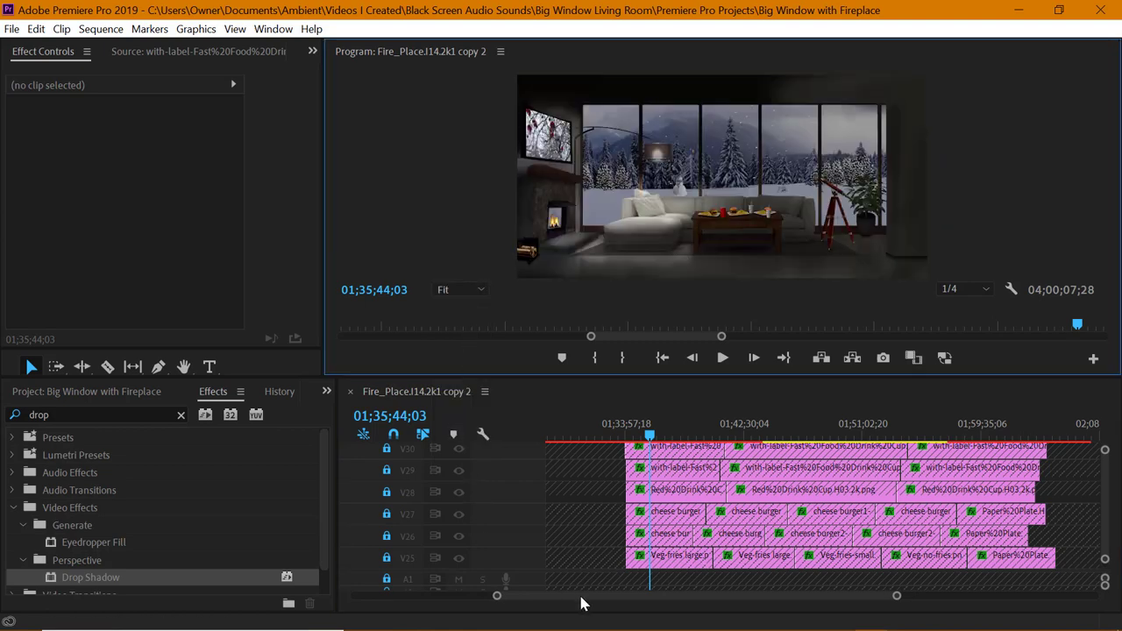
Place the playhead at 03;27;57;29, at the end of the laptop clip, and unlock tracks V25 and V26
{"action": "left_click_drag", "start_coordinate": [497, 597], "coordinate": [424, 596]}
{"action": "left_click_drag", "start_coordinate": [748, 597], "coordinate": [790, 596]}
{"action": "left_click", "coordinate": [808, 435]}
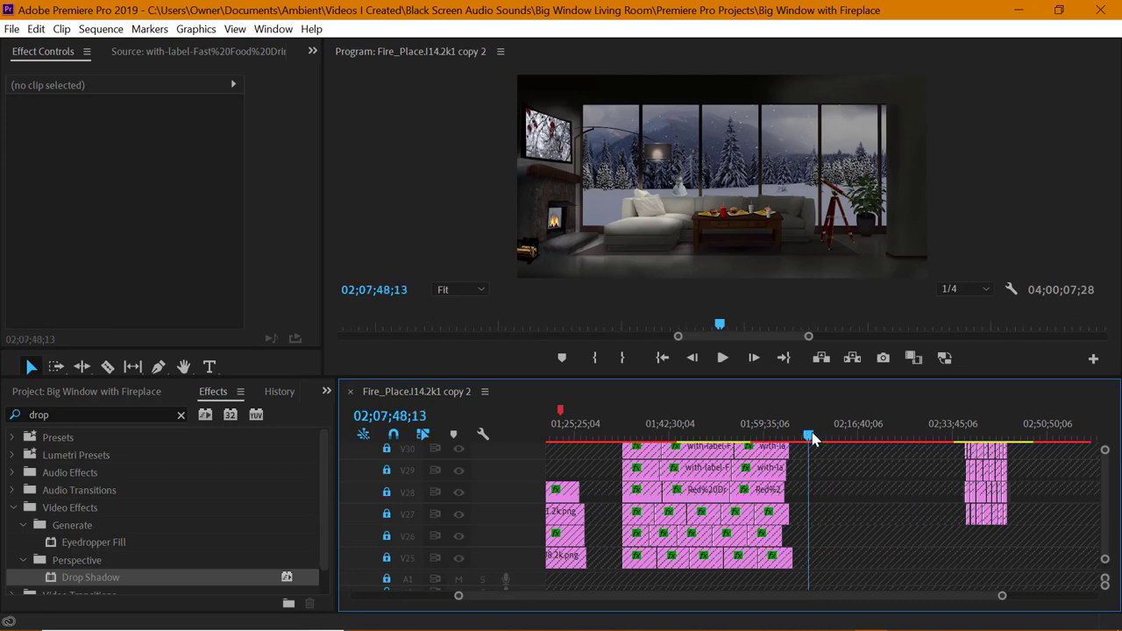
{"action": "left_click_drag", "start_coordinate": [812, 438], "coordinate": [1009, 436]}
{"action": "left_click_drag", "start_coordinate": [1002, 597], "coordinate": [1088, 598]}
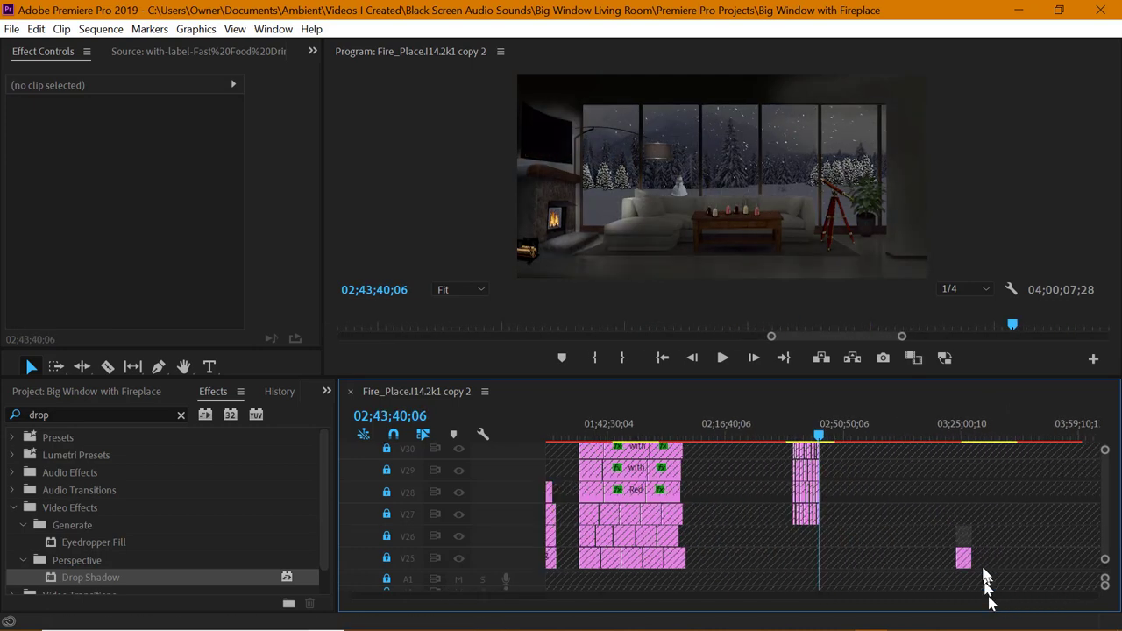
{"action": "left_click", "coordinate": [954, 436]}
{"action": "left_click_drag", "start_coordinate": [965, 435], "coordinate": [970, 436]}
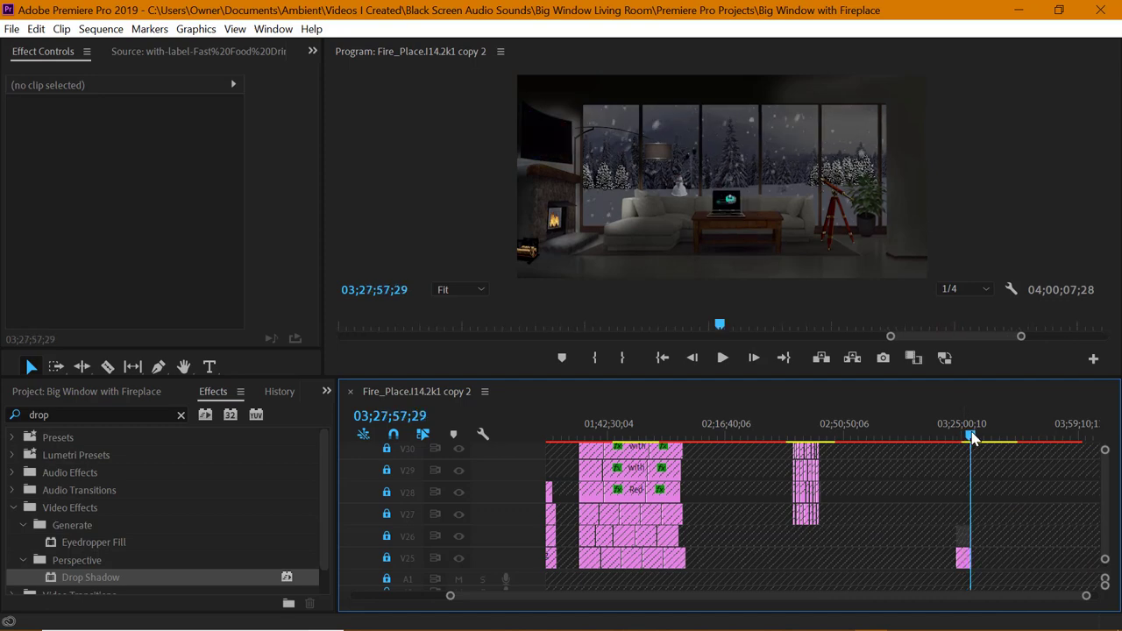
{"action": "left_click_drag", "start_coordinate": [386, 558], "coordinate": [387, 535]}
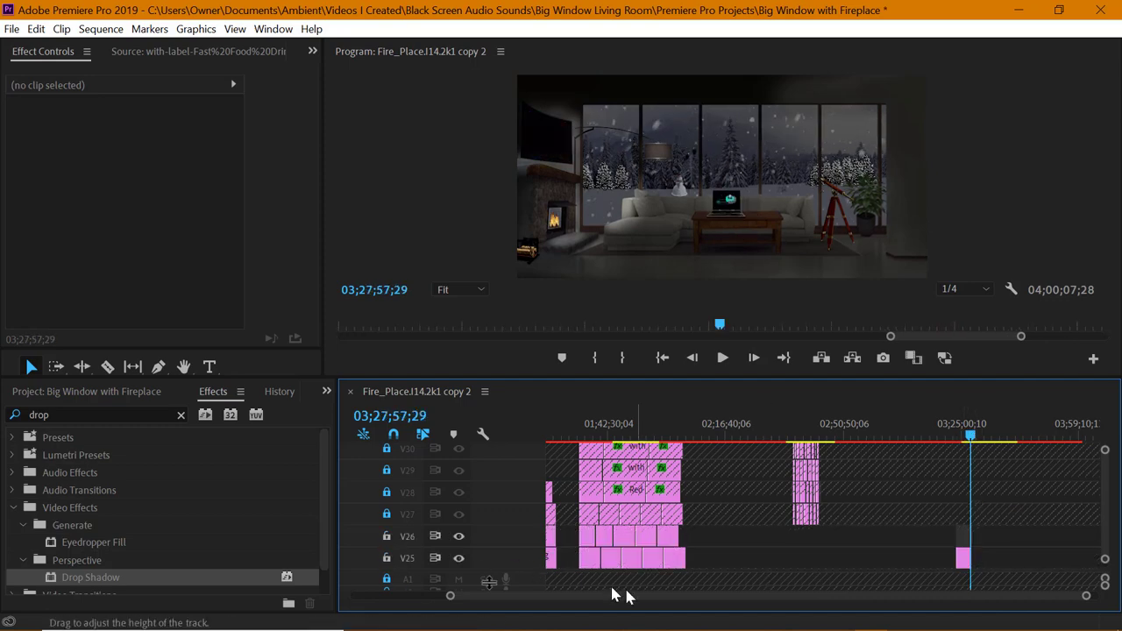
{"action": "key", "text": "="}
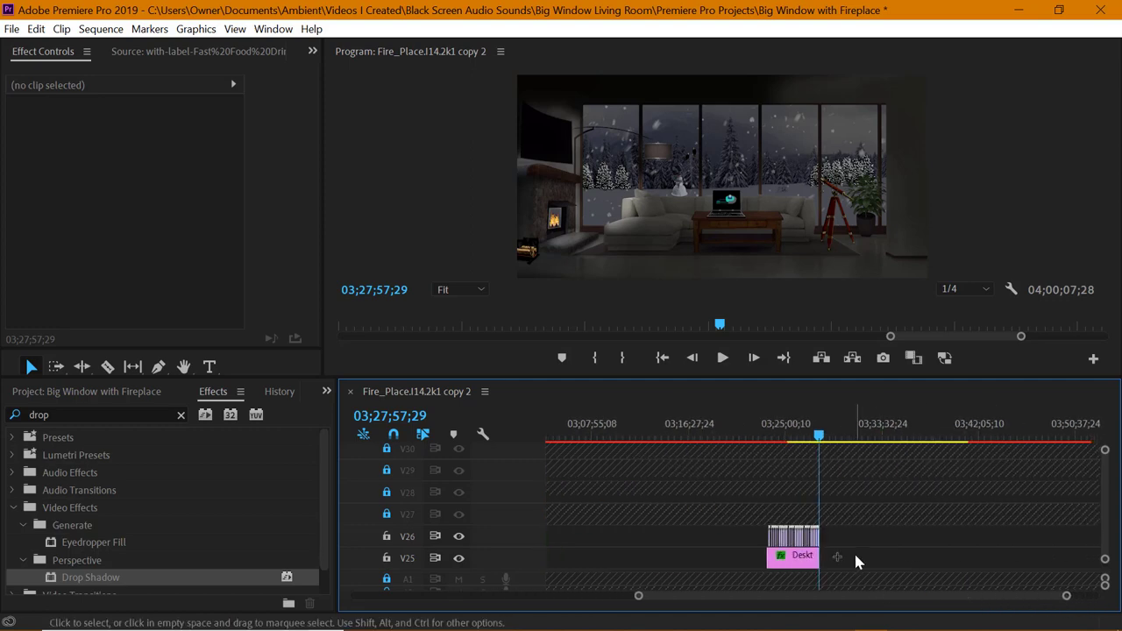
Move the V25 laptop clip and its V26 overlay clips together to about 02;18, between the food and pink toy sections
{"action": "left_click_drag", "start_coordinate": [856, 561], "coordinate": [756, 527]}
{"action": "left_click_drag", "start_coordinate": [1050, 596], "coordinate": [999, 601]}
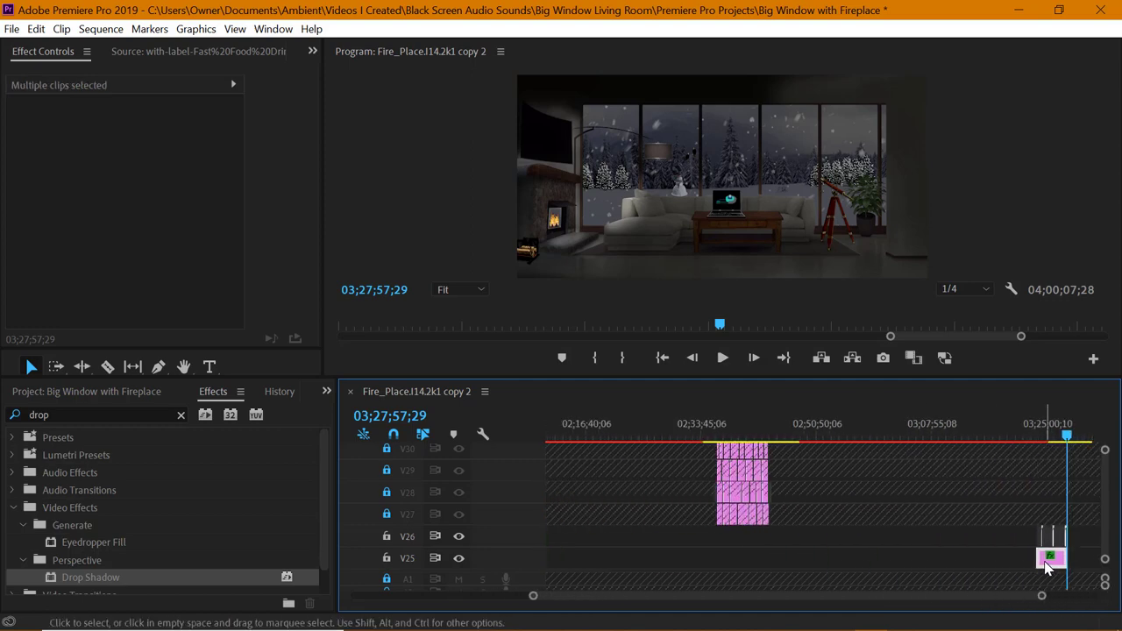
{"action": "left_click_drag", "start_coordinate": [1047, 562], "coordinate": [580, 563]}
{"action": "left_click_drag", "start_coordinate": [937, 596], "coordinate": [917, 602]}
{"action": "left_click_drag", "start_coordinate": [682, 558], "coordinate": [707, 559]}
Check the scene after the moved laptop clips at 02;24;45;05 and past the later clip group at 02;50;44;27
{"action": "left_click_drag", "start_coordinate": [593, 433], "coordinate": [733, 443]}
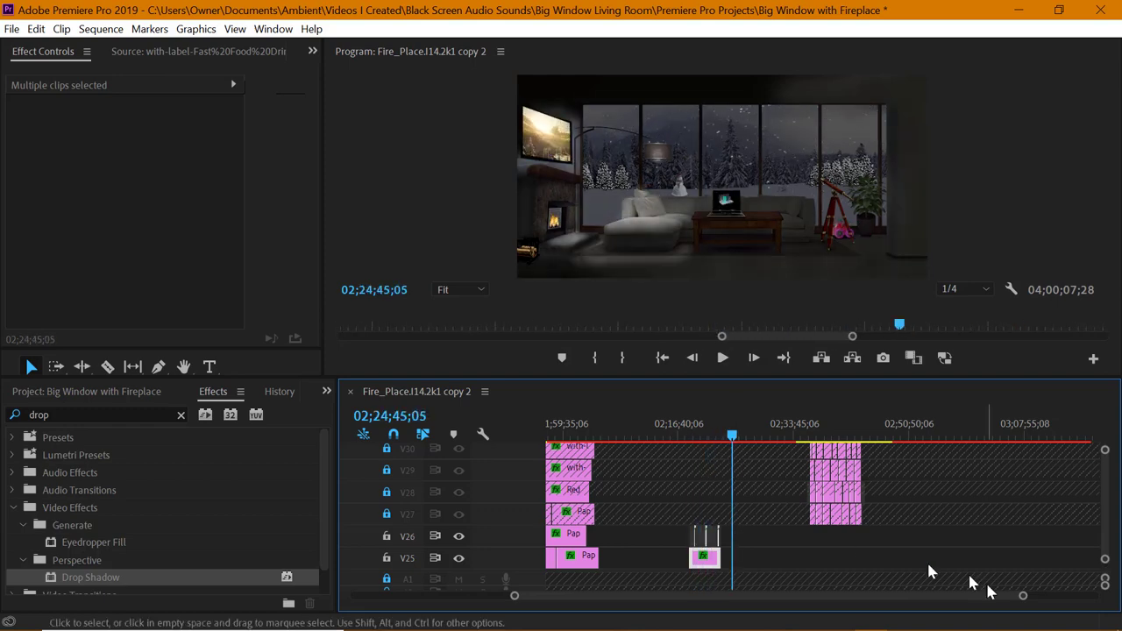
{"action": "left_click_drag", "start_coordinate": [1023, 595], "coordinate": [1068, 601]}
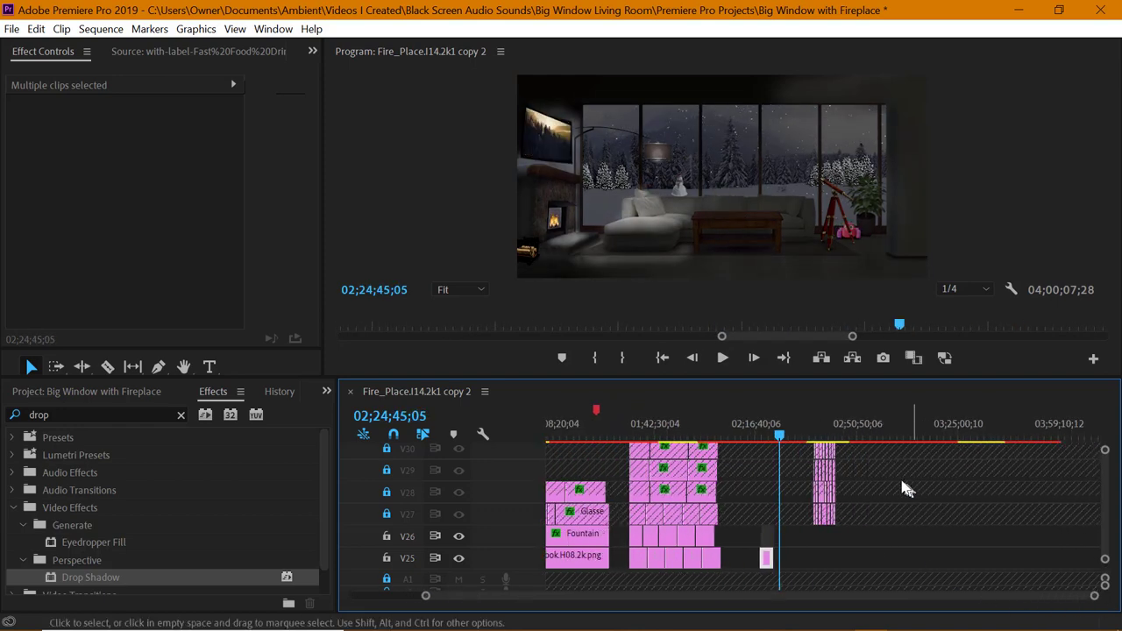
{"action": "left_click", "coordinate": [847, 436]}
{"action": "mouse_move", "coordinate": [848, 439]}
{"action": "left_mouse_down"}
{"action": "mouse_move", "coordinate": [917, 440]}
{"action": "mouse_move", "coordinate": [856, 441]}
{"action": "left_mouse_up"}
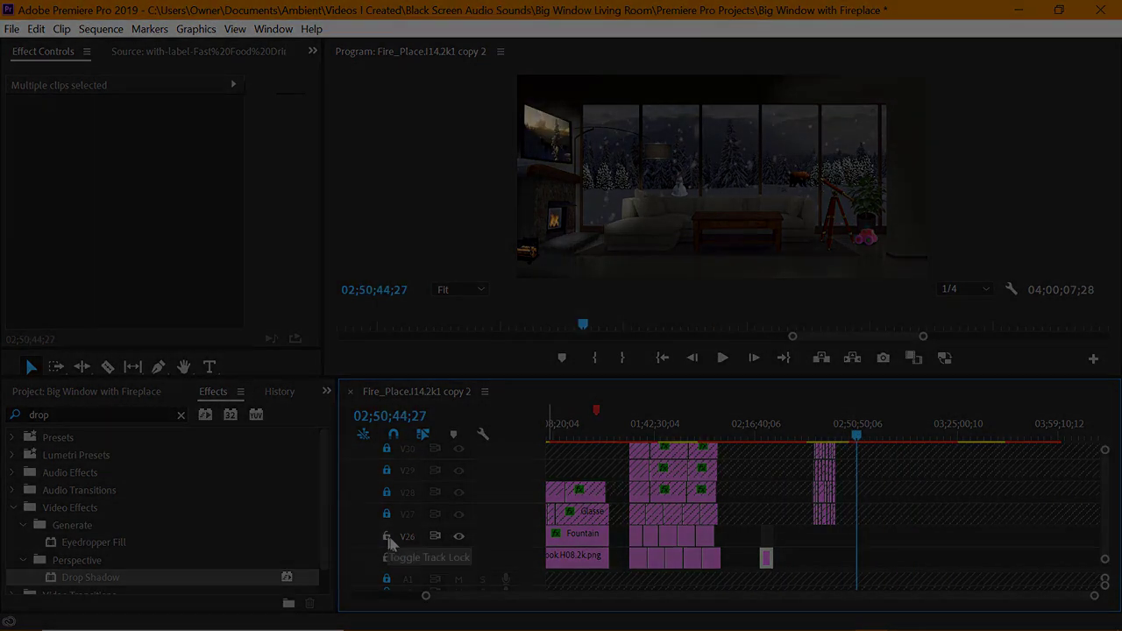